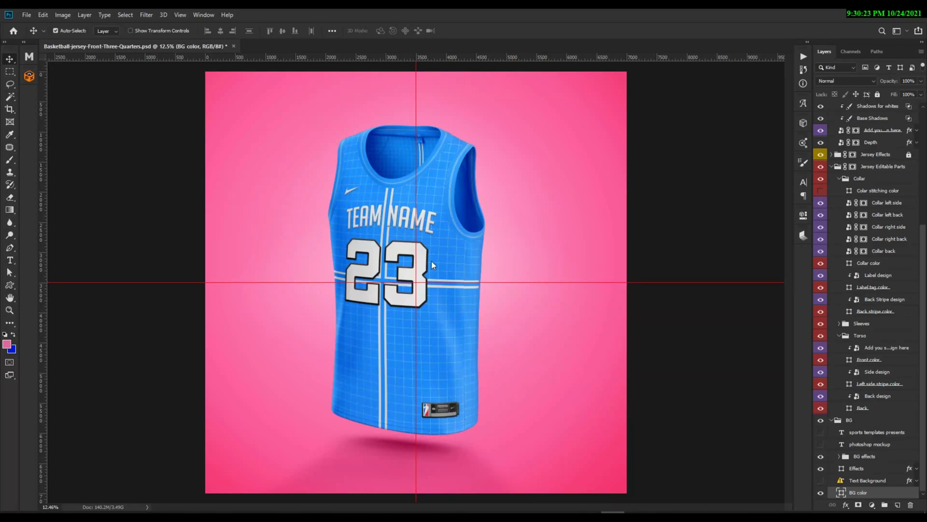
- Turn on the Dynamic Lighting layer and give it a red colour label
scroll(447, 245, up, 1)
scroll(448, 245, up, 1)
scroll(444, 240, up, 1)
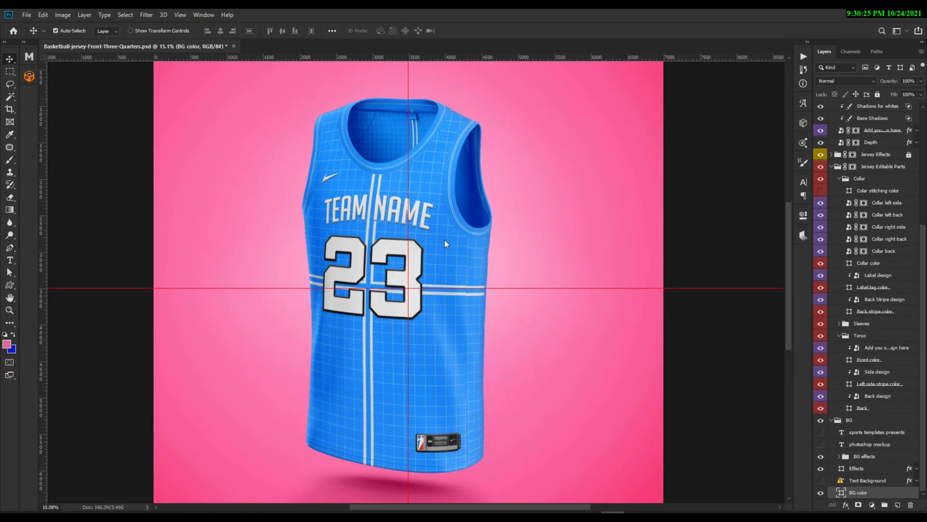
scroll(449, 252, down, 1)
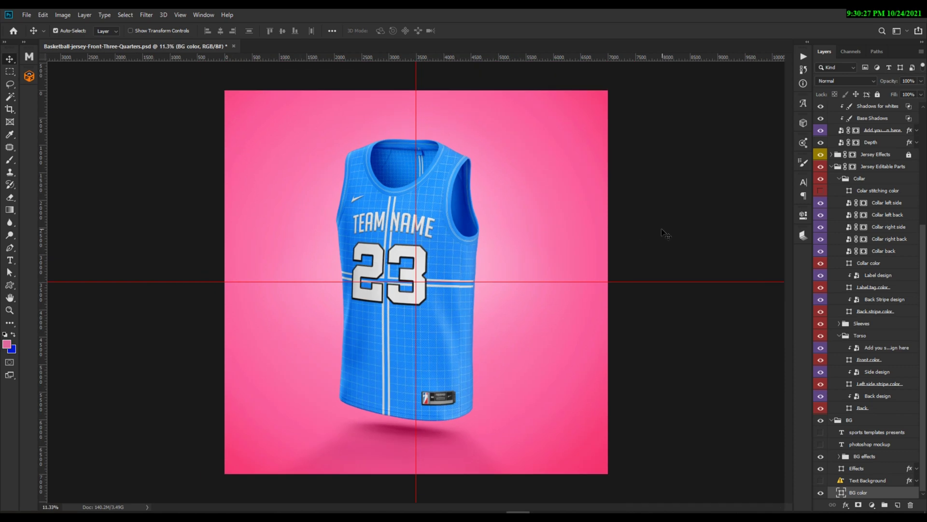
scroll(378, 240, up, 1)
scroll(403, 252, up, 1)
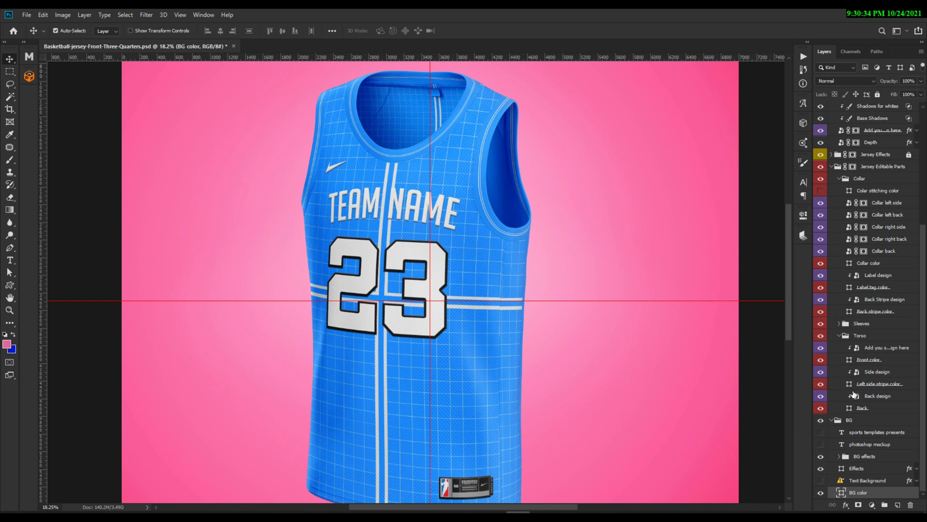
click(831, 167)
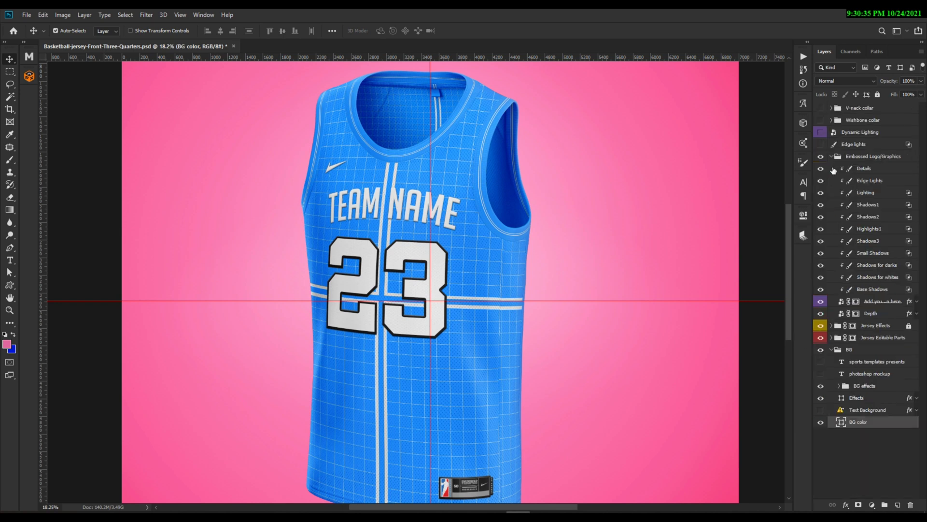
click(831, 156)
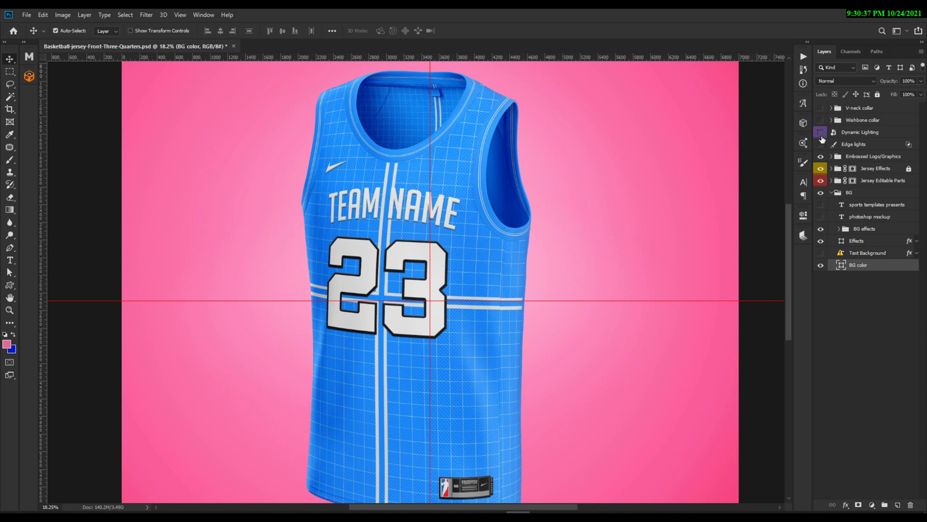
click(821, 132)
click(820, 132)
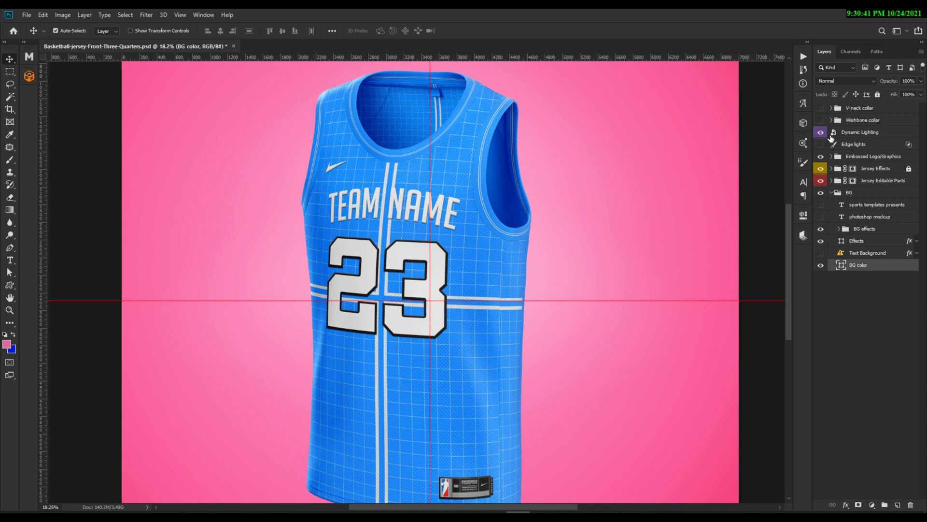
right_click(823, 132)
click(842, 164)
click(854, 133)
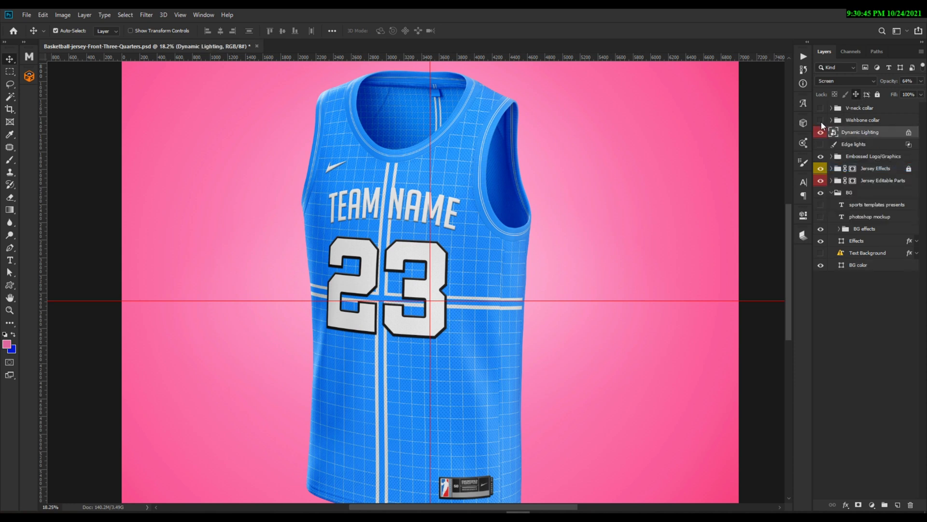
- Compare the collar styles and leave the Wishbone collar showing with the team graphics intact
click(819, 121)
click(820, 121)
click(820, 109)
click(821, 108)
click(820, 157)
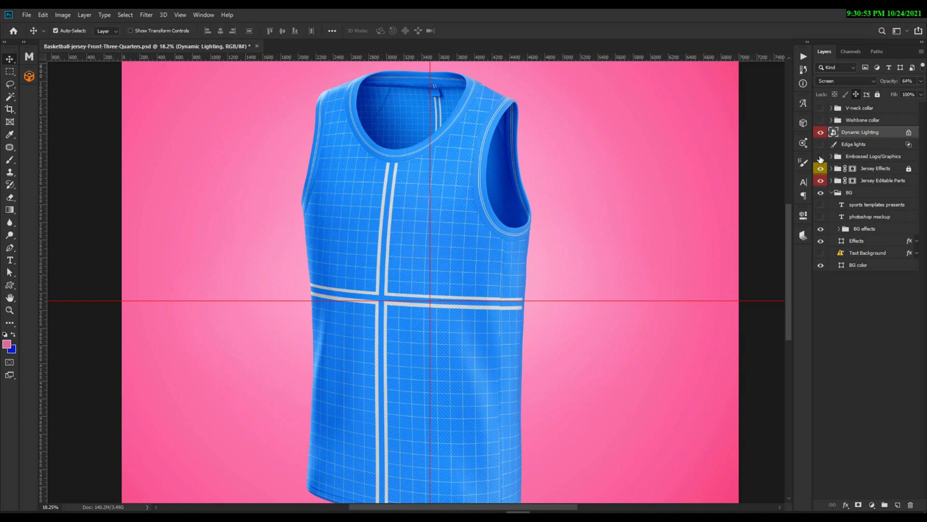
click(820, 156)
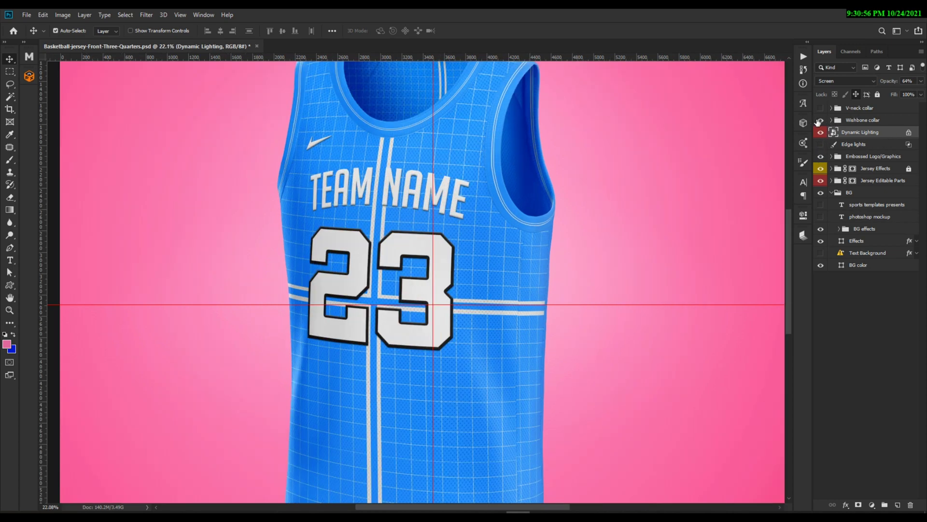
click(821, 120)
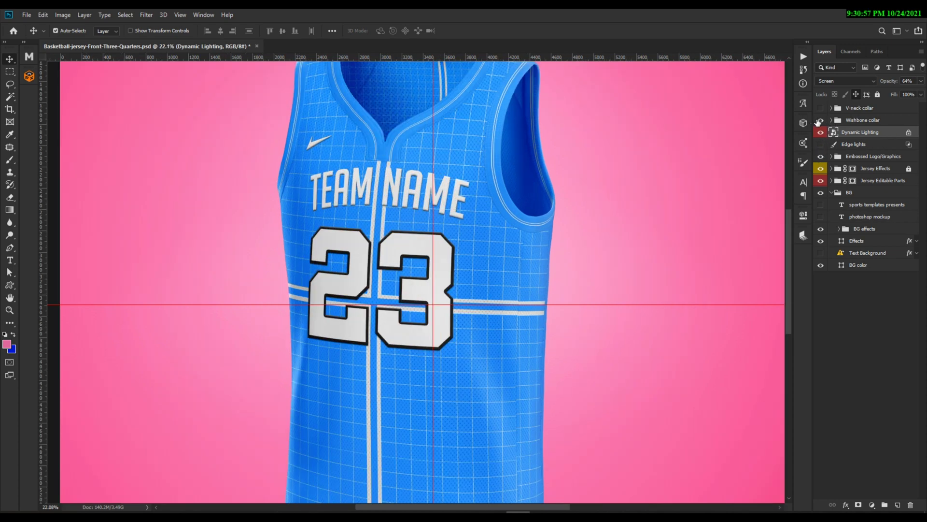
- Toggle the collar layers, switching the jersey to the V-neck collar
click(820, 120)
scroll(534, 356, down, 1)
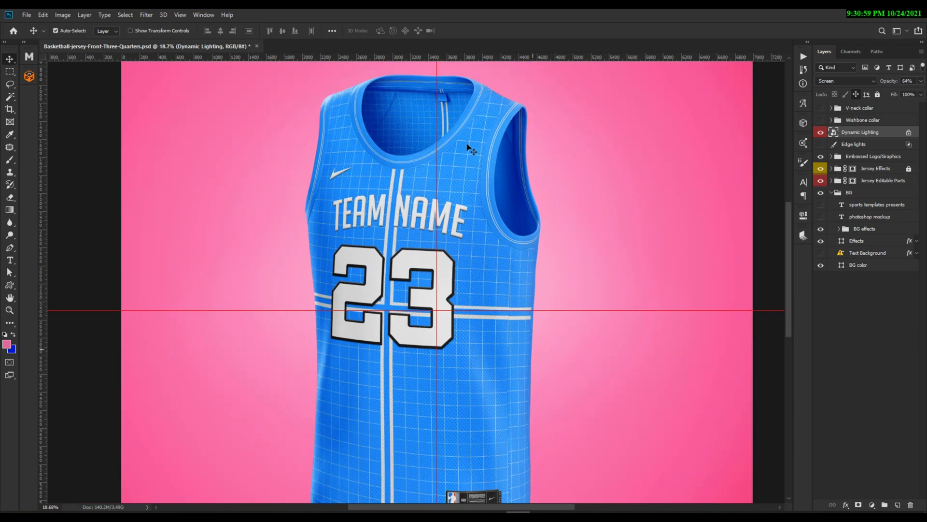
scroll(473, 125, down, 1)
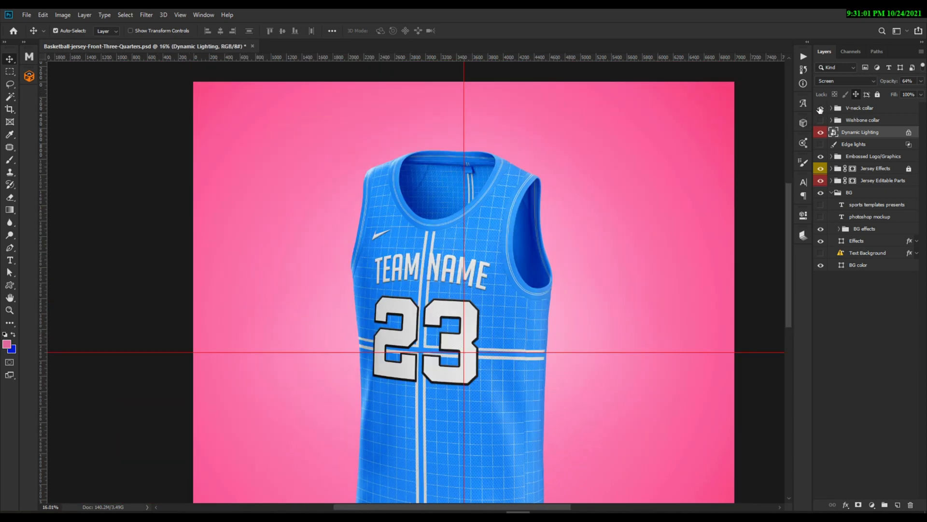
click(820, 109)
click(820, 108)
click(820, 120)
click(821, 114)
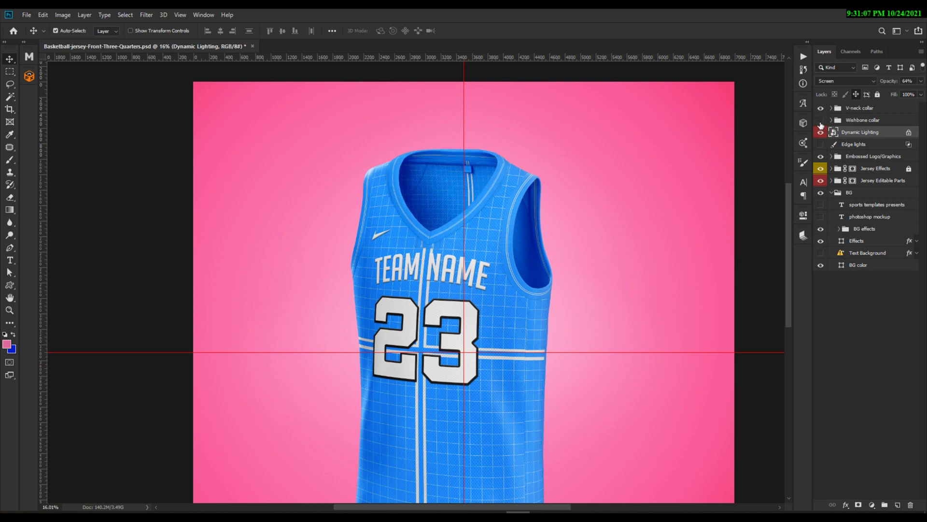
- Label the V-neck collar group orange and the Wishbone collar violet
right_click(821, 111)
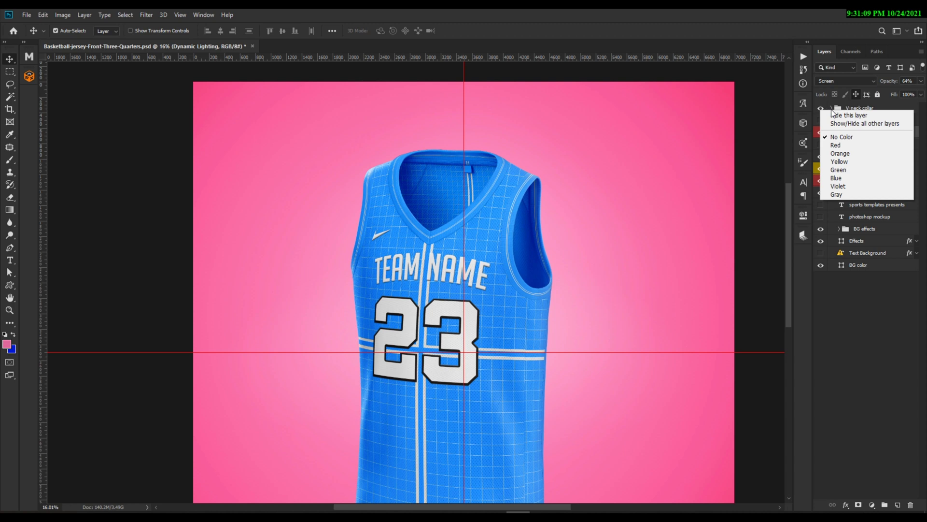
right_click(827, 110)
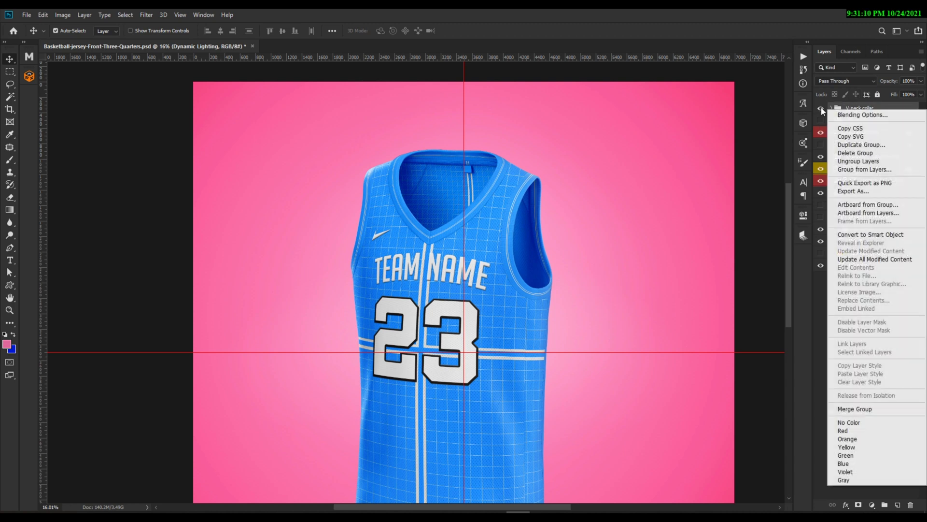
click(848, 439)
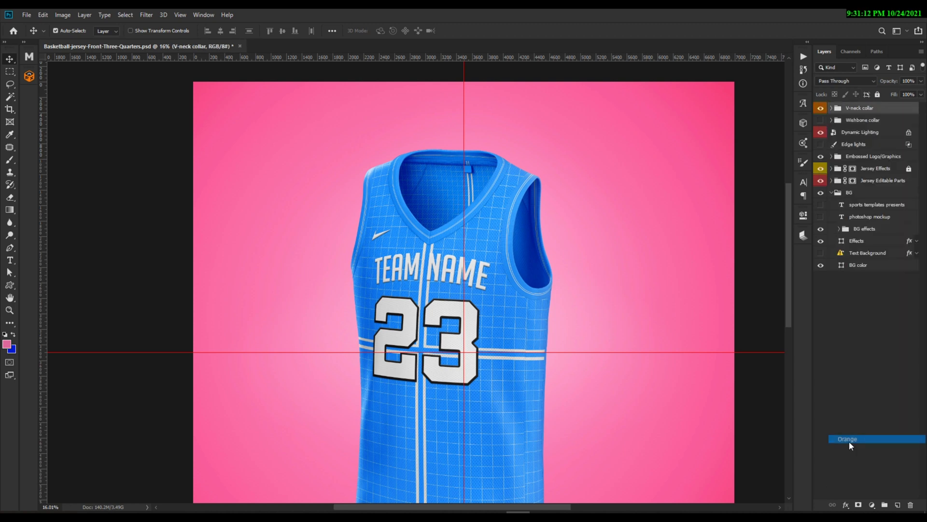
right_click(823, 124)
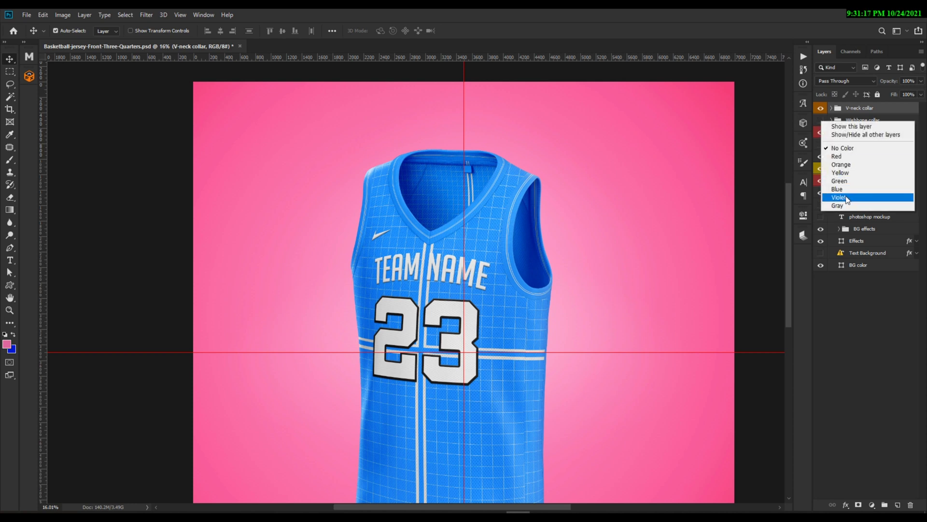
click(847, 198)
- Show the Wishbone collar again and expand the Embossed Logo/Graphics group
click(862, 354)
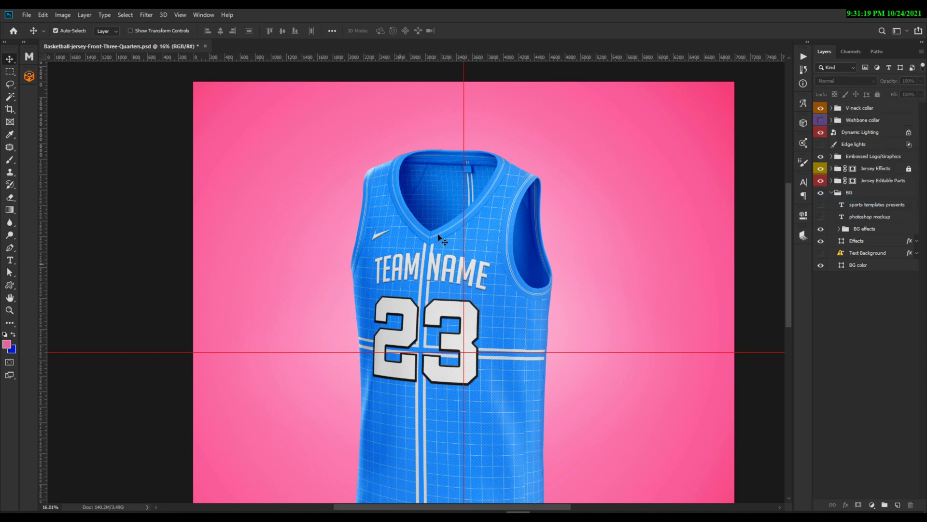
scroll(538, 174, up, 1)
click(820, 120)
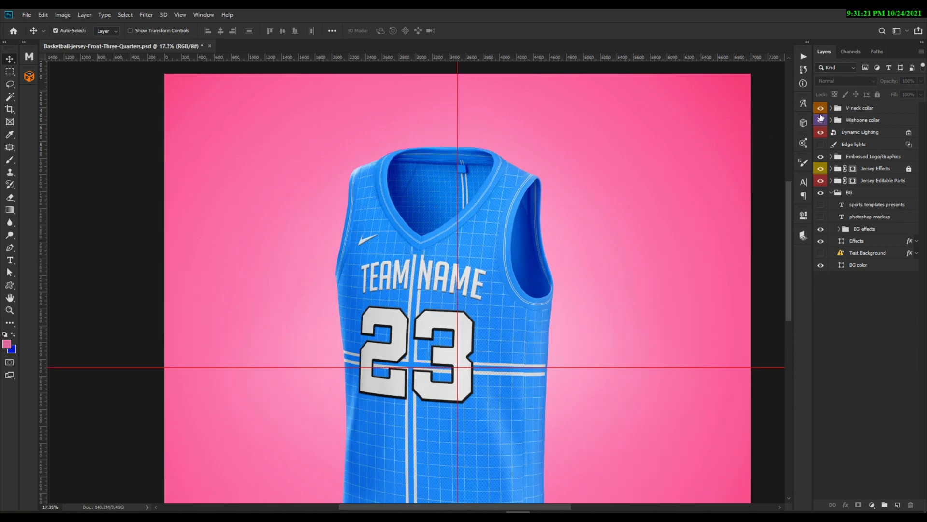
scroll(423, 240, up, 2)
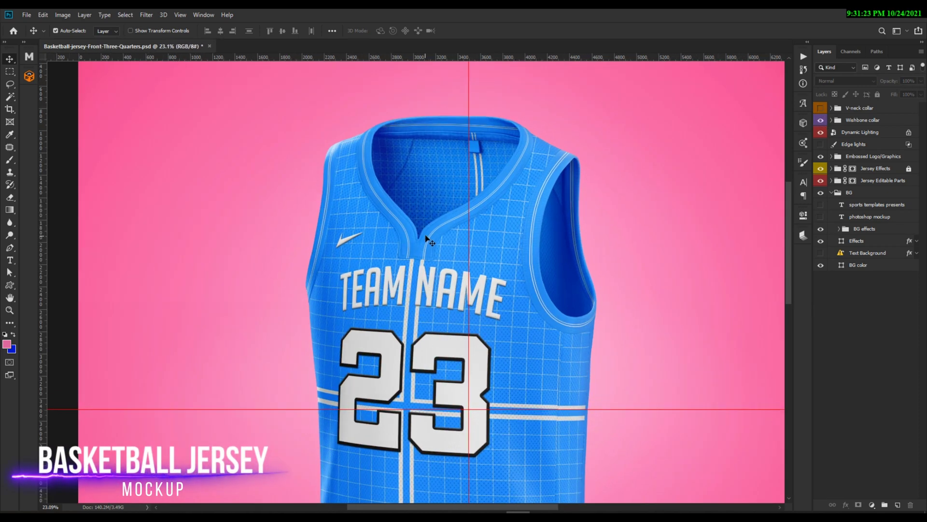
scroll(376, 217, up, 1)
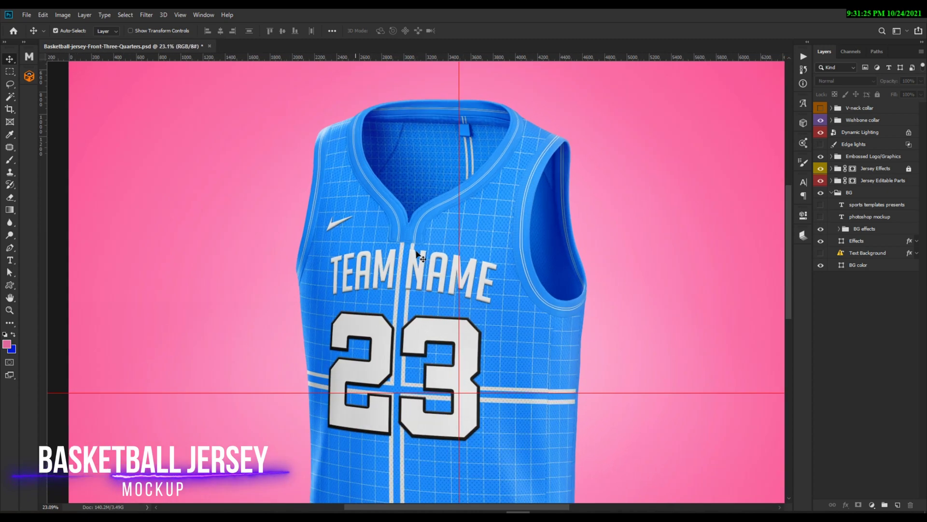
scroll(363, 271, up, 1)
scroll(363, 270, down, 1)
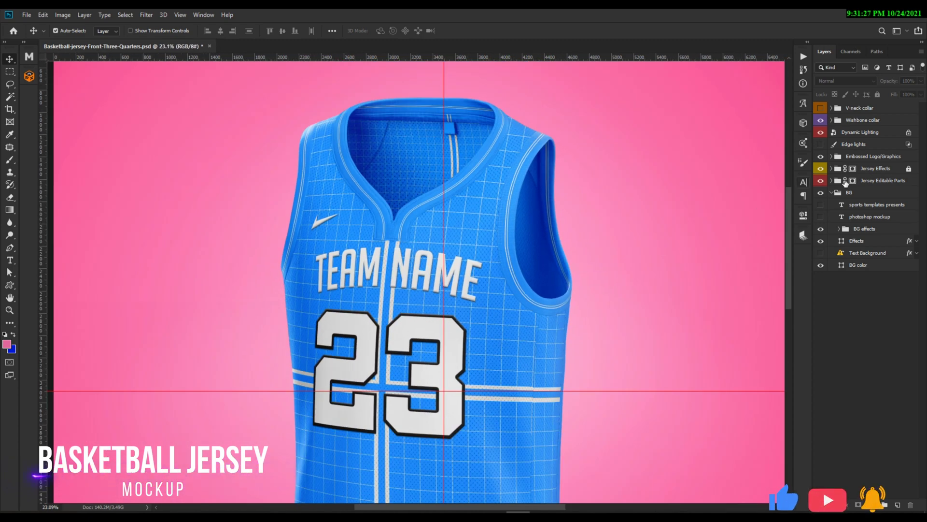
click(831, 157)
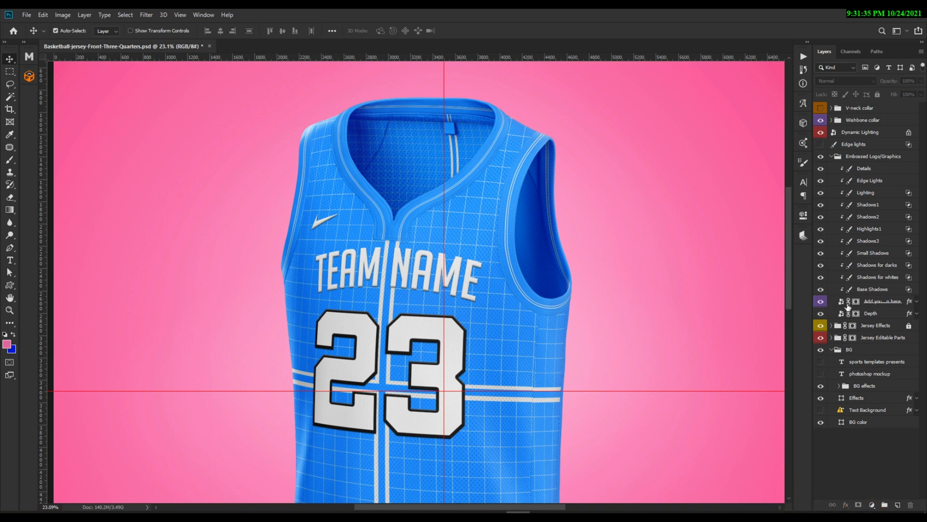
- Open the 'Add your design here' smart object and show its blue BG Color layer
double_click(842, 302)
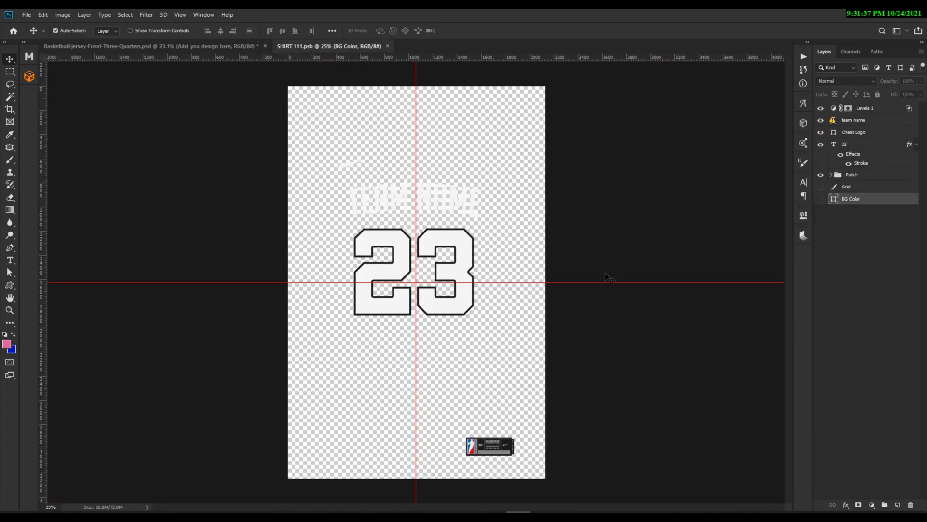
click(820, 198)
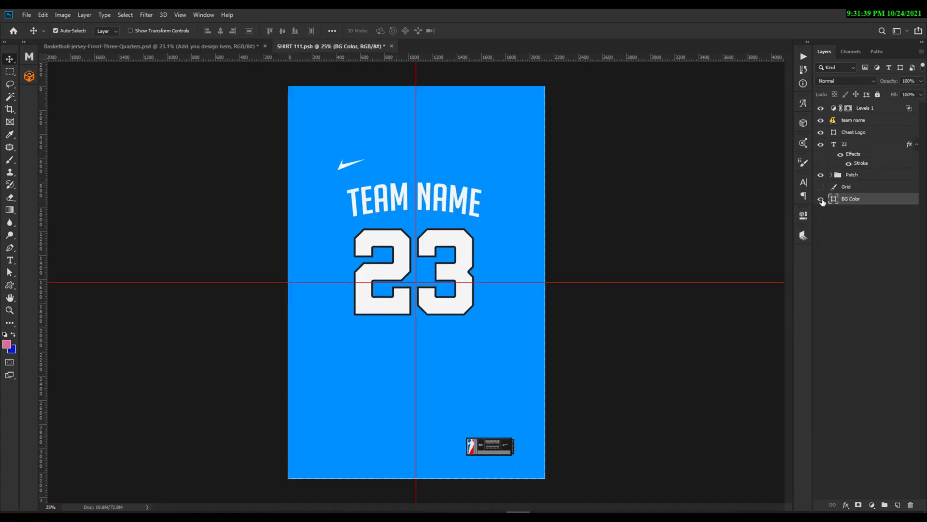
scroll(397, 180, up, 4)
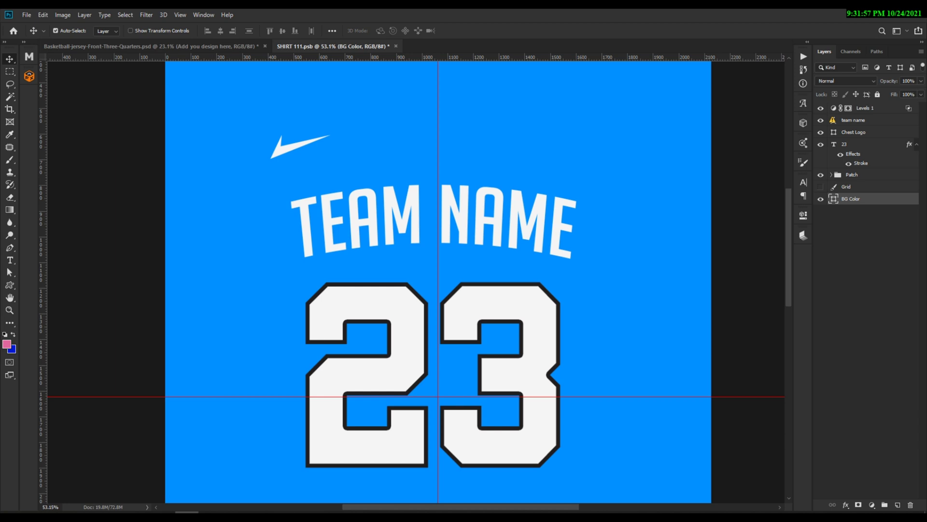
scroll(548, 213, down, 2)
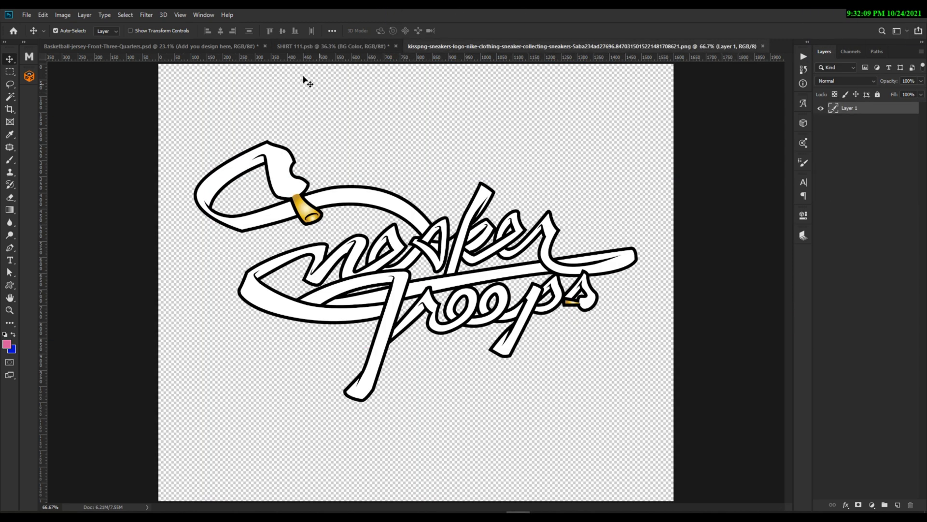
- Drag the Sneaker Troops logo onto the jersey design over TEAM NAME and close its source image
drag(444, 46, 72, 344)
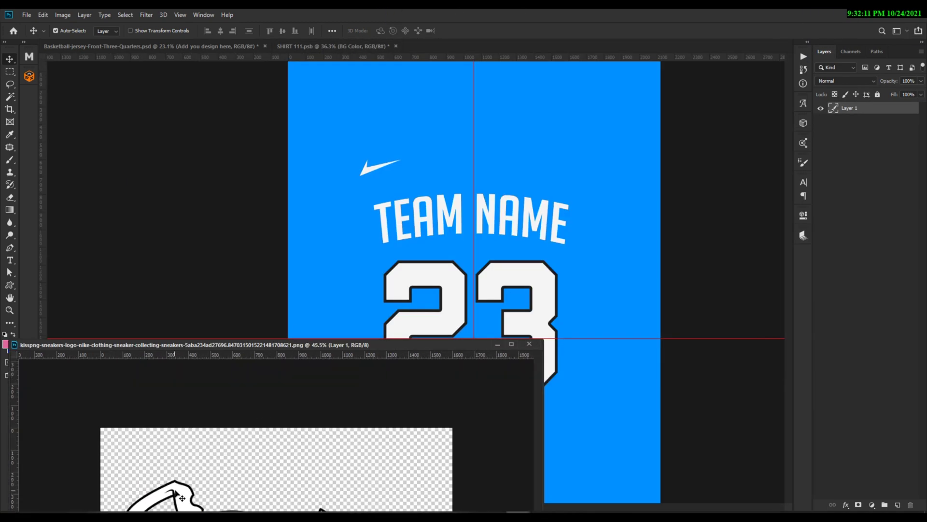
drag(181, 497, 374, 294)
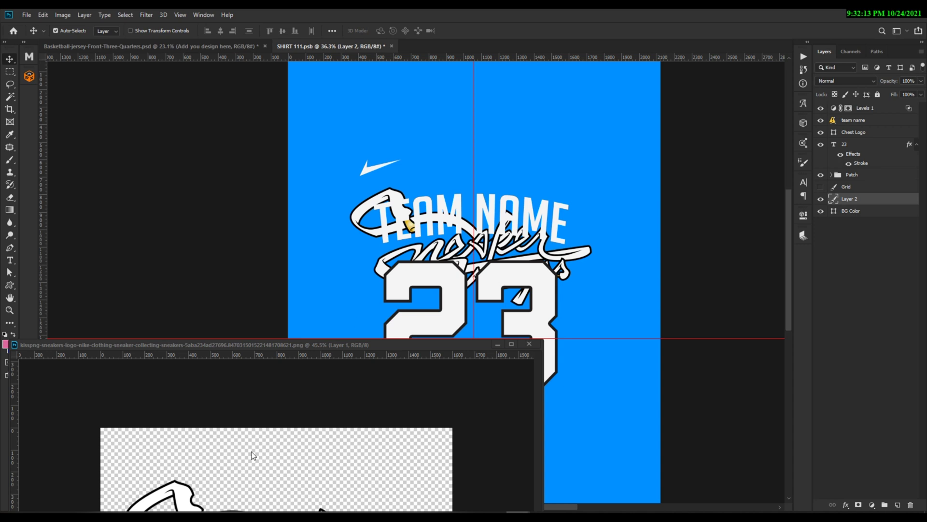
click(529, 344)
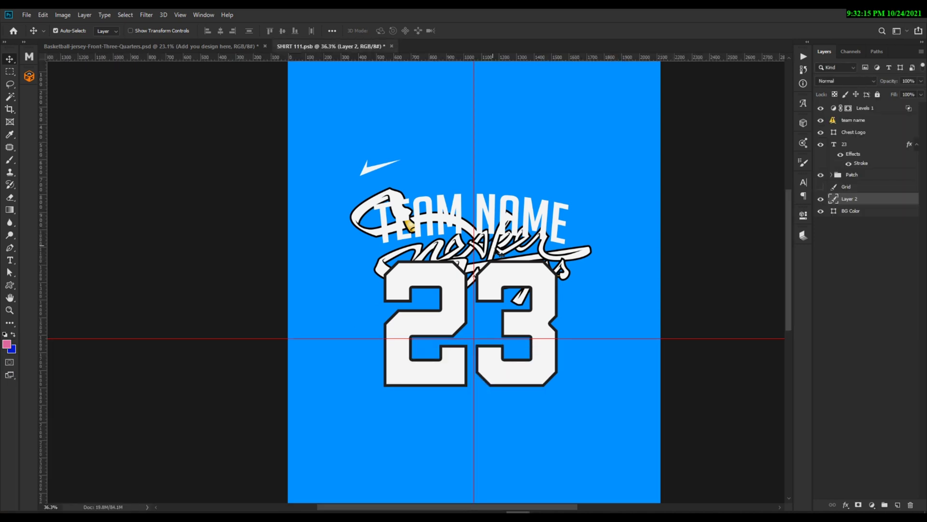
mouse_move(495, 251)
mouse_down()
mouse_move(492, 191)
mouse_move(496, 214)
mouse_up()
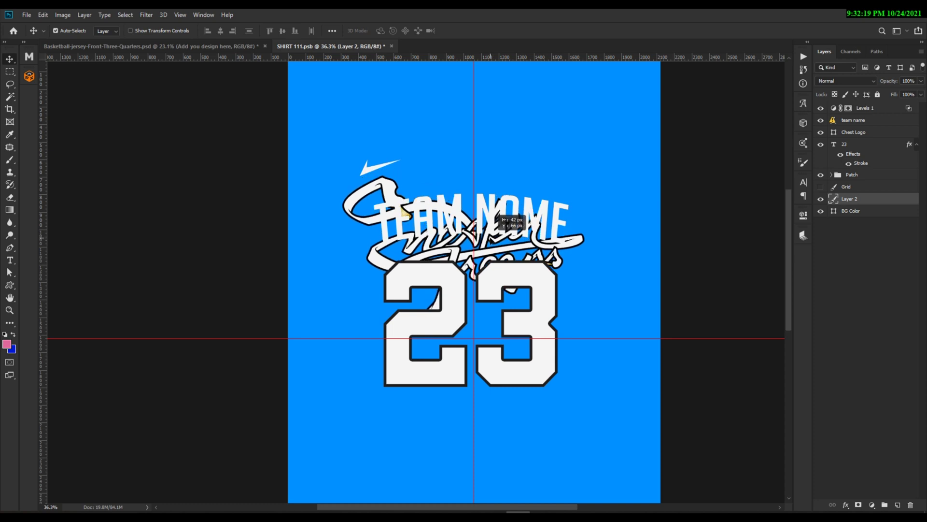
drag(496, 214, 497, 233)
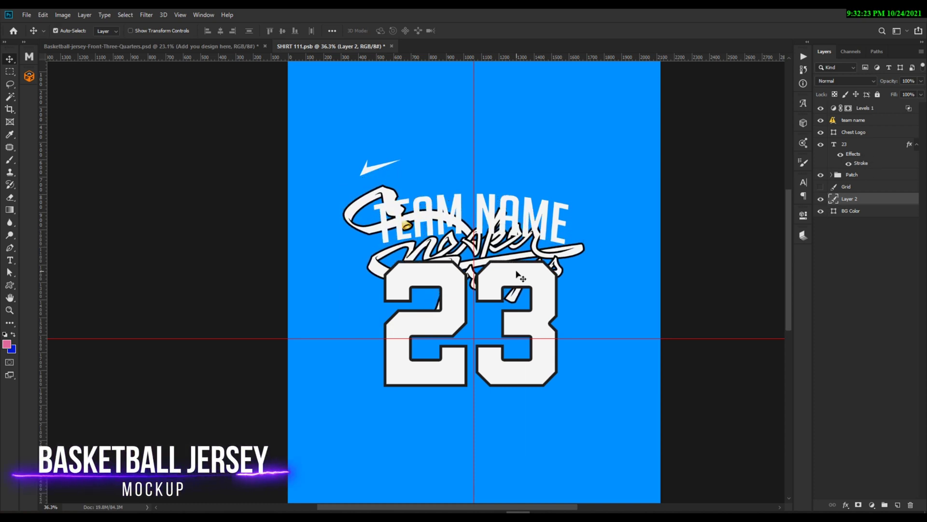
click(855, 144)
- Hide the TEAM NAME text and nudge the Sneaker Troops lettering slightly lower
click(820, 144)
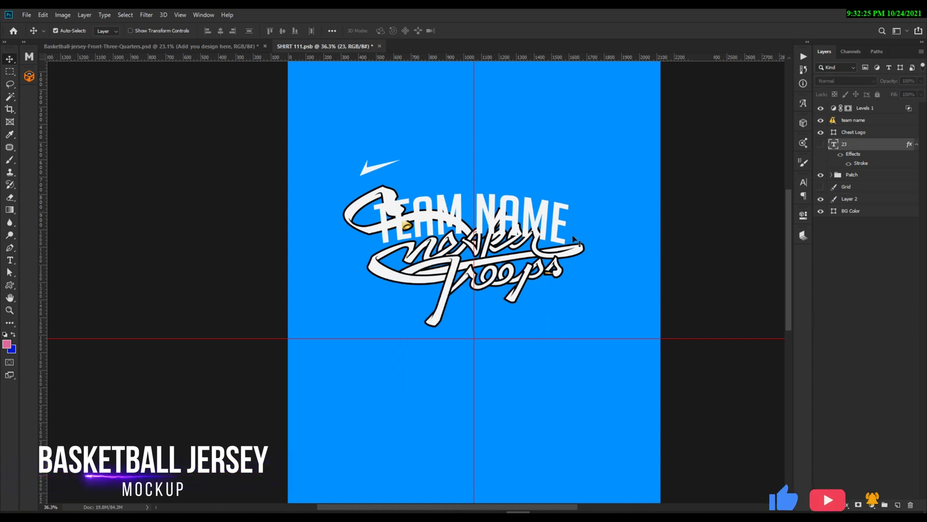
scroll(459, 198, up, 2)
scroll(459, 198, up, 2)
click(459, 194)
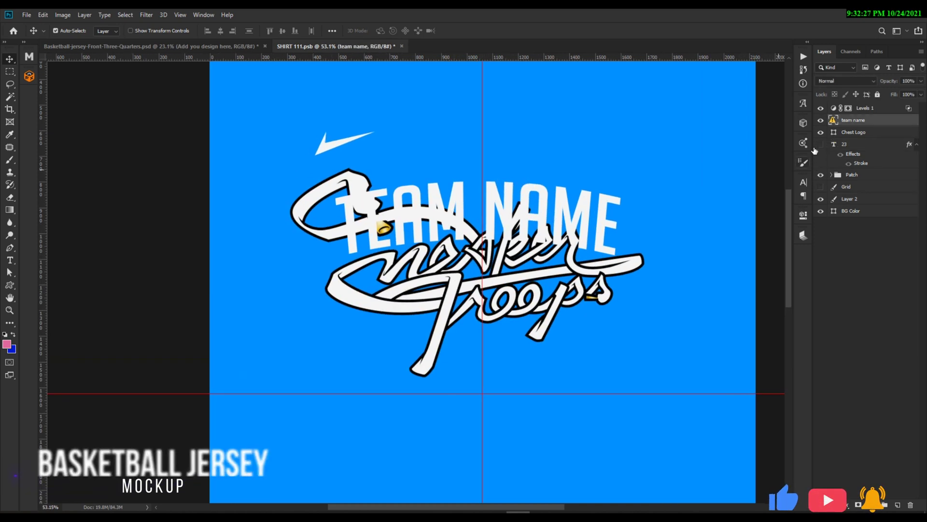
click(820, 120)
scroll(528, 253, down, 1)
scroll(513, 278, down, 1)
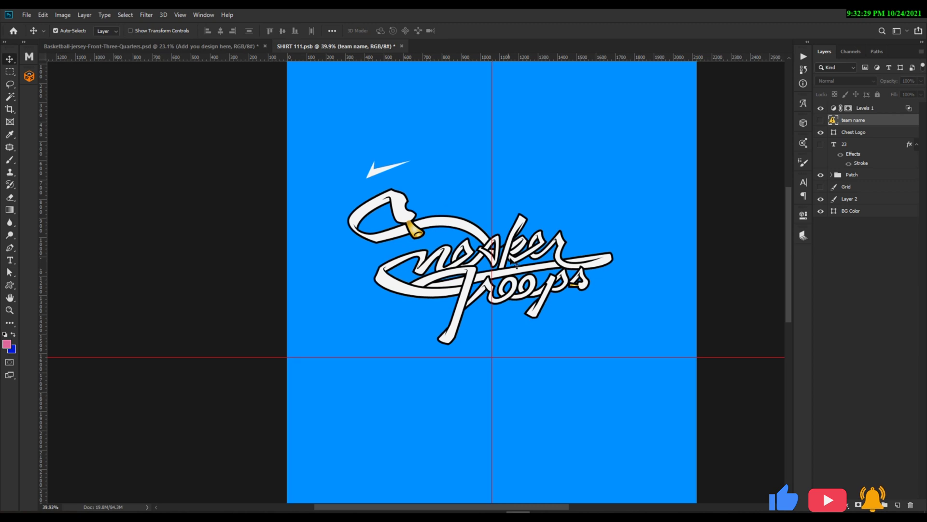
click(509, 256)
drag(509, 256, 511, 263)
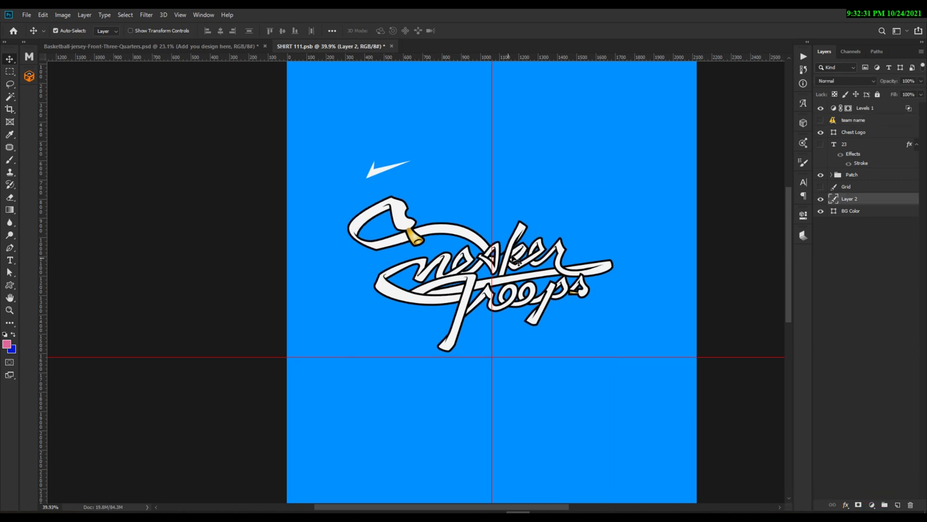
- Move the jersey number below the lettering and change it from 23 to 9
click(821, 144)
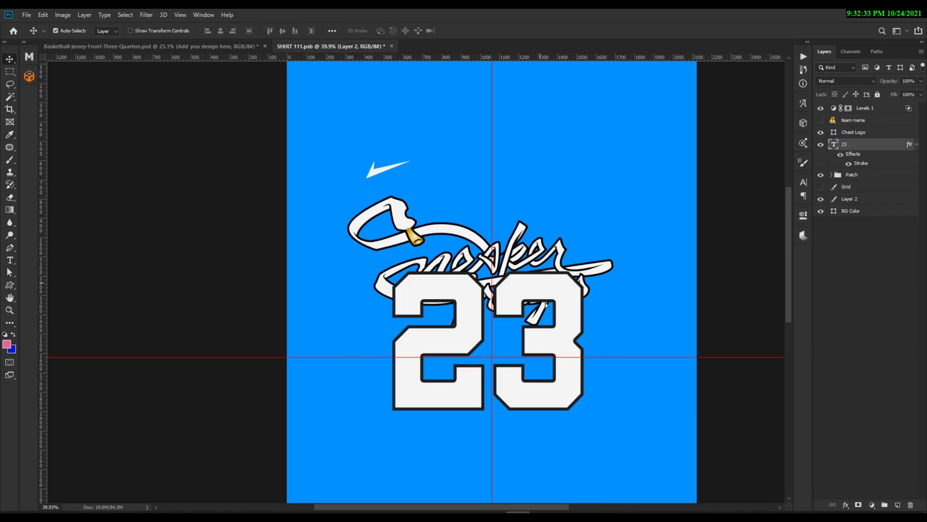
drag(544, 307, 545, 338)
scroll(560, 330, down, 1)
scroll(556, 338, down, 1)
key(t)
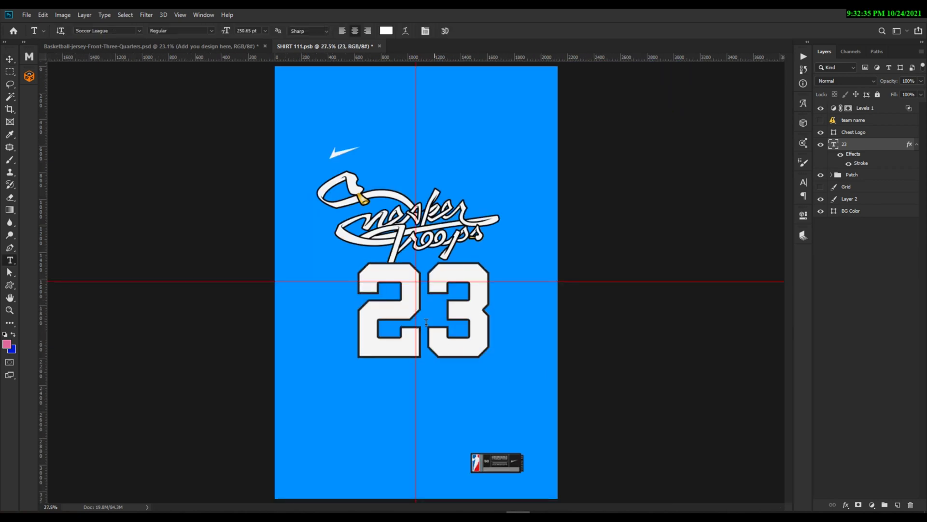
double_click(426, 322)
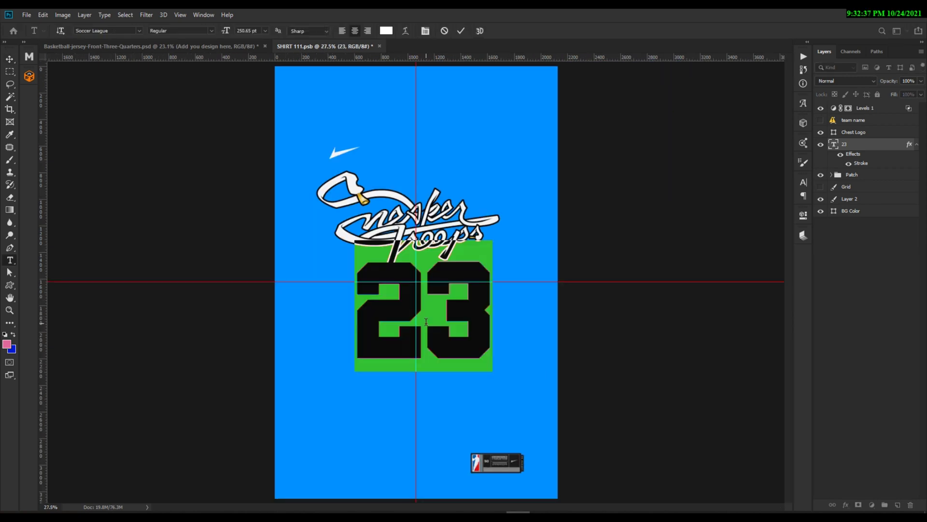
text(9)
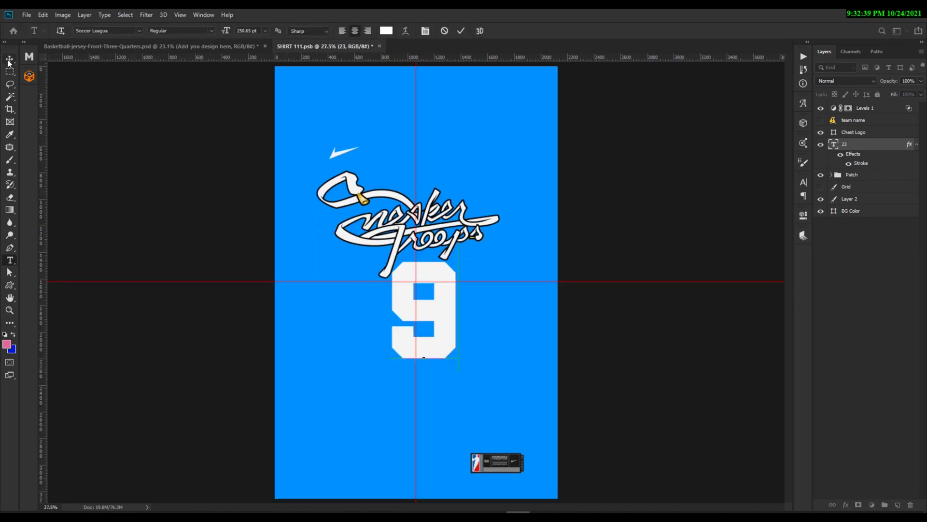
click(9, 60)
- Move the number 9 under the logo and scale it to about 76%
scroll(408, 305, up, 1)
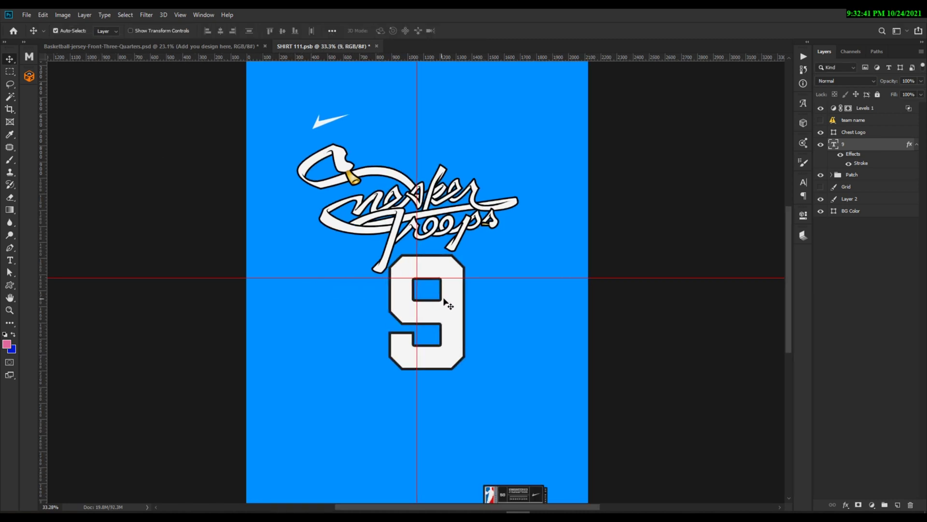
mouse_move(449, 301)
mouse_down()
mouse_move(485, 309)
mouse_move(489, 325)
mouse_move(464, 279)
mouse_up()
key(ctrl+t)
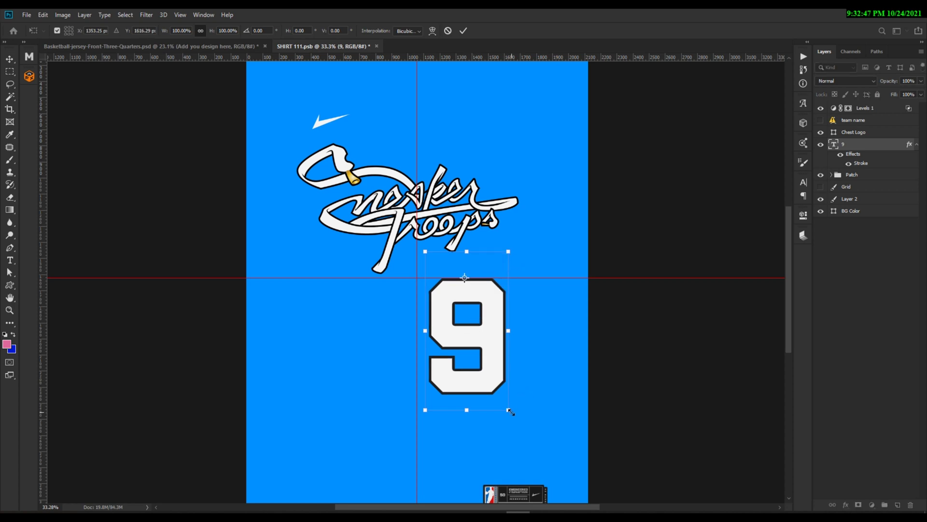
drag(509, 410, 498, 378)
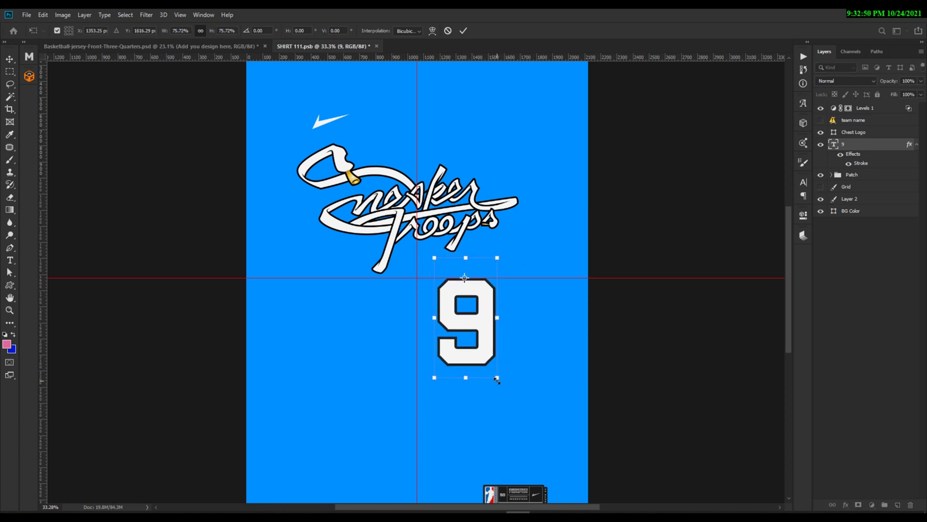
key(Return)
- Reposition the Sneaker Troops chest logo slightly to the right
scroll(428, 187, up, 2)
drag(439, 192, 454, 211)
key(ctrl+t)
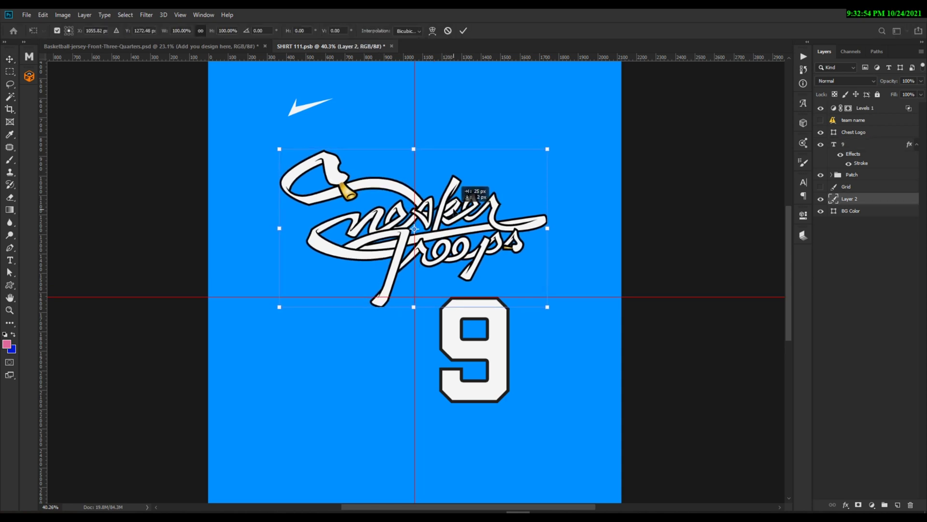
key(Return)
scroll(449, 215, down, 1)
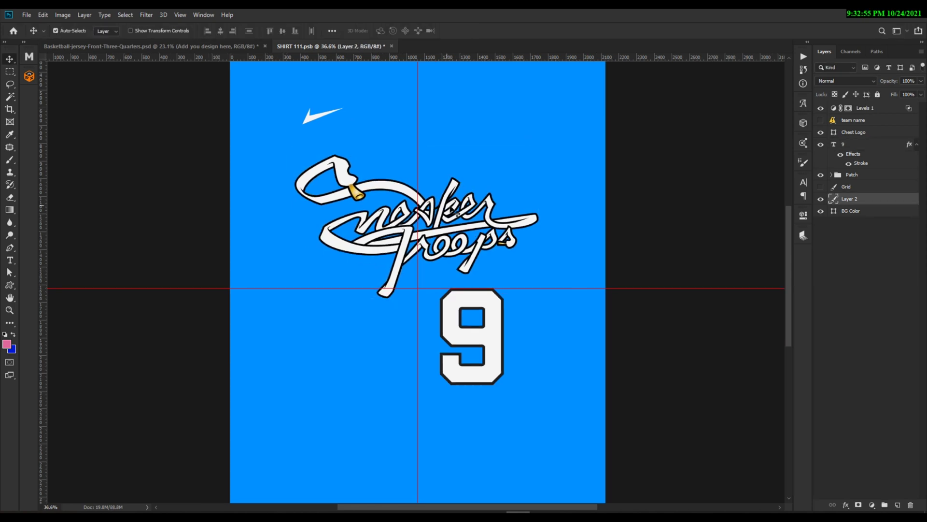
scroll(444, 219, down, 2)
scroll(445, 218, up, 3)
scroll(604, 249, down, 1)
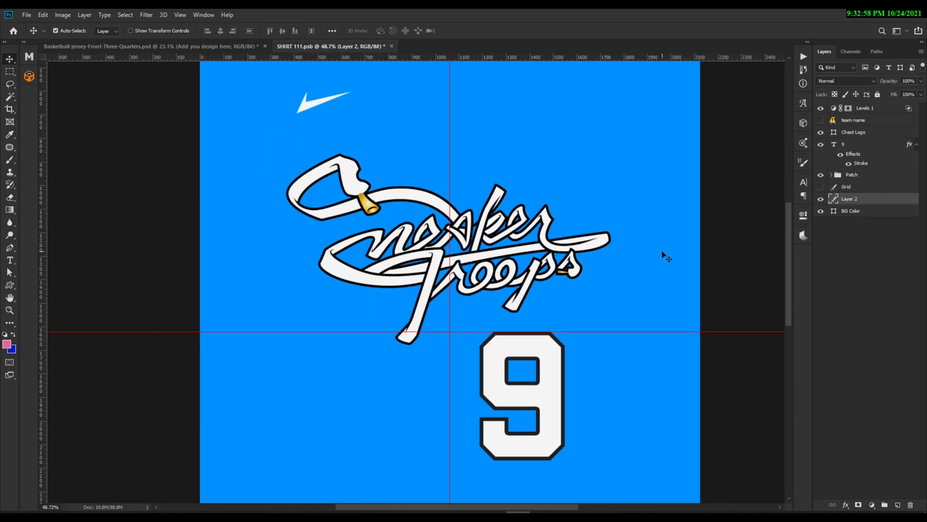
scroll(531, 242, down, 1)
scroll(512, 222, down, 1)
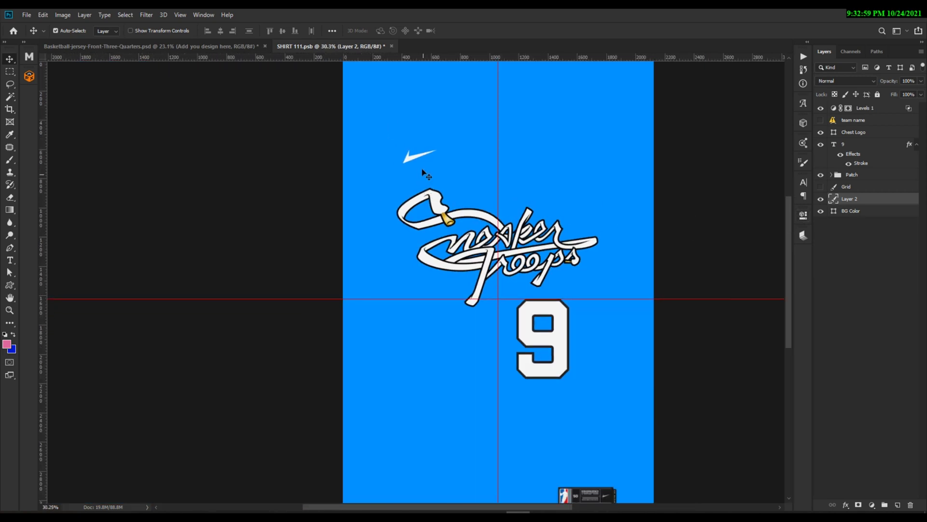
scroll(426, 177, up, 1)
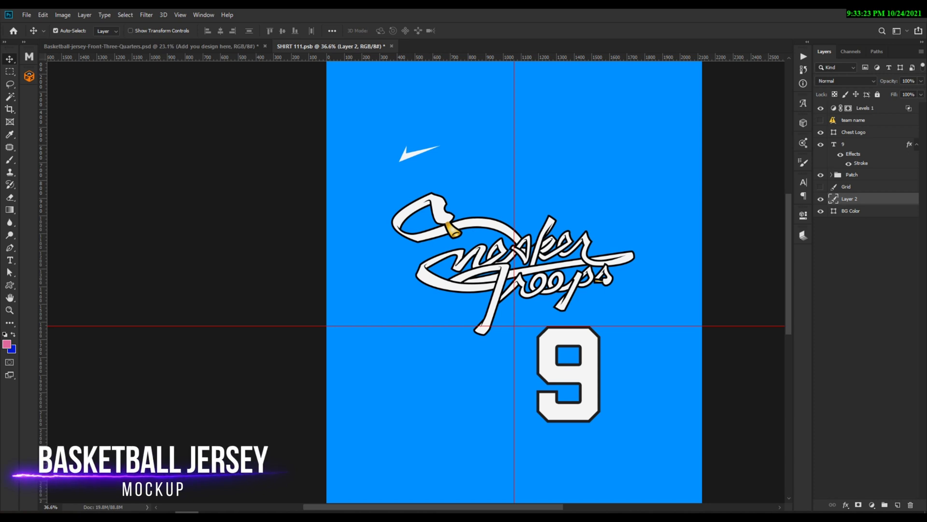
drag(421, 309, 387, 318)
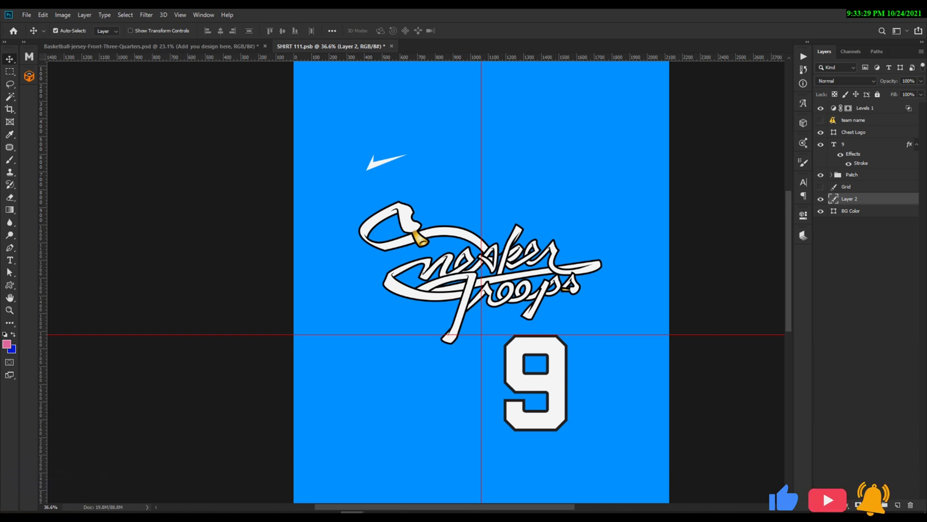
- Open the Nike swoosh image and float it over the jersey document
drag(686, 59, 379, 19)
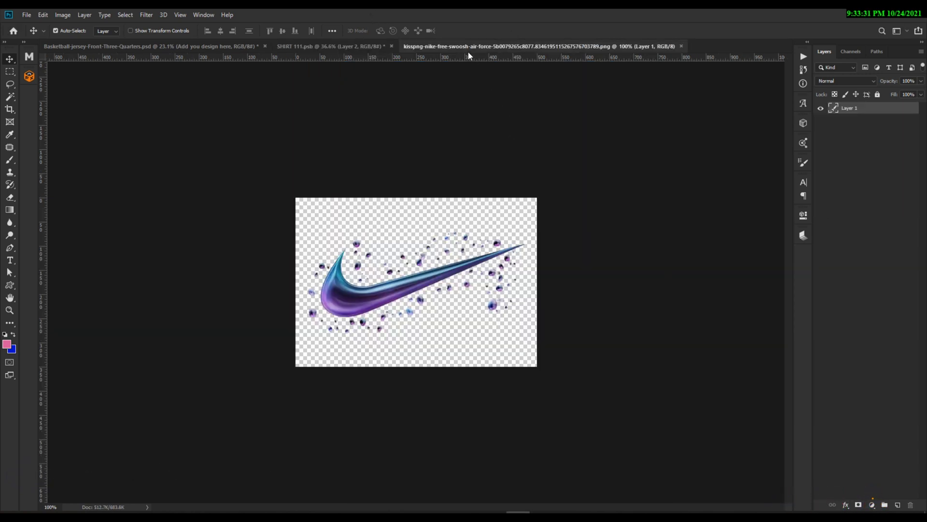
mouse_move(467, 46)
mouse_down()
mouse_move(221, 338)
mouse_move(502, 196)
mouse_up()
scroll(456, 193, up, 3)
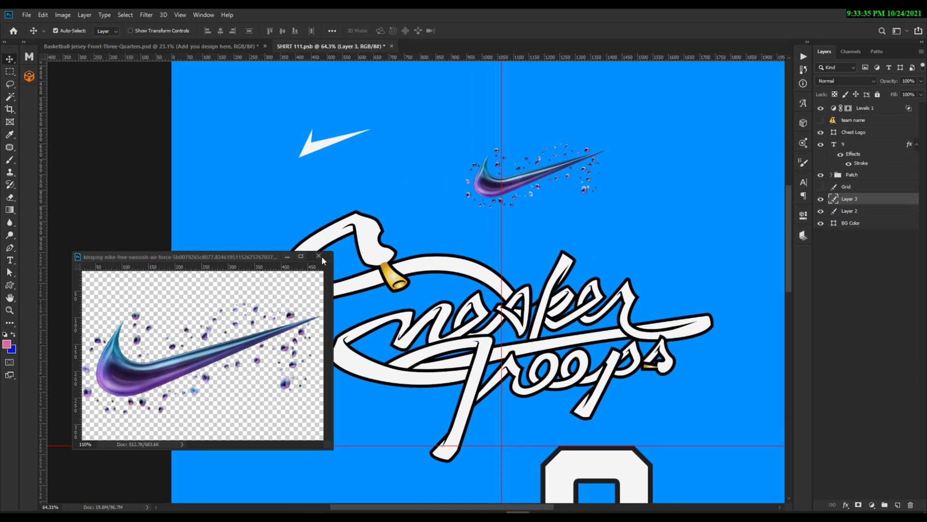
click(456, 194)
scroll(545, 188, up, 6)
scroll(574, 211, up, 1)
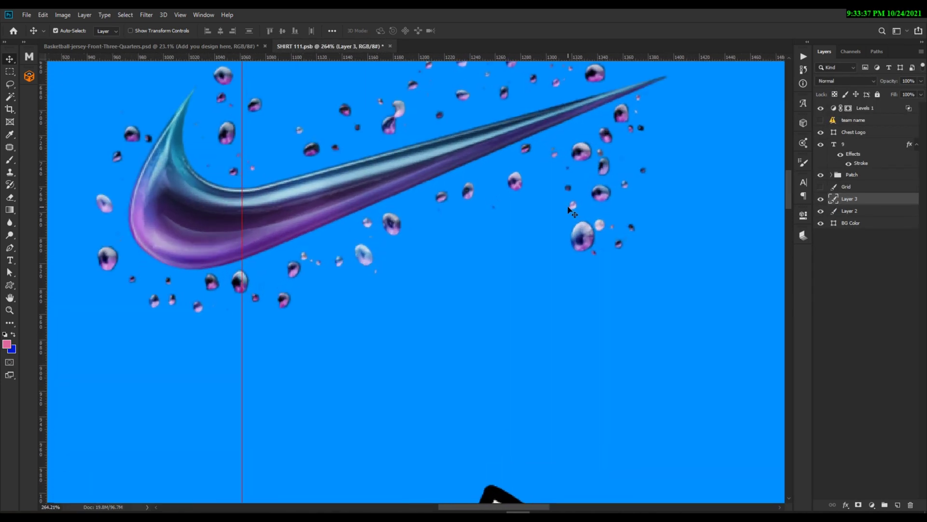
- Add the last Pen-tool anchors around the swoosh and load the path as a selection
key(p)
scroll(428, 203, up, 1)
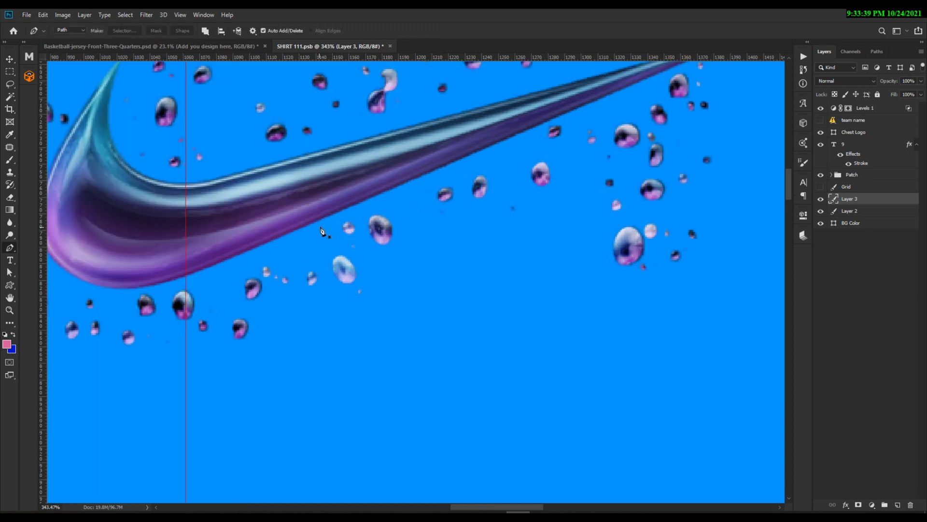
scroll(322, 231, right, 5)
scroll(322, 231, up, 3)
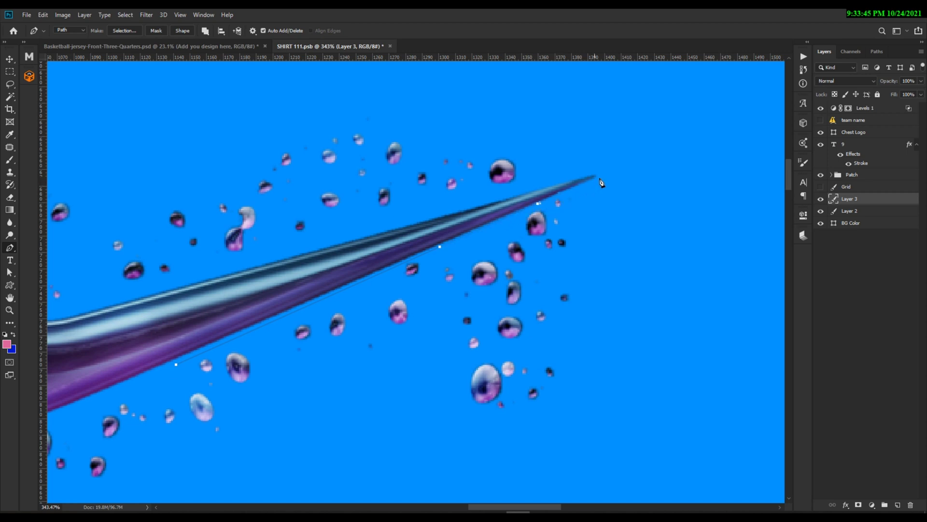
scroll(642, 131, down, 5)
scroll(575, 155, up, 1)
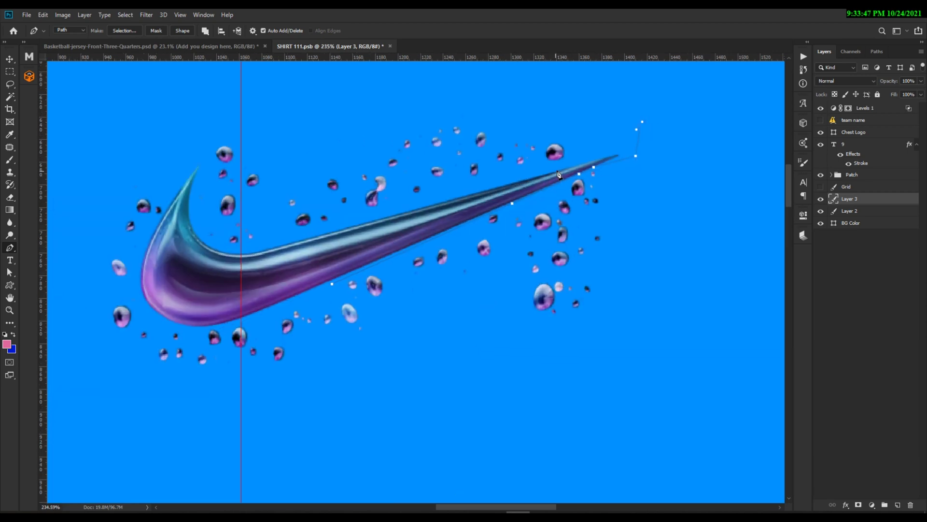
scroll(258, 249, up, 2)
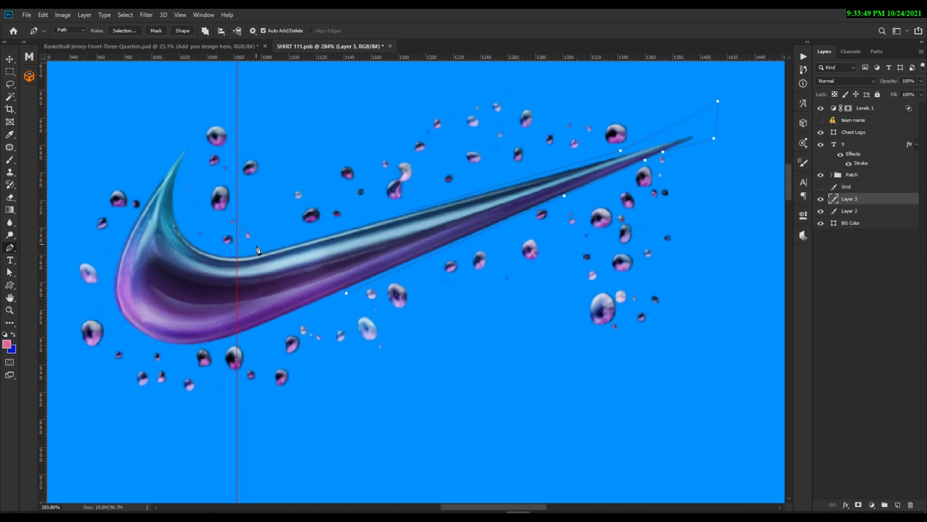
click(235, 251)
click(190, 240)
click(191, 159)
scroll(144, 198, up, 2)
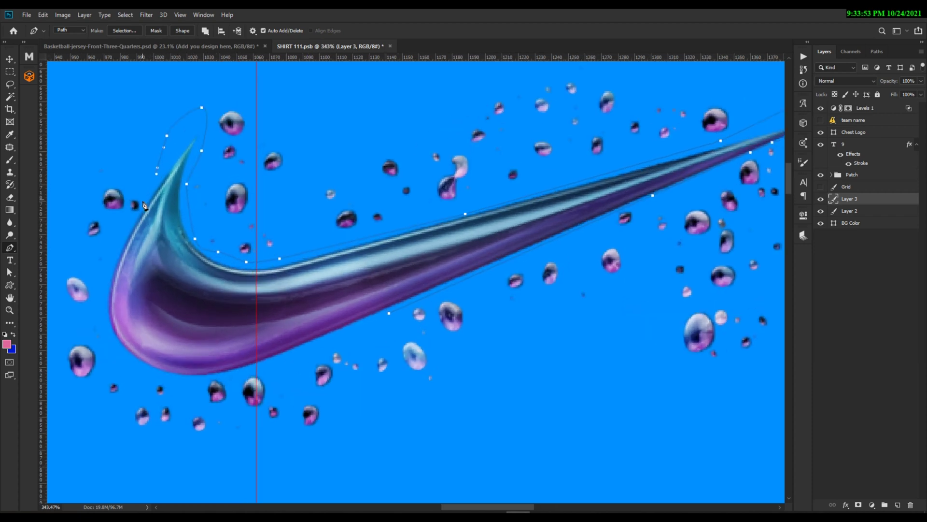
scroll(110, 245, up, 2)
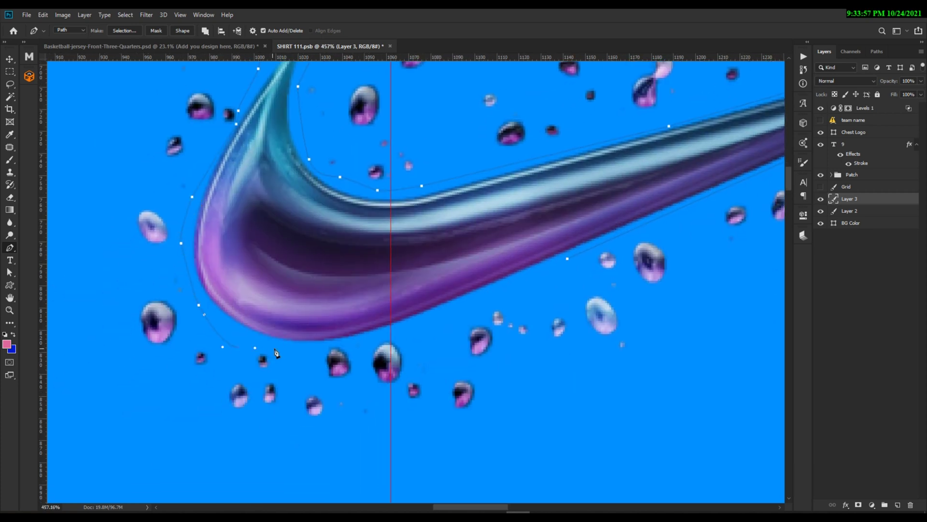
drag(274, 349, 295, 350)
key(ctrl+Return)
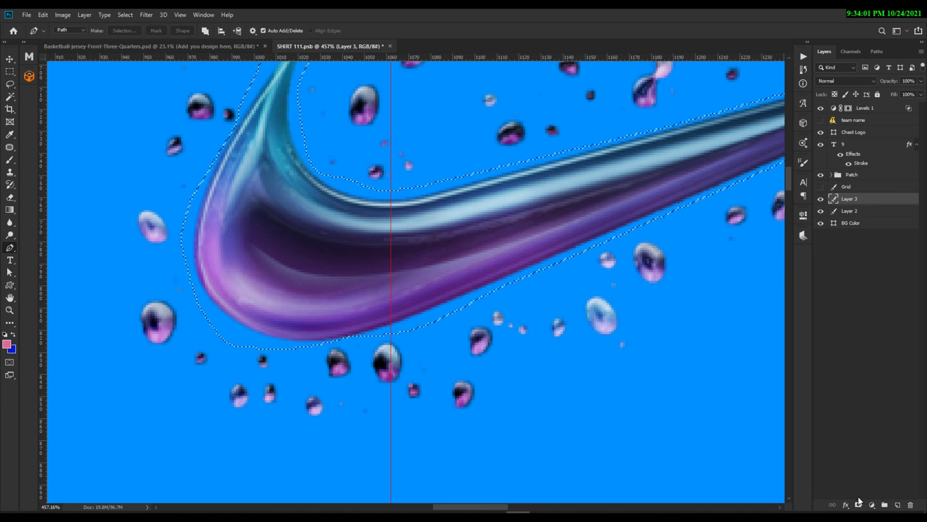
- Mask the droplets off the swoosh layer and move the swoosh up and left
click(859, 505)
scroll(395, 290, down, 2)
scroll(501, 282, down, 2)
scroll(450, 269, down, 2)
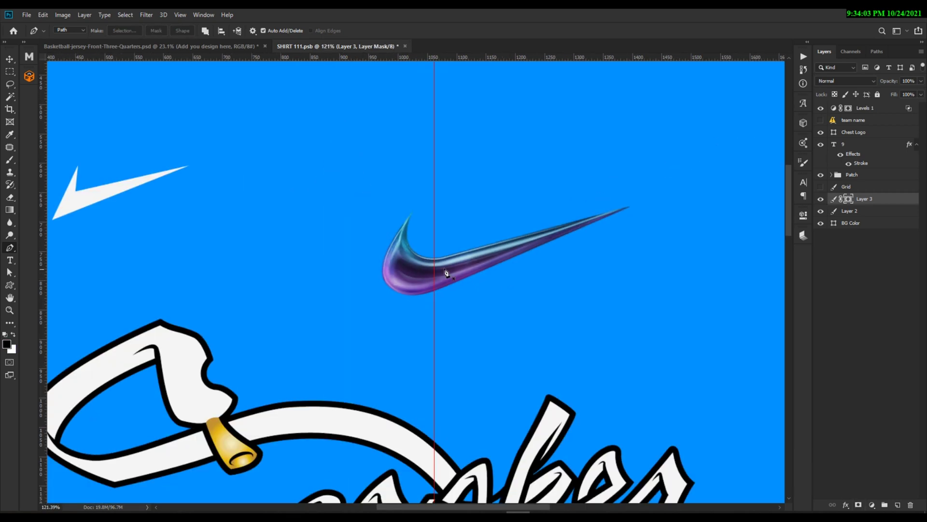
key(v)
drag(454, 265, 387, 225)
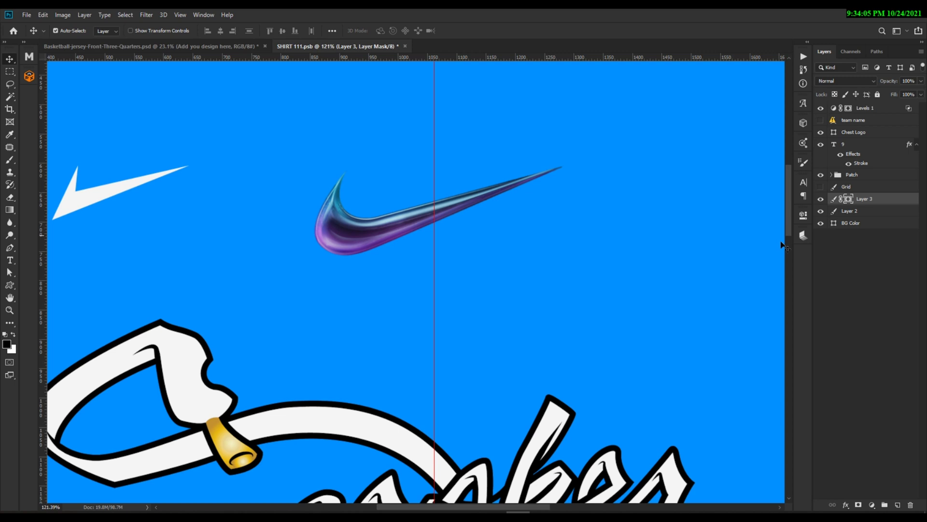
- Recolour the swoosh with a hue shift and Color Balance of +100 red, -43 magenta
click(835, 199)
key(ctrl+u)
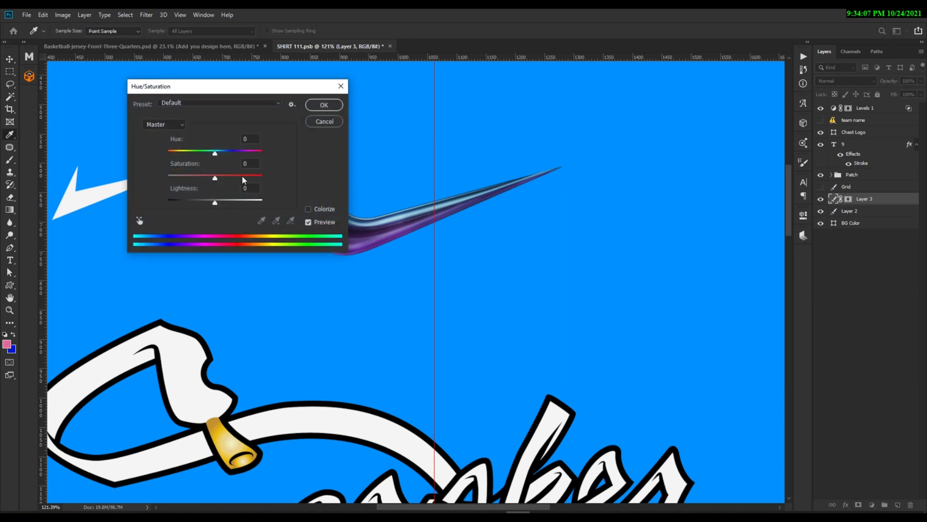
mouse_move(215, 152)
mouse_down()
mouse_move(179, 153)
mouse_move(287, 158)
mouse_move(179, 176)
mouse_move(239, 178)
mouse_move(235, 155)
mouse_move(214, 155)
mouse_up()
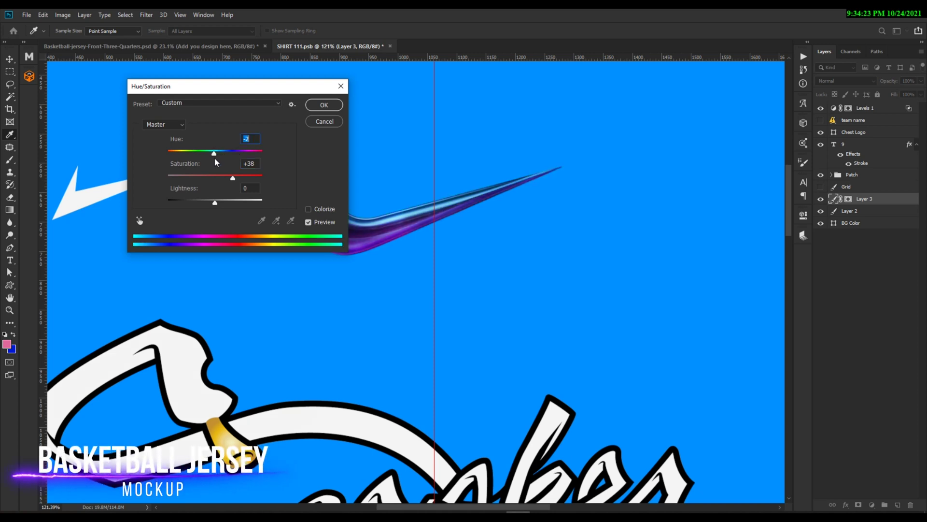
key(Return)
key(ctrl+b)
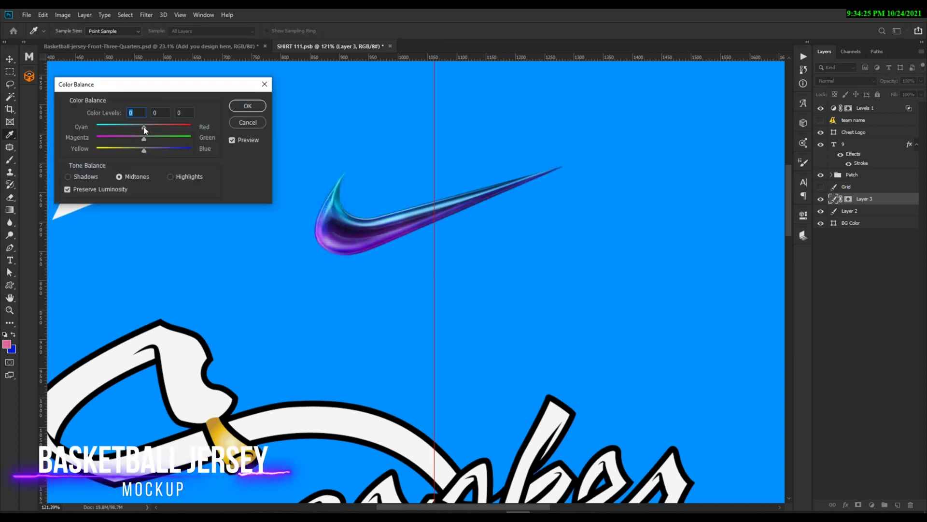
drag(144, 127, 196, 125)
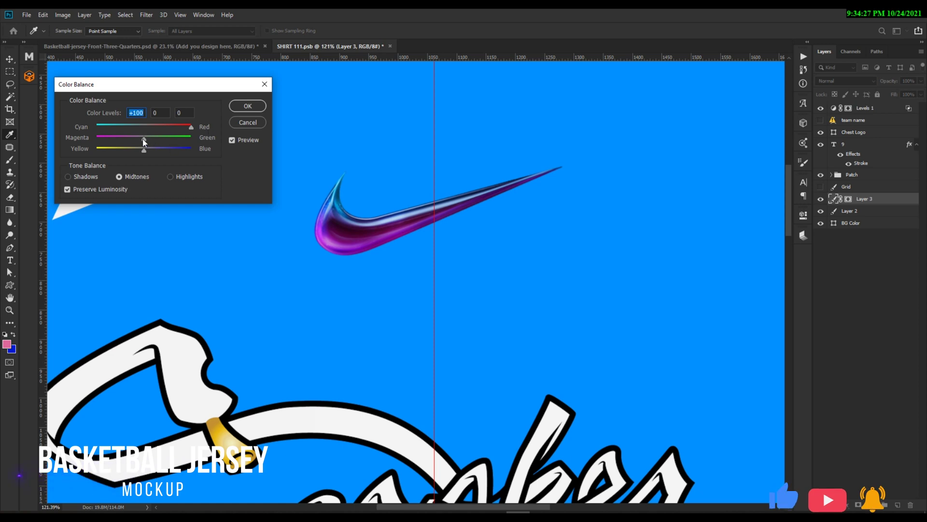
drag(144, 138, 124, 139)
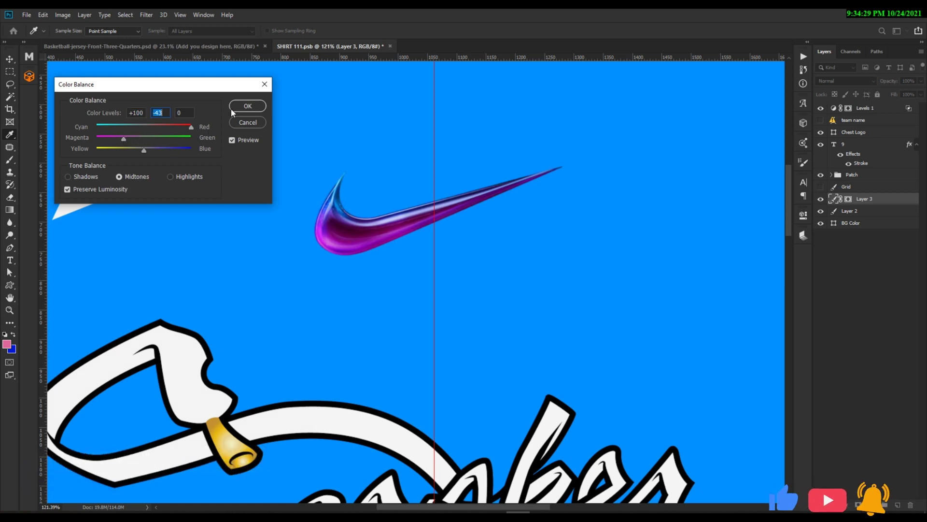
click(248, 105)
- Lay the gradient swoosh over the jersey design's white swoosh
scroll(667, 202, down, 3)
scroll(389, 201, up, 3)
drag(388, 201, 499, 205)
drag(599, 222, 328, 194)
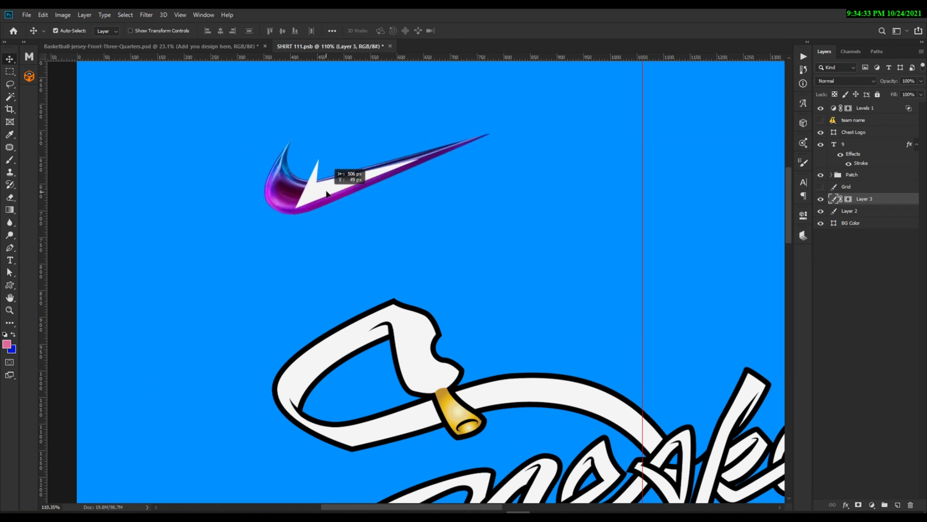
- Hide the white Chest Logo swoosh and the blue BG Color layer
click(375, 182)
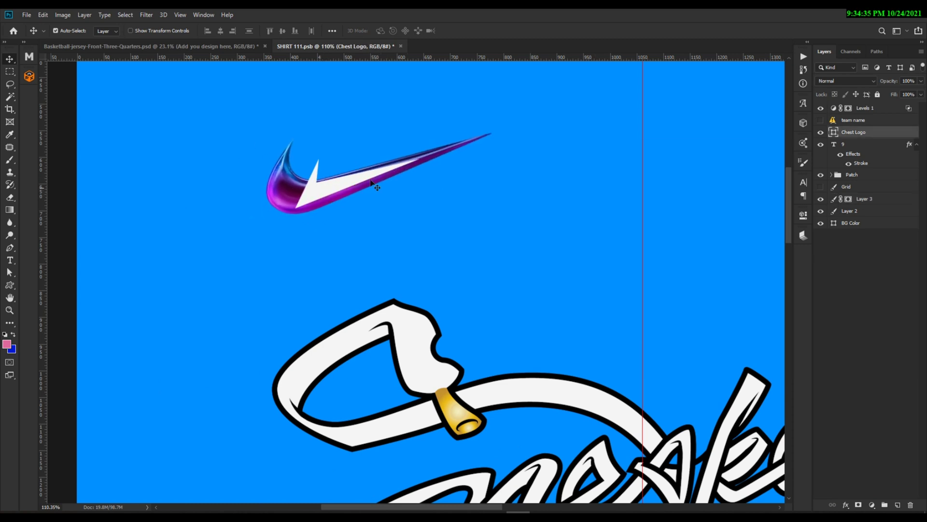
click(820, 132)
scroll(389, 238, down, 2)
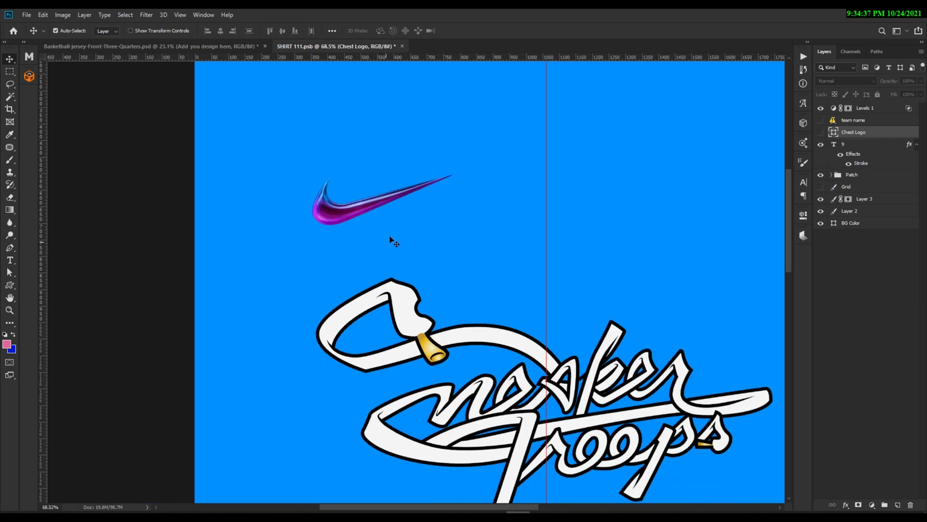
scroll(504, 255, down, 5)
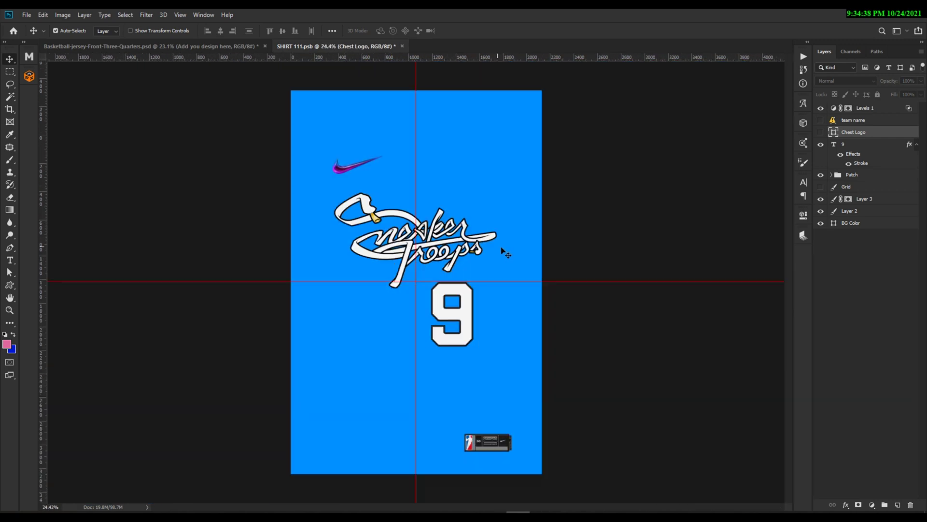
click(821, 223)
- Close SHIRT 111.psb, saving the changes into the jersey mockup
scroll(437, 314, up, 1)
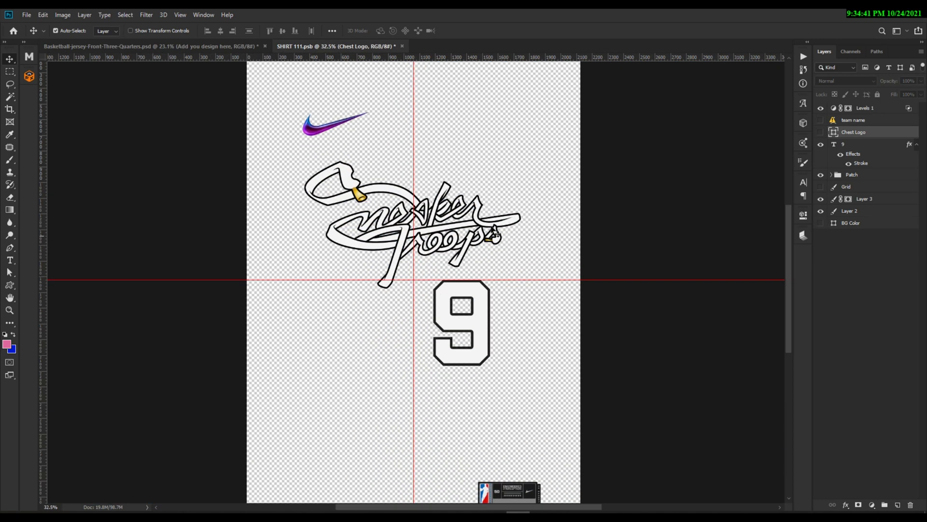
click(402, 46)
click(420, 198)
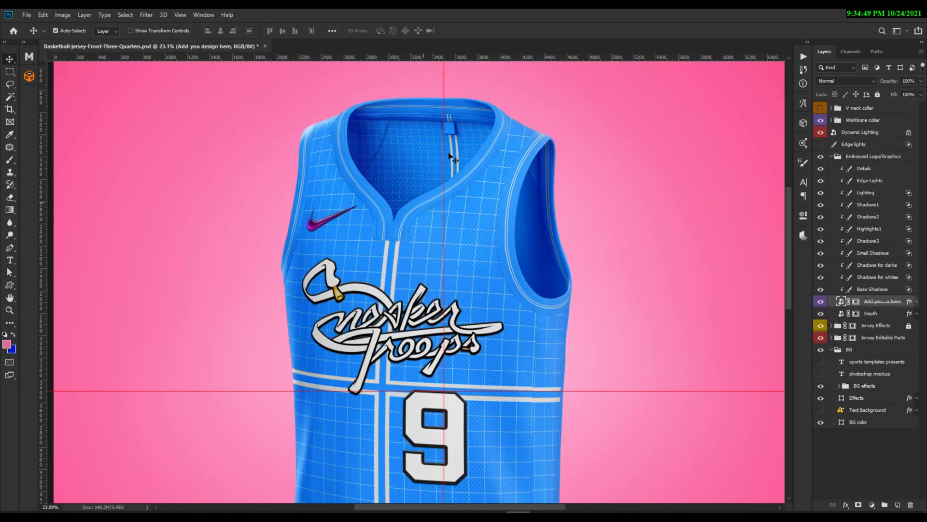
- Reopen the shirt design smart object from the mockup's layers
scroll(452, 188, down, 2)
scroll(417, 295, down, 3)
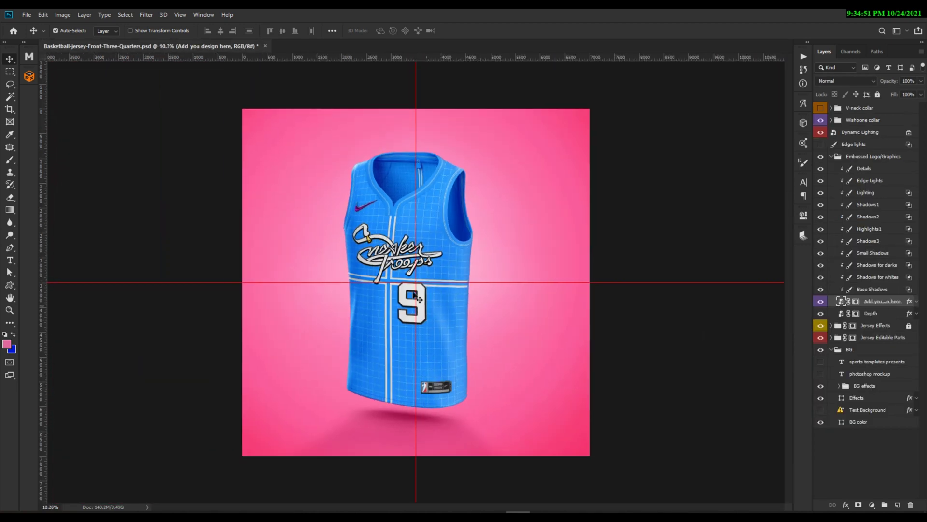
scroll(416, 295, up, 2)
scroll(435, 241, up, 2)
scroll(451, 237, up, 1)
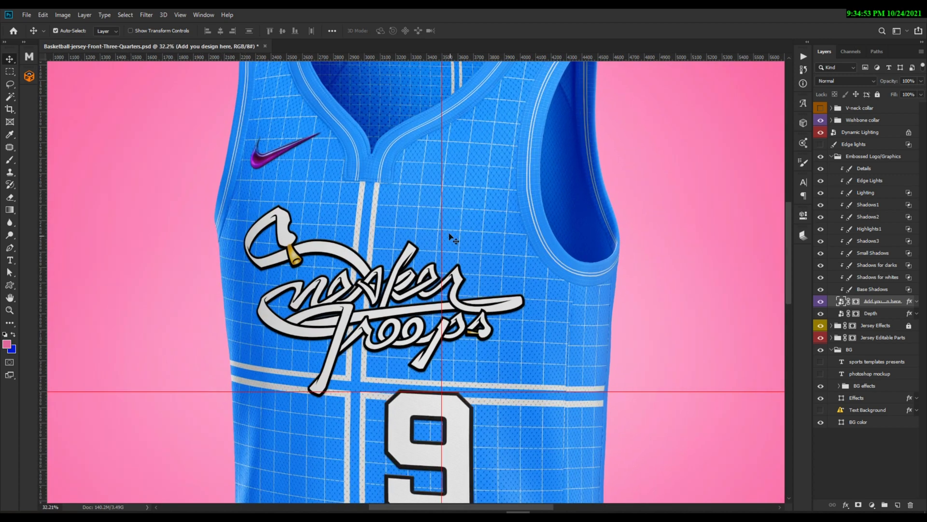
scroll(452, 232, down, 1)
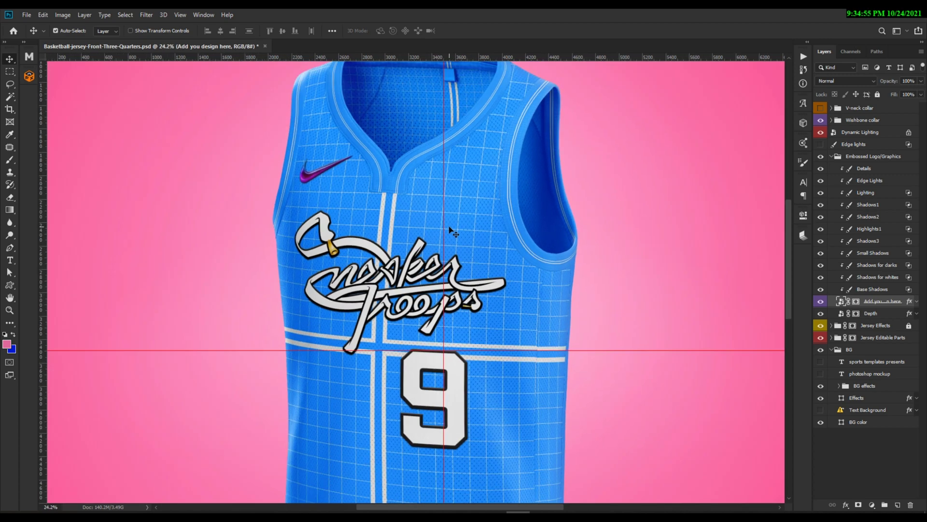
scroll(452, 231, down, 1)
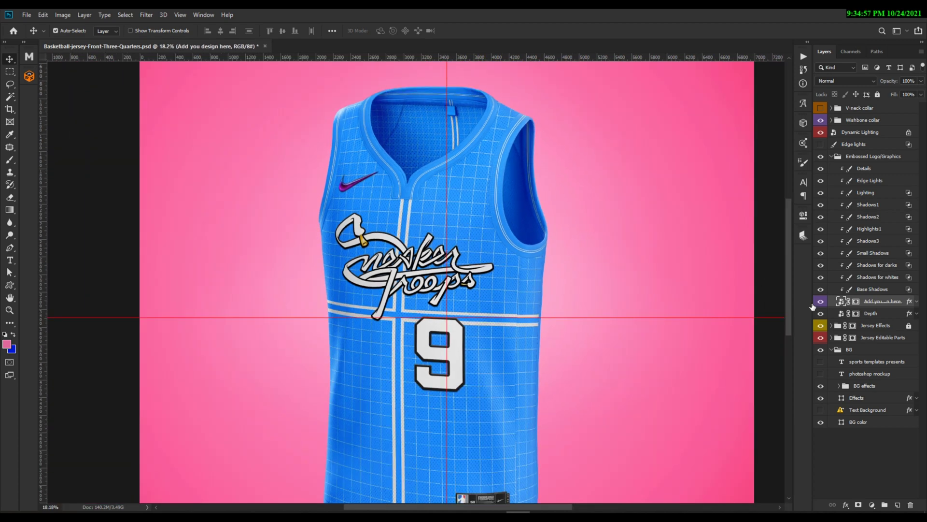
double_click(842, 302)
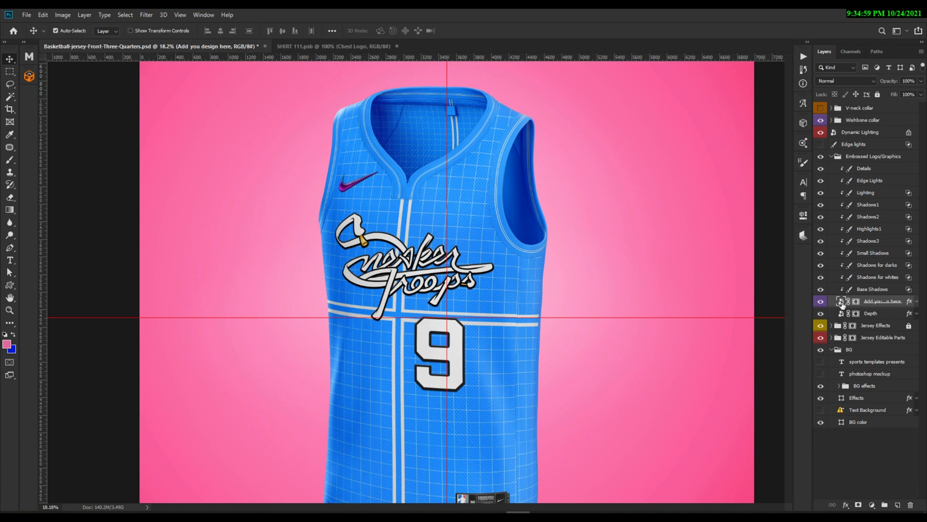
scroll(440, 238, up, 2)
scroll(440, 238, up, 1)
- Scale the Sneaker Troops logo on Layer 2 to about 106%, nudge it upward, and close the design
scroll(440, 238, up, 1)
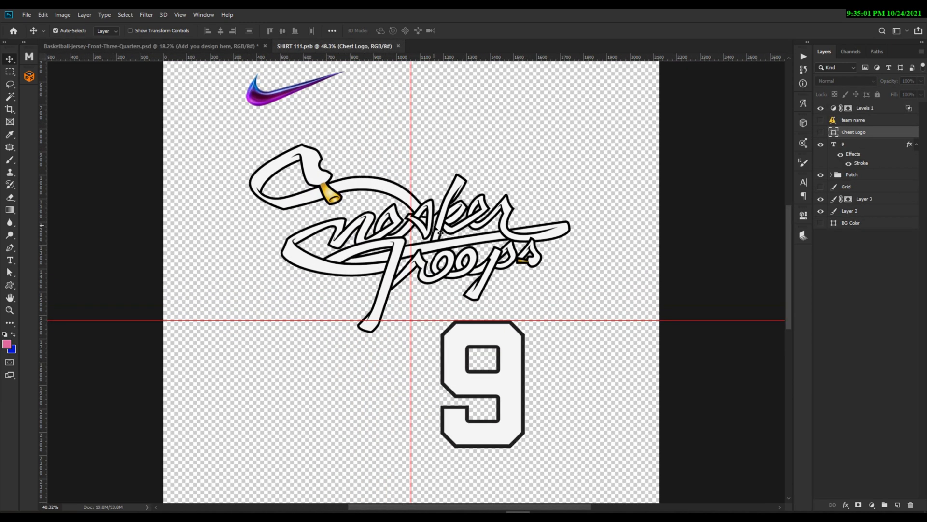
click(440, 238)
key(ctrl+t)
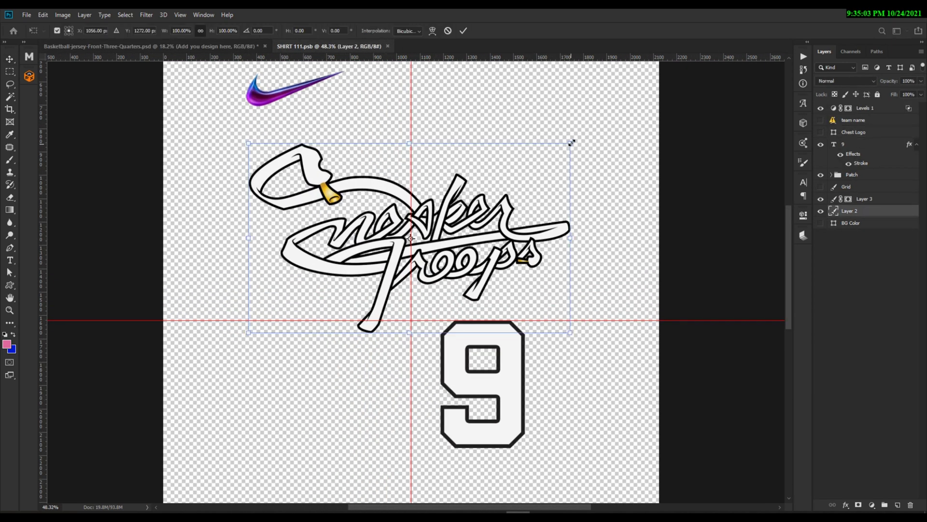
drag(570, 143, 581, 136)
drag(500, 198, 500, 187)
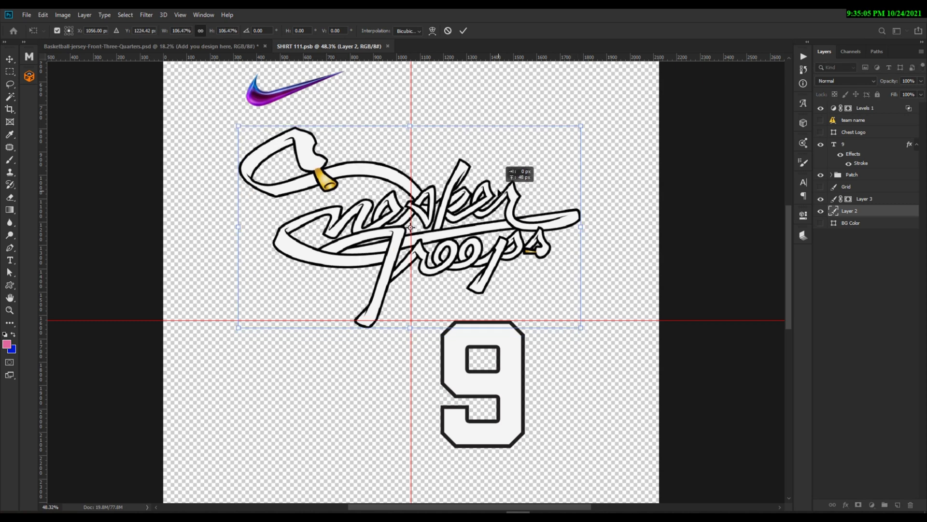
key(Return)
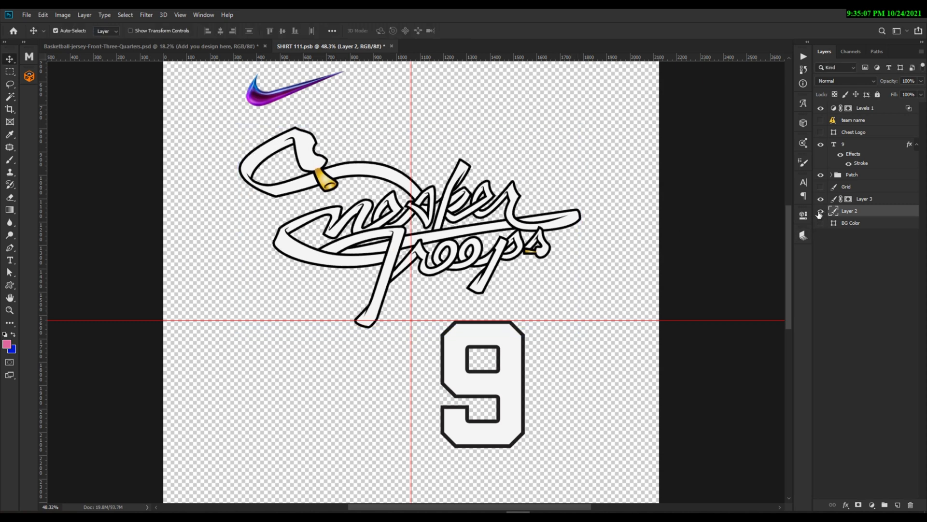
click(391, 46)
- Save the logo change into the mockup and expand the Torso group's design and colour layers
click(419, 200)
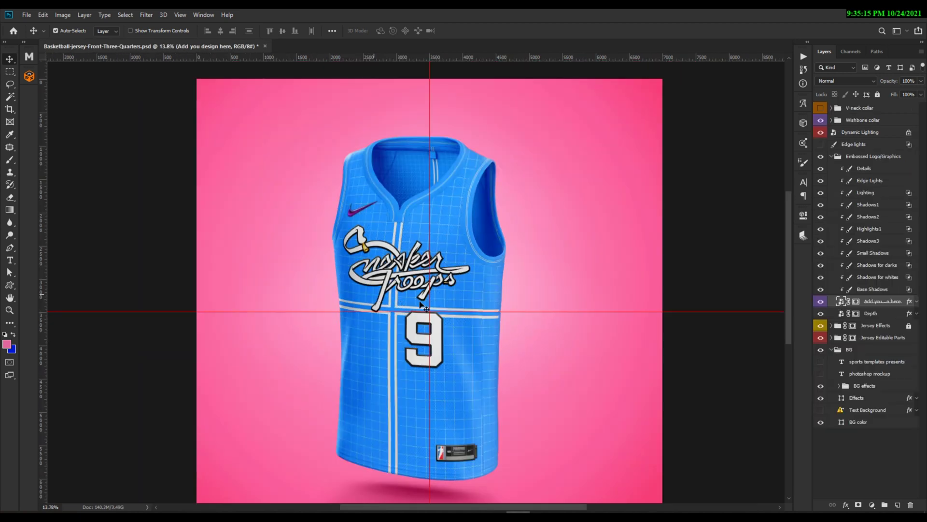
scroll(471, 311, up, 1)
click(470, 283)
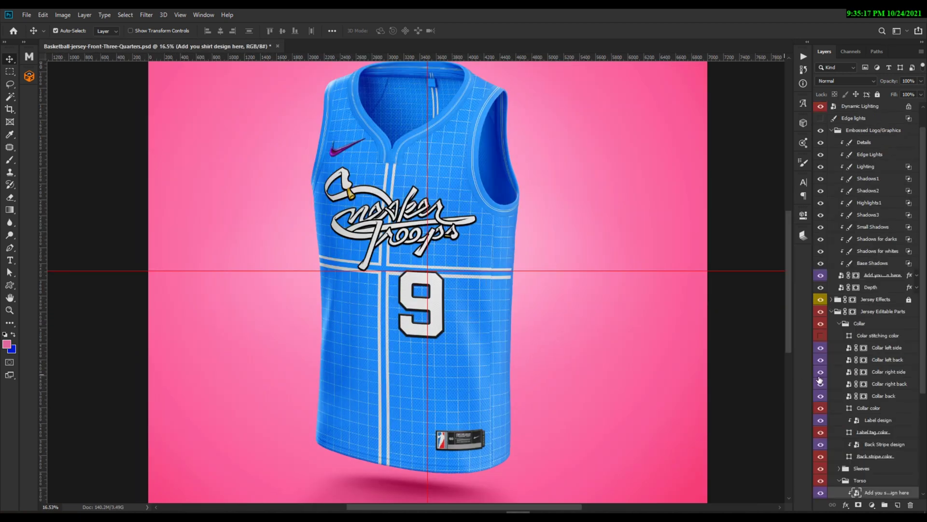
click(821, 493)
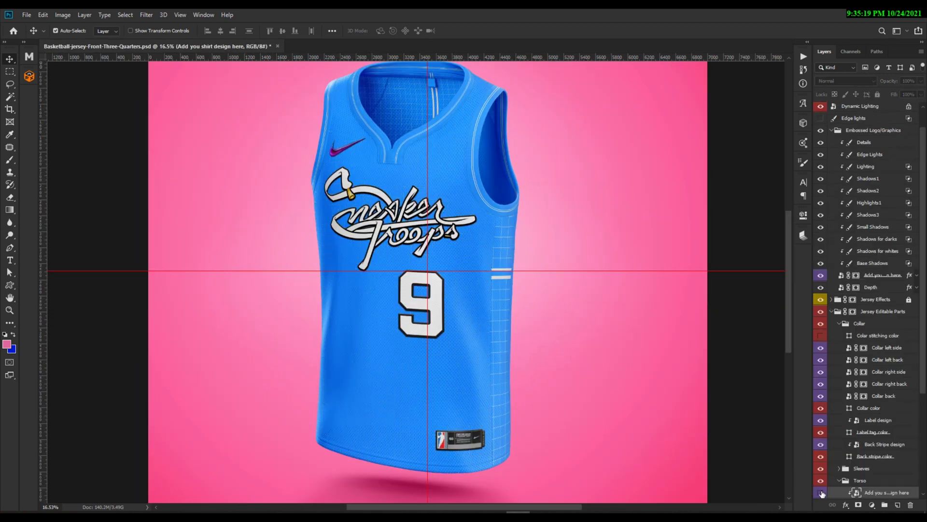
click(821, 493)
scroll(479, 268, down, 1)
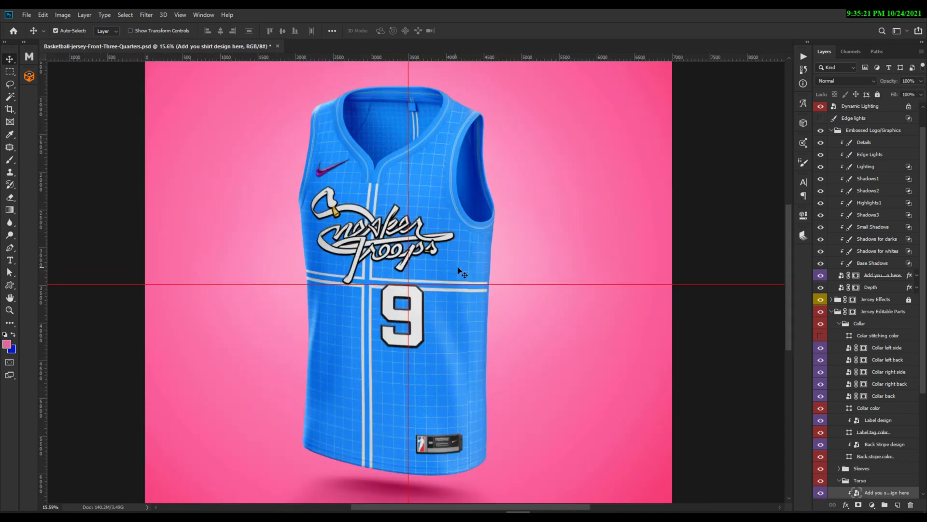
scroll(869, 435, down, 3)
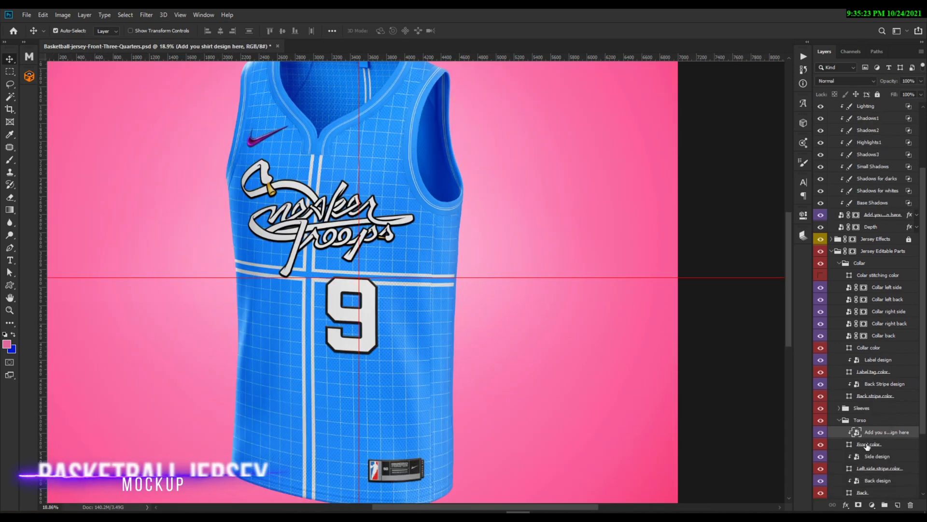
- Set the jersey Front colour fill to dark gray #333333
double_click(848, 445)
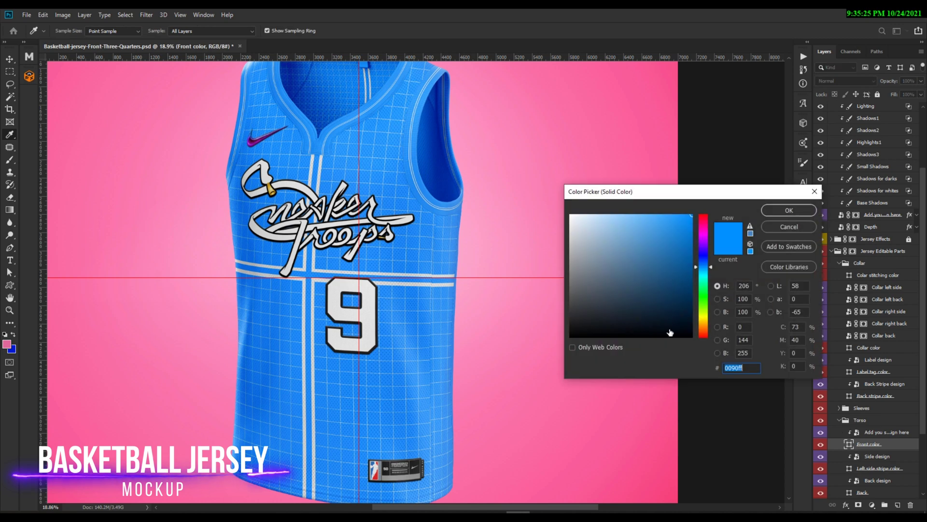
key(Escape)
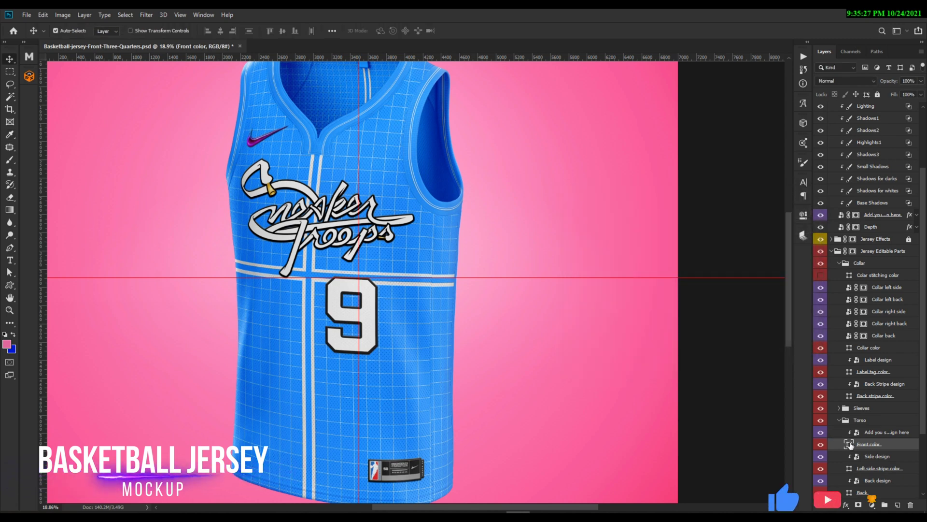
double_click(848, 444)
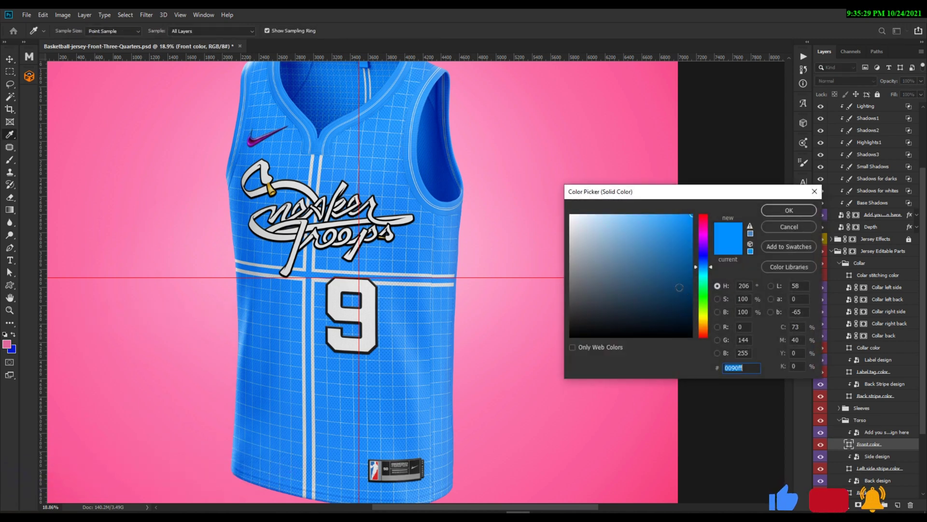
mouse_move(604, 314)
mouse_down()
mouse_move(537, 347)
mouse_move(528, 330)
mouse_move(556, 315)
mouse_move(539, 313)
mouse_up()
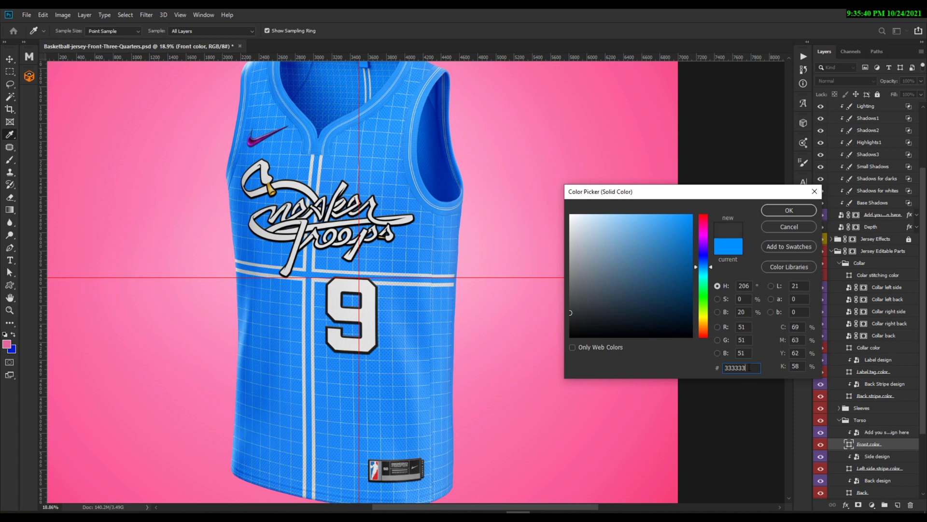
double_click(749, 367)
click(788, 210)
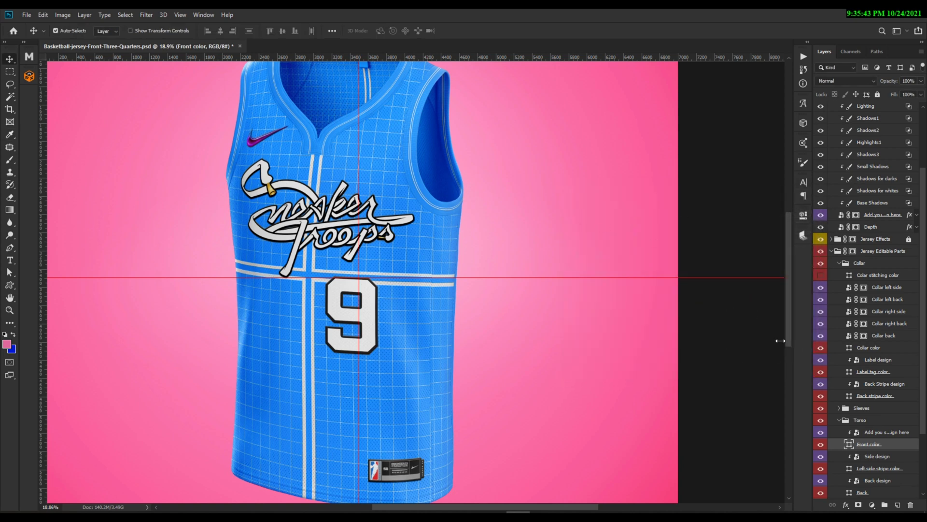
- Hide the blue front and side design patterns so the plain front shows
click(821, 432)
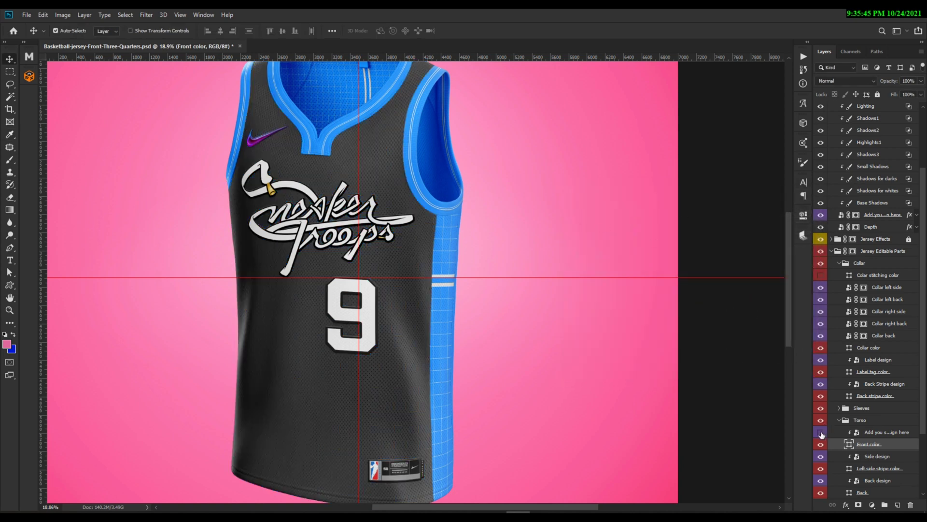
scroll(823, 352, down, 1)
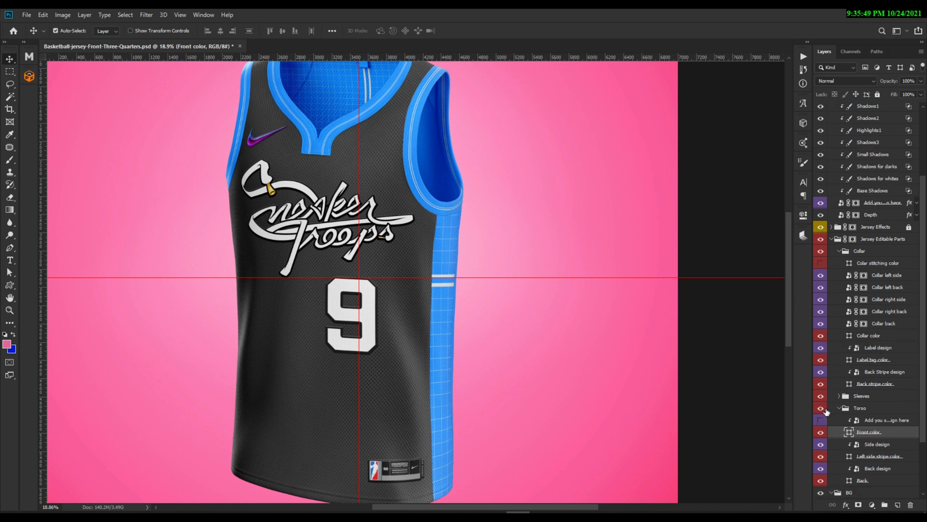
click(821, 444)
- Try black on the Left side stripe colour fill, then discard the change
click(851, 457)
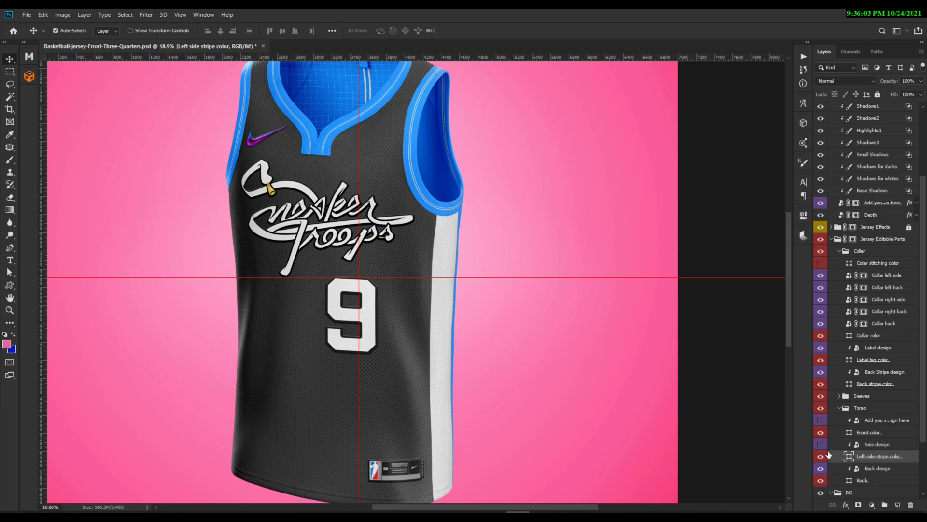
double_click(849, 456)
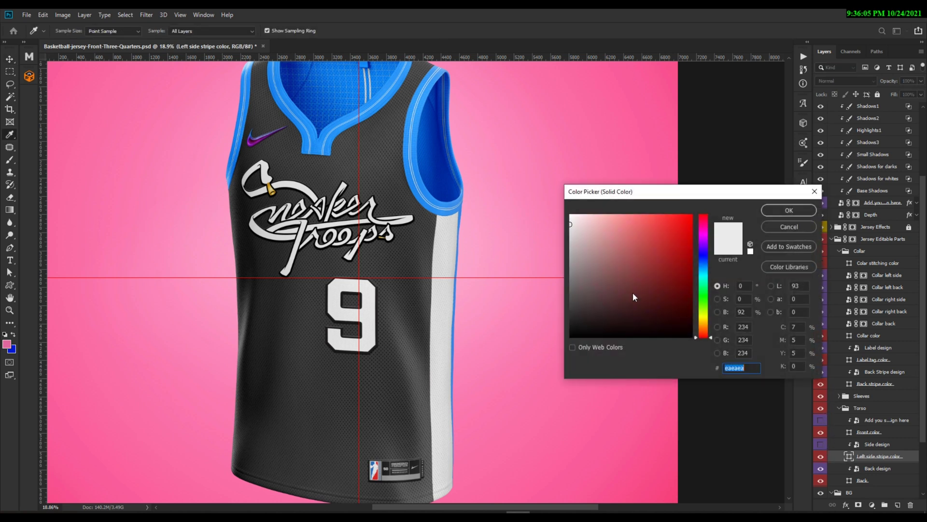
drag(632, 291, 557, 358)
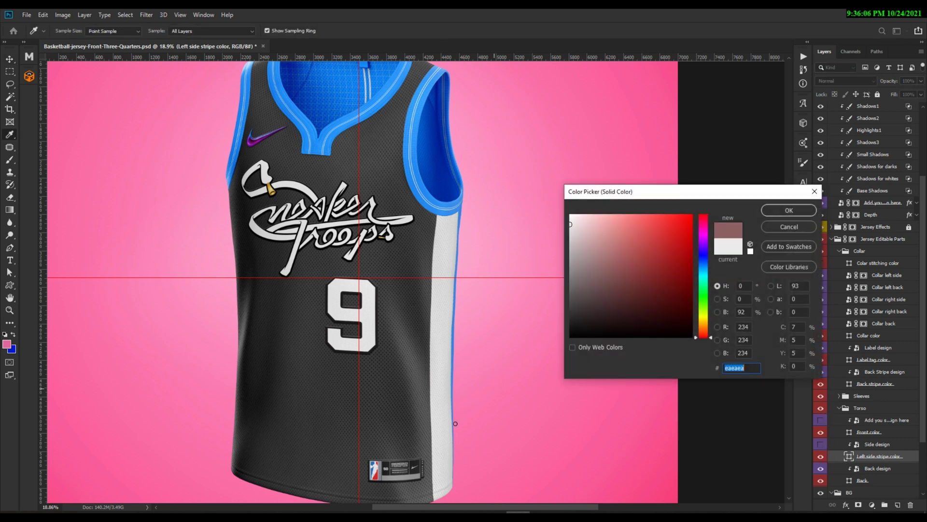
click(786, 226)
- Hide the blue back design pattern and set the Back fill to #333333
scroll(465, 228, up, 2)
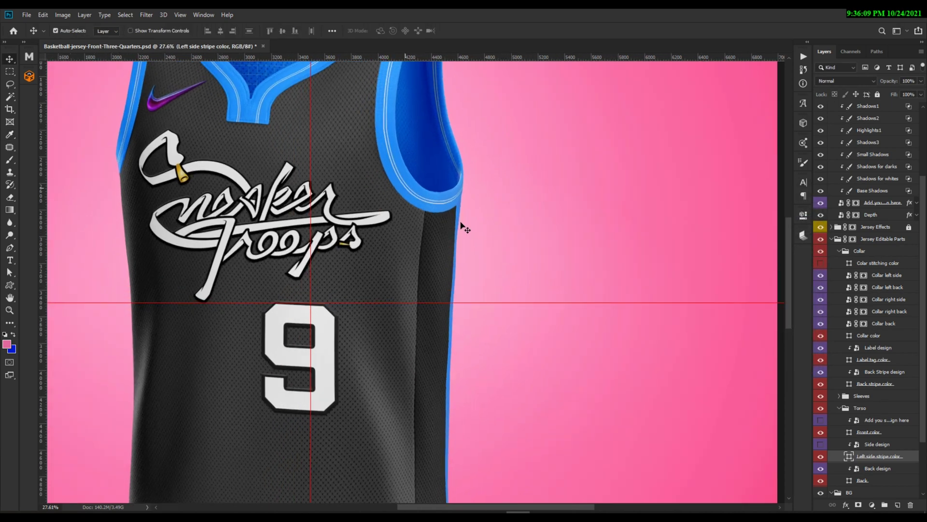
click(455, 227)
scroll(876, 456, down, 1)
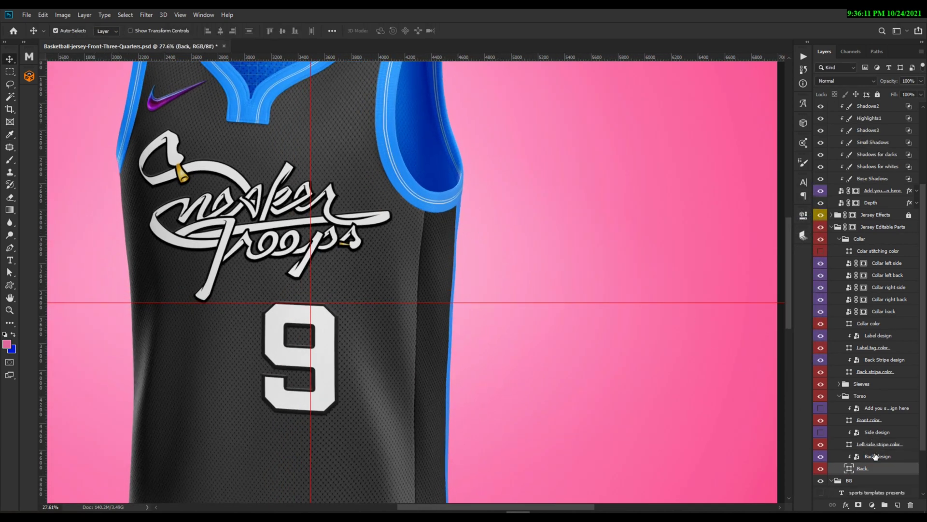
click(821, 456)
double_click(850, 469)
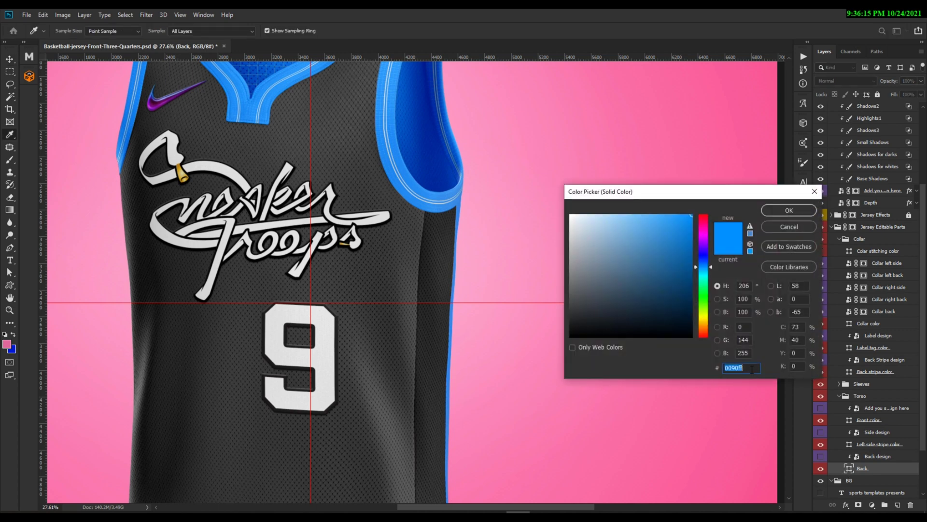
text(333333)
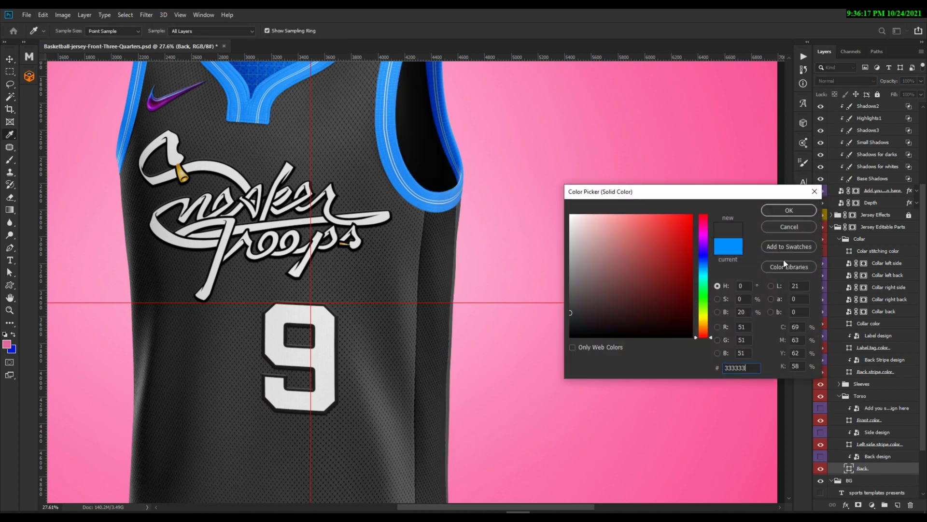
click(790, 210)
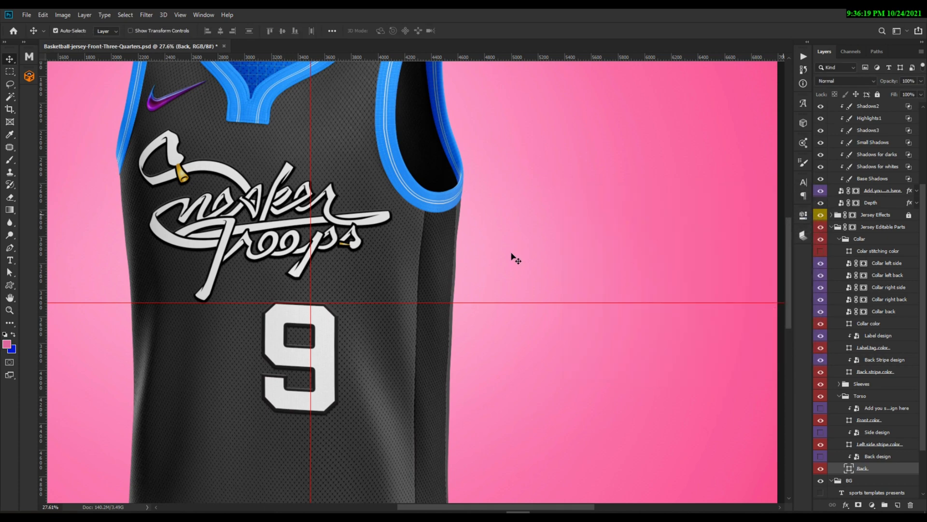
key(ctrl+0)
- Inspect the collar Effects group by toggling its effects and Details layer visibility
scroll(355, 163, up, 5)
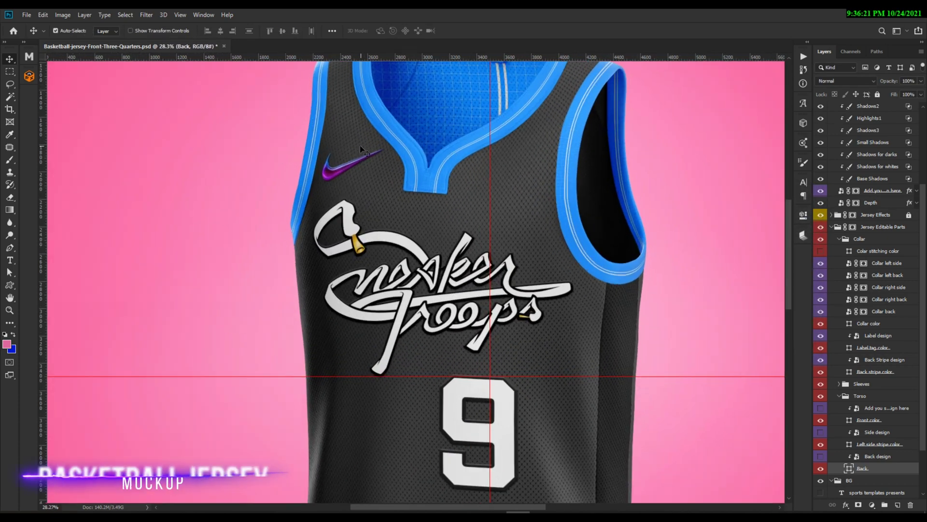
scroll(355, 163, down, 2)
scroll(321, 259, down, 2)
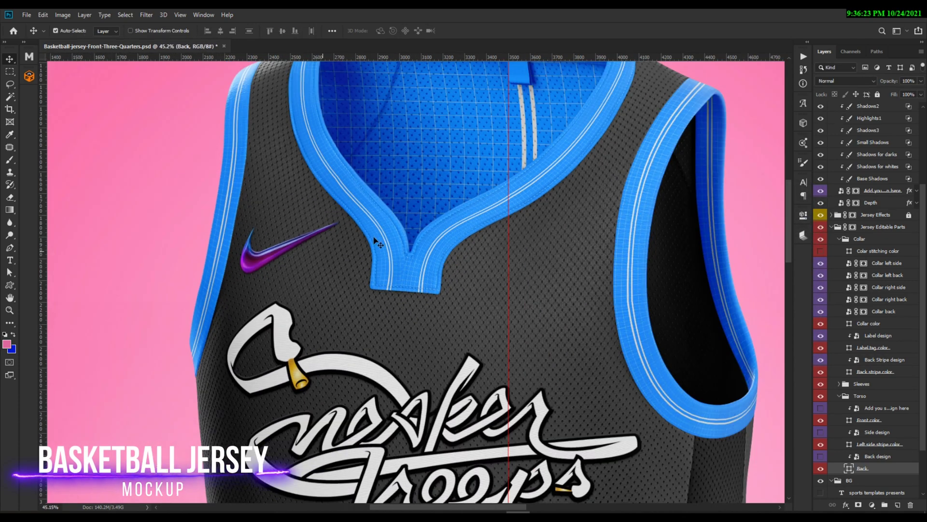
scroll(448, 254, down, 1)
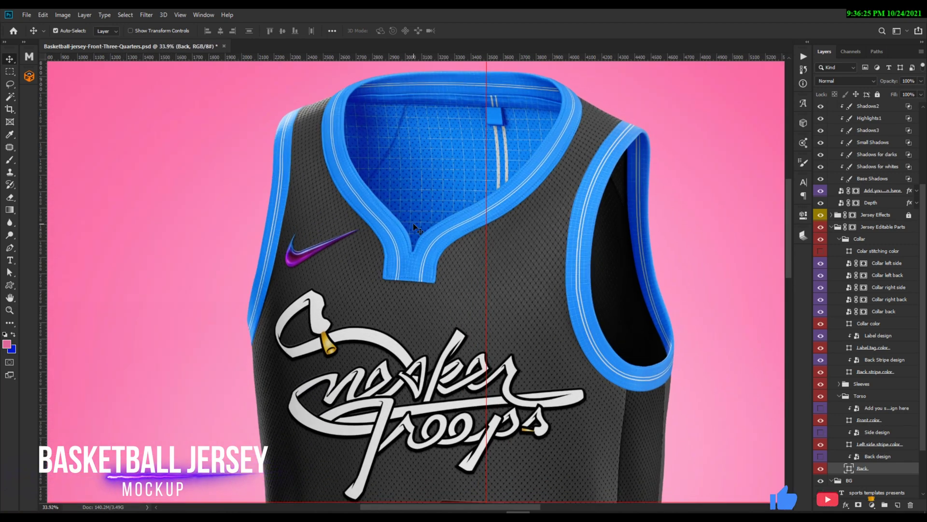
scroll(430, 190, up, 2)
click(430, 189)
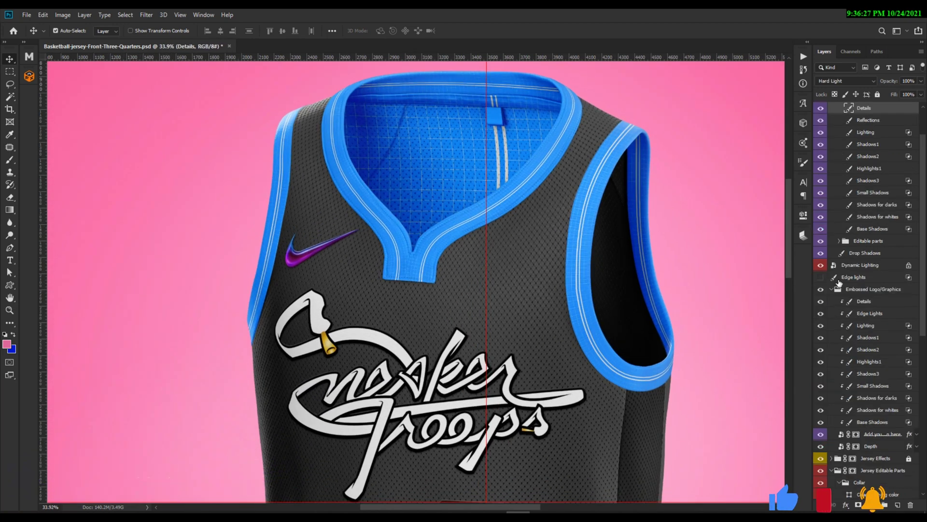
scroll(869, 154, up, 1)
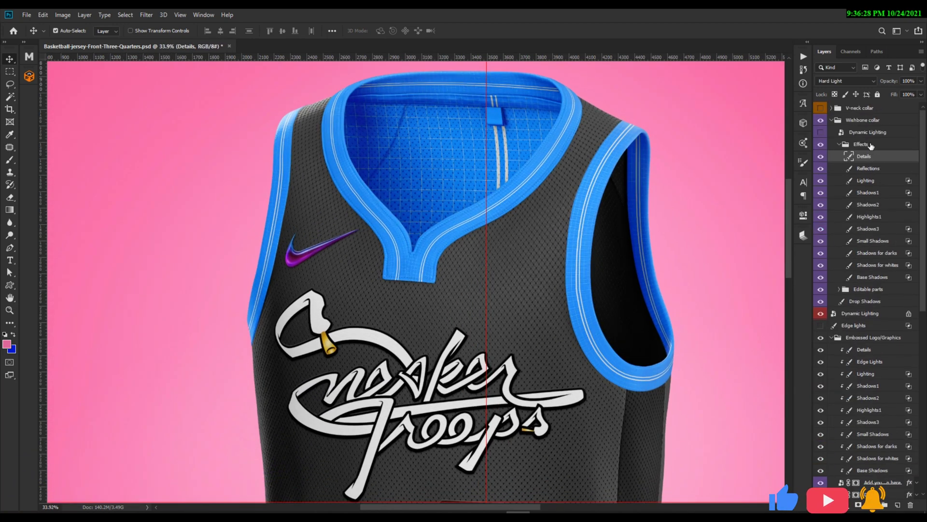
click(838, 144)
click(820, 145)
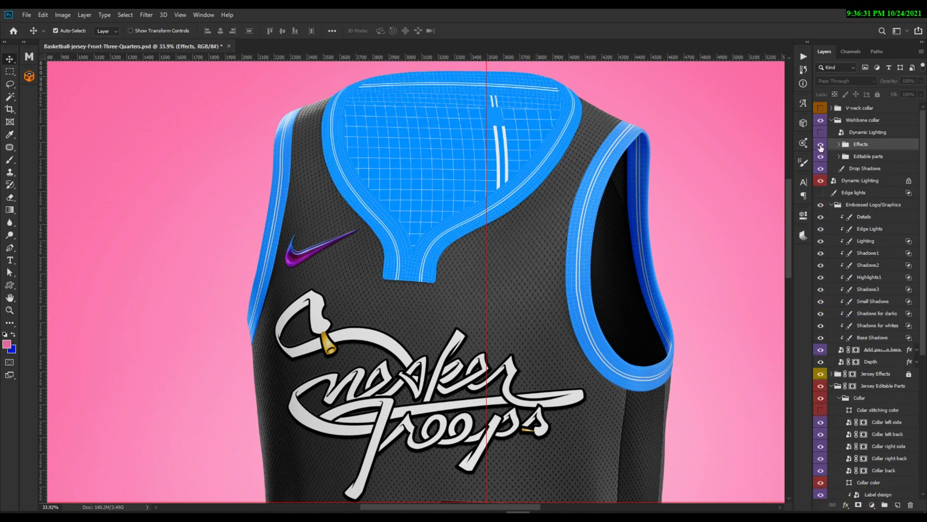
click(820, 146)
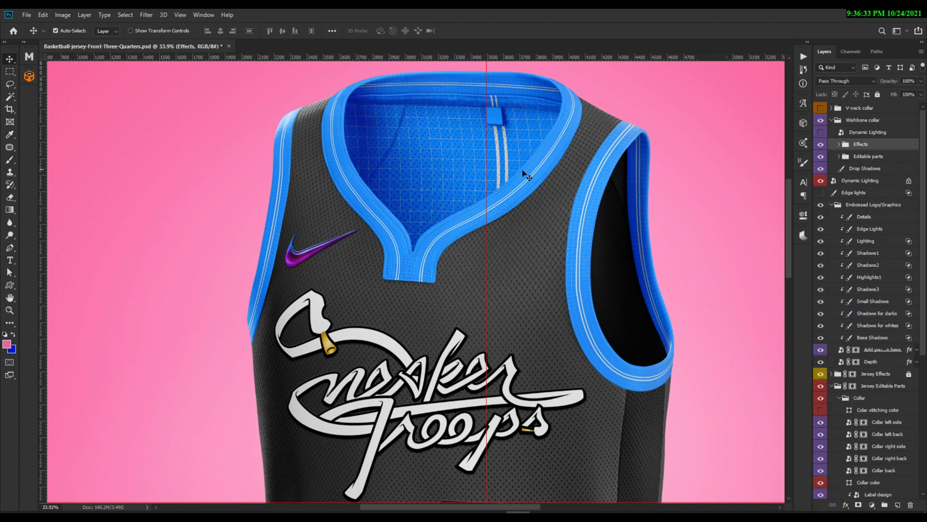
click(431, 169)
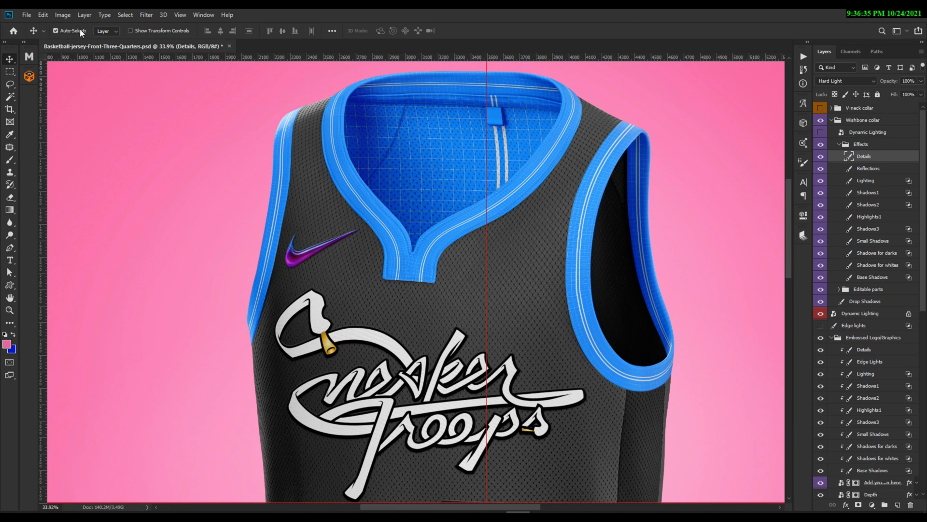
click(821, 157)
- Expand the collar's Editable parts group and toggle each collar piece to locate it
click(838, 289)
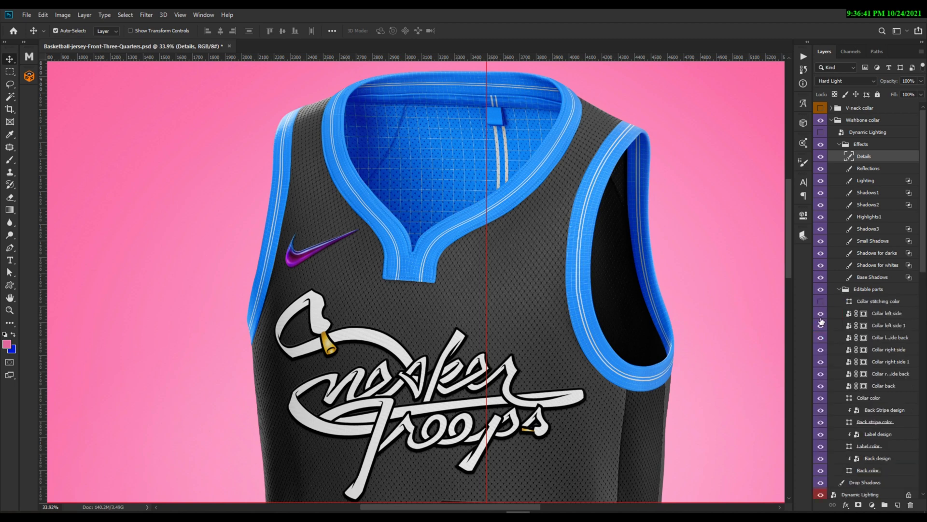
click(821, 386)
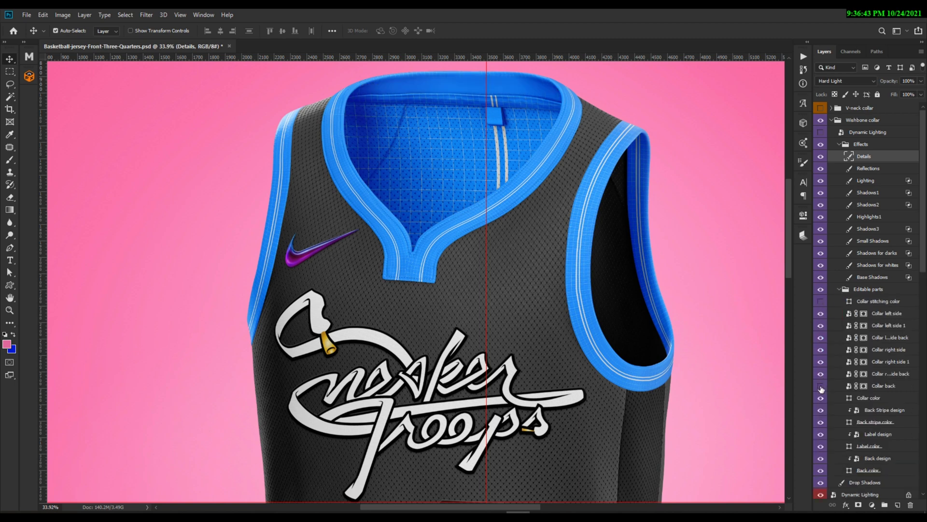
click(821, 385)
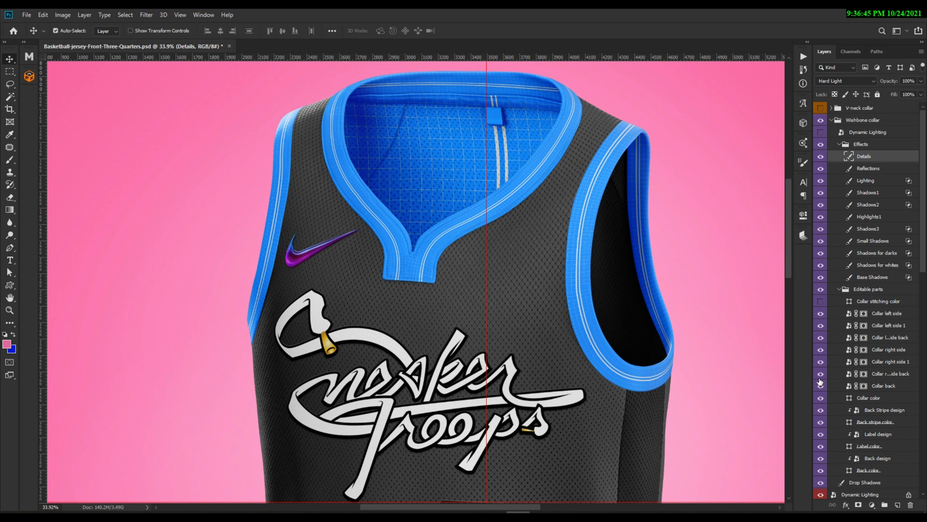
click(821, 375)
click(821, 362)
click(821, 349)
click(821, 337)
click(821, 325)
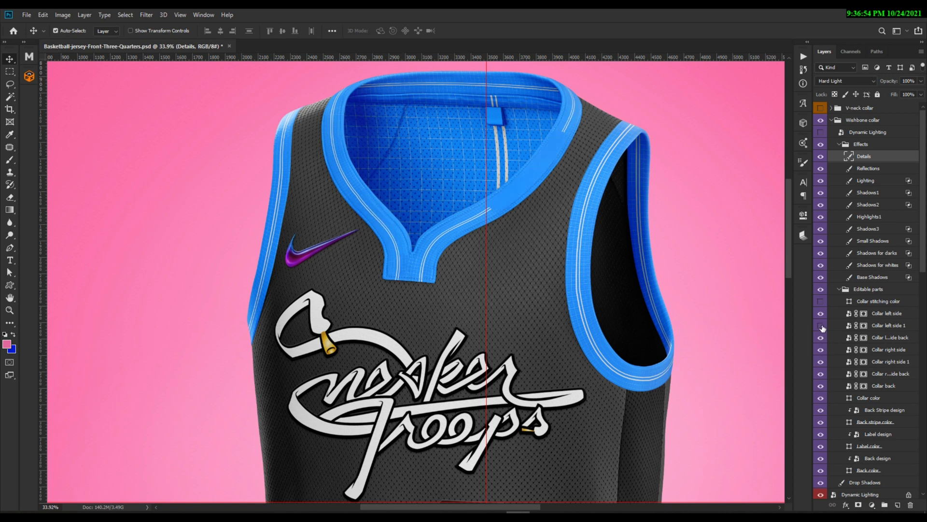
right_click(401, 141)
key(Escape)
scroll(869, 290, down, 2)
scroll(887, 365, down, 3)
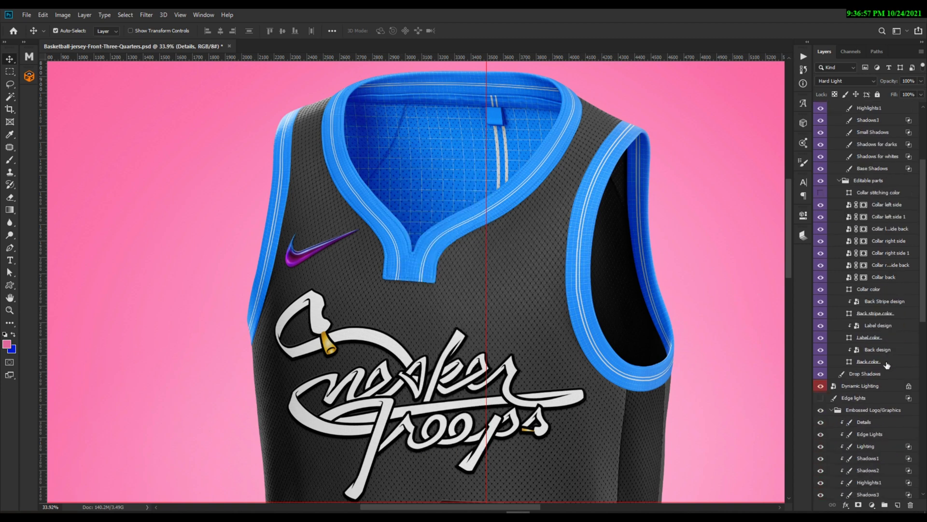
scroll(888, 365, down, 3)
scroll(882, 362, down, 4)
scroll(878, 357, down, 3)
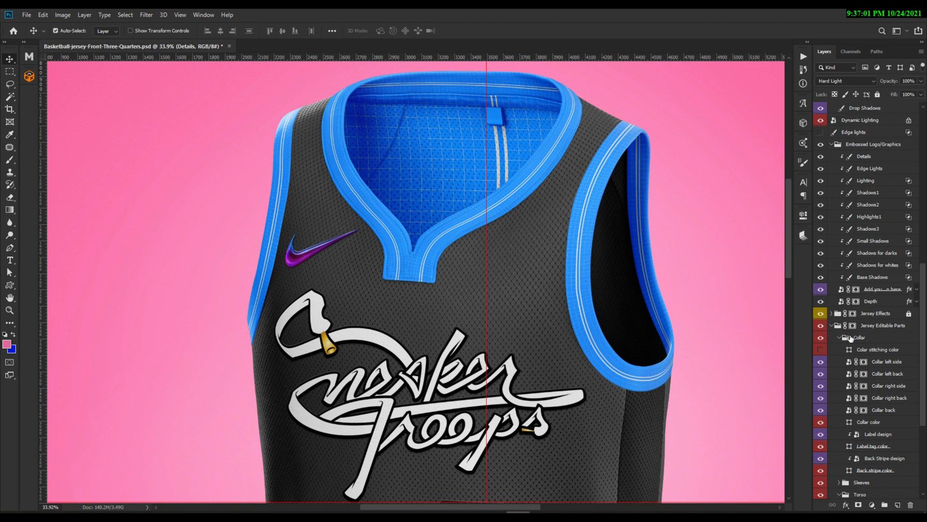
scroll(851, 338, down, 1)
scroll(886, 394, down, 1)
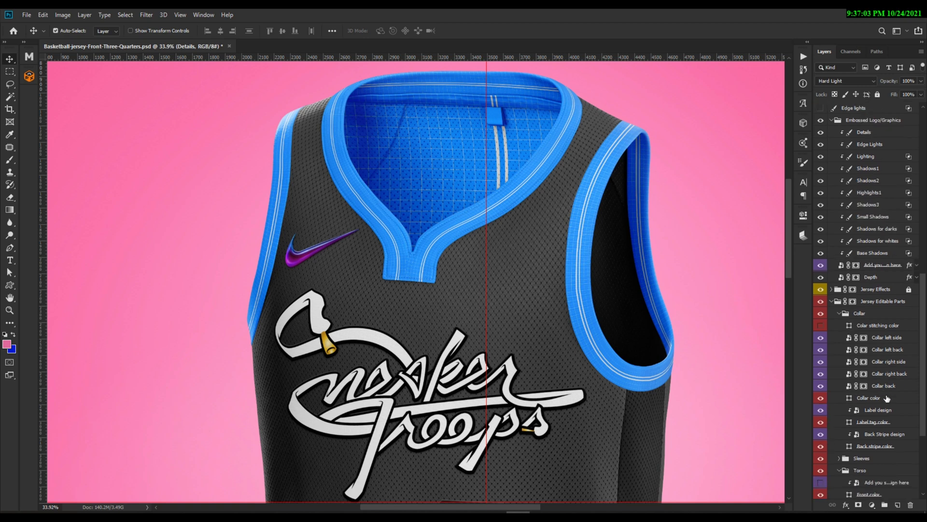
- Check the Back Stripe design layer, then select Left sleeve design 2 in the Sleeves group
click(820, 435)
click(821, 435)
scroll(451, 173, down, 1)
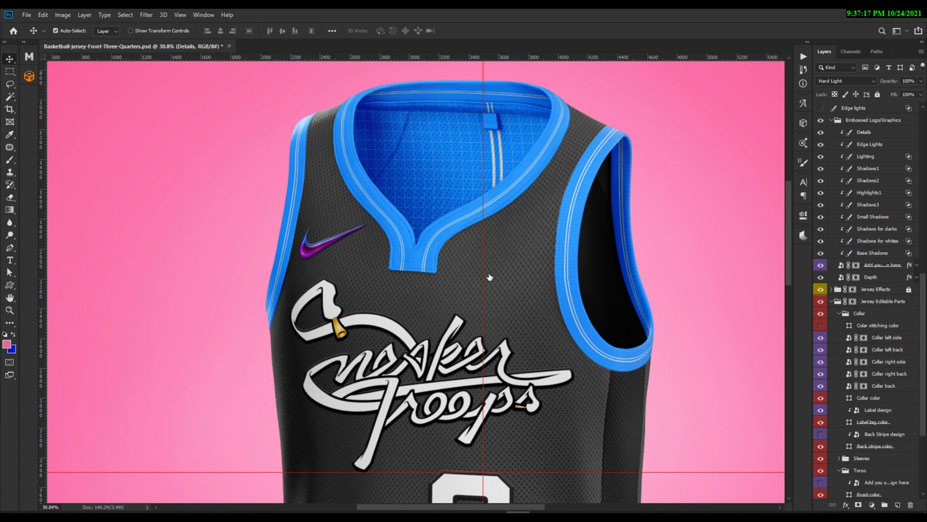
scroll(580, 270, down, 2)
scroll(558, 275, up, 2)
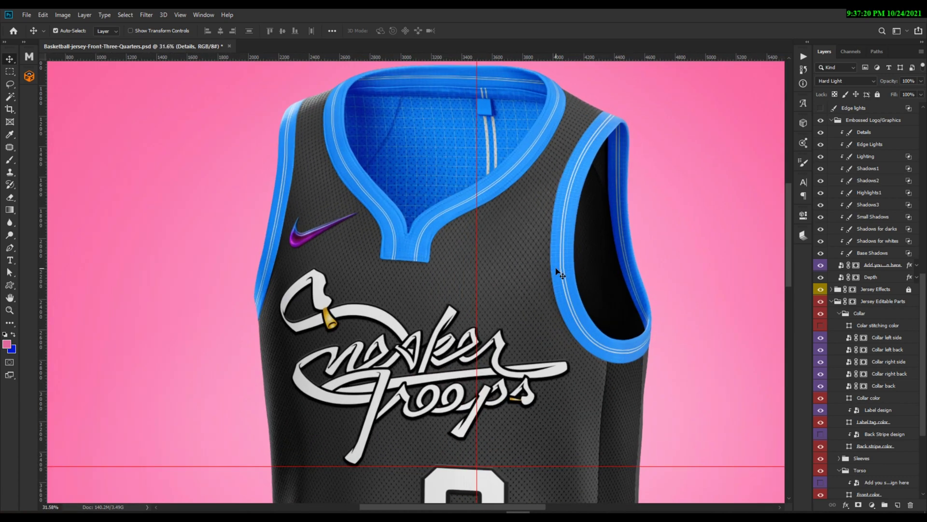
click(560, 274)
scroll(907, 478, down, 3)
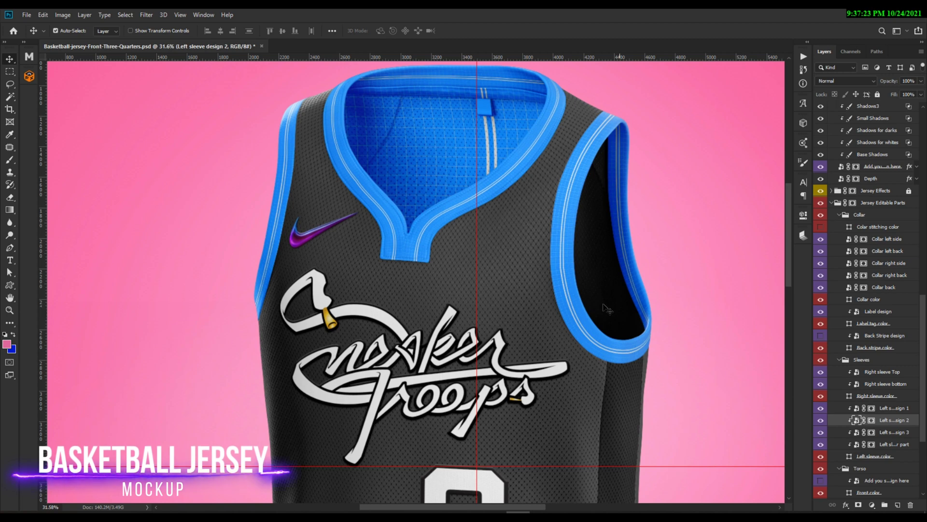
- Open the sleeve stripe design and hide the grid over the 3 stripes pattern
double_click(856, 421)
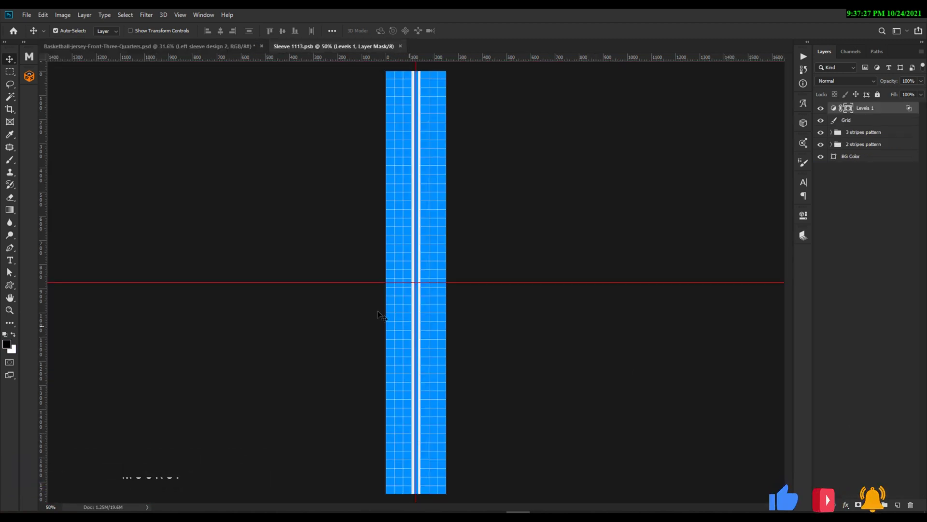
scroll(418, 278, down, 1)
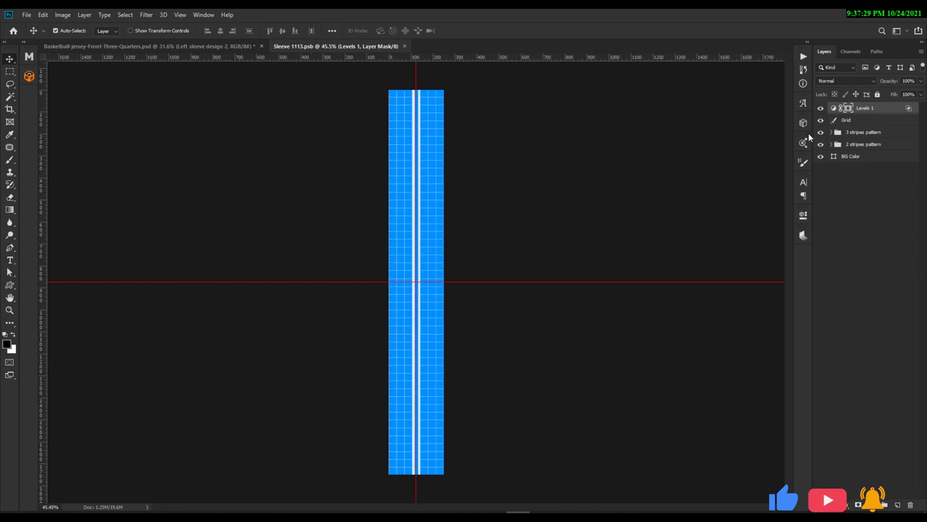
click(821, 133)
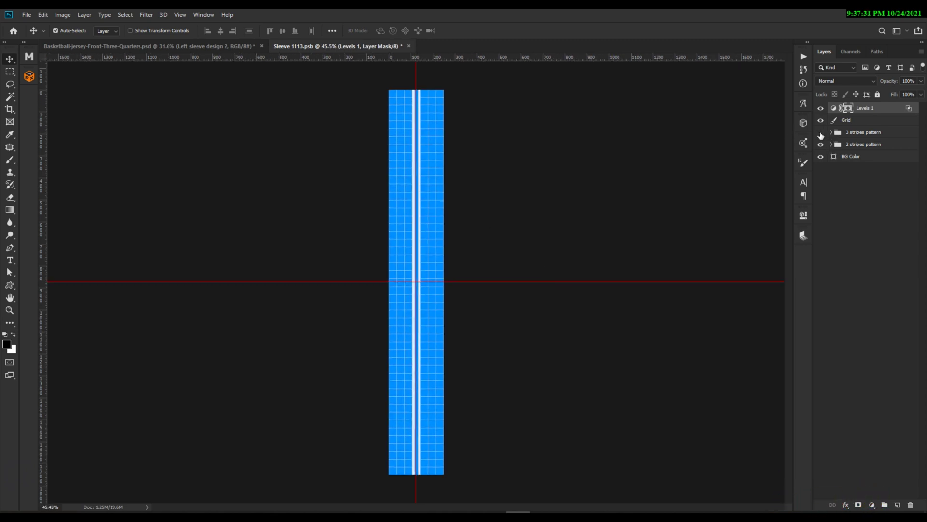
click(830, 132)
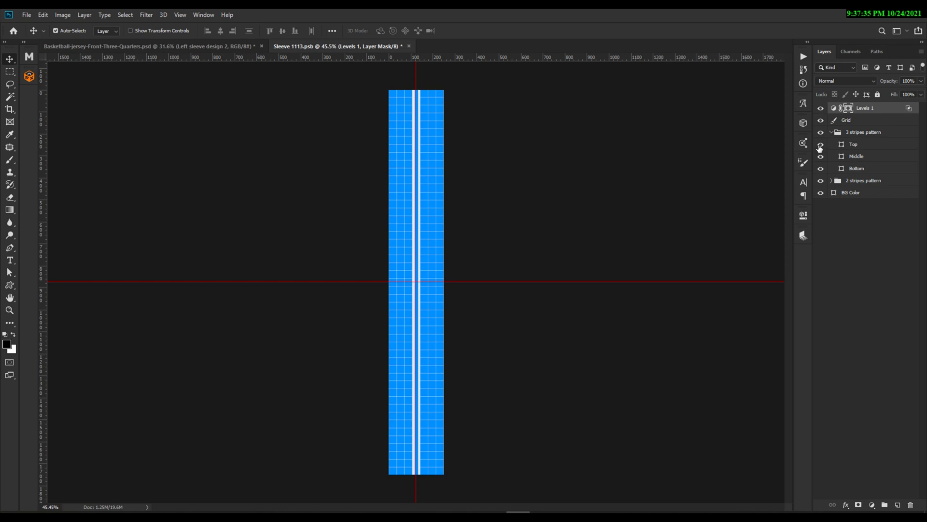
click(822, 121)
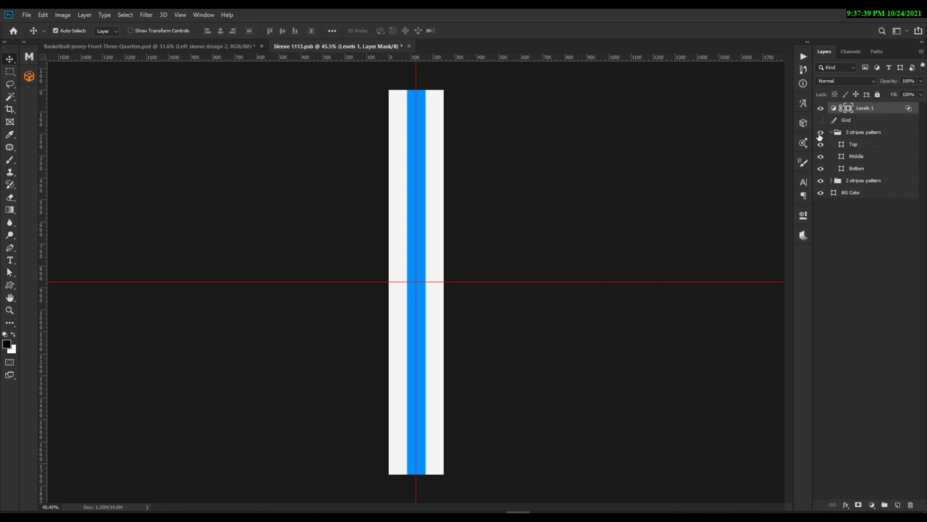
click(820, 144)
click(821, 144)
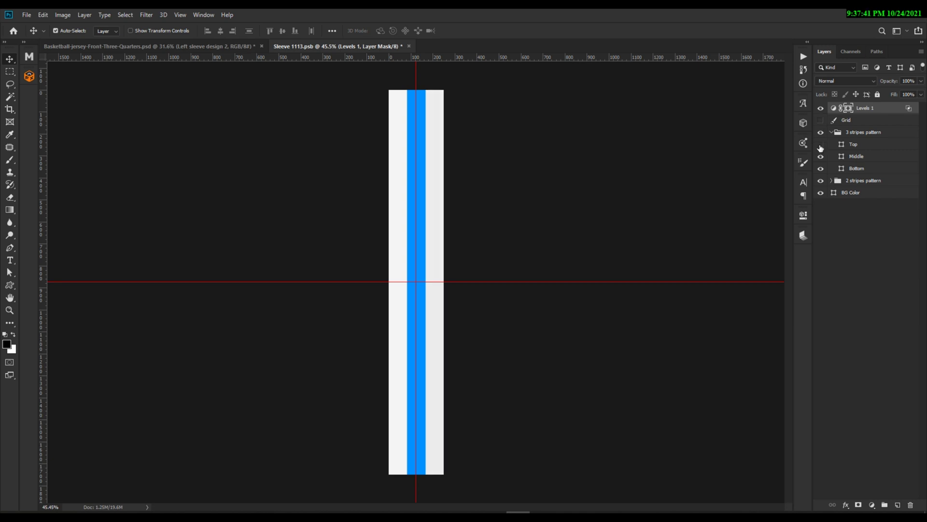
click(821, 144)
click(821, 132)
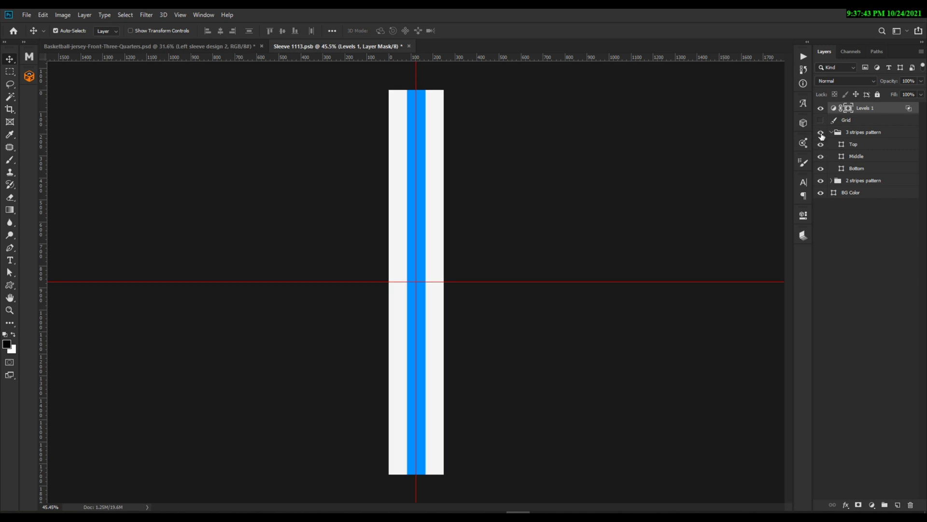
- Toggle the Levels 1 adjustment and the Bottom and Middle stripe layers to inspect them
click(887, 111)
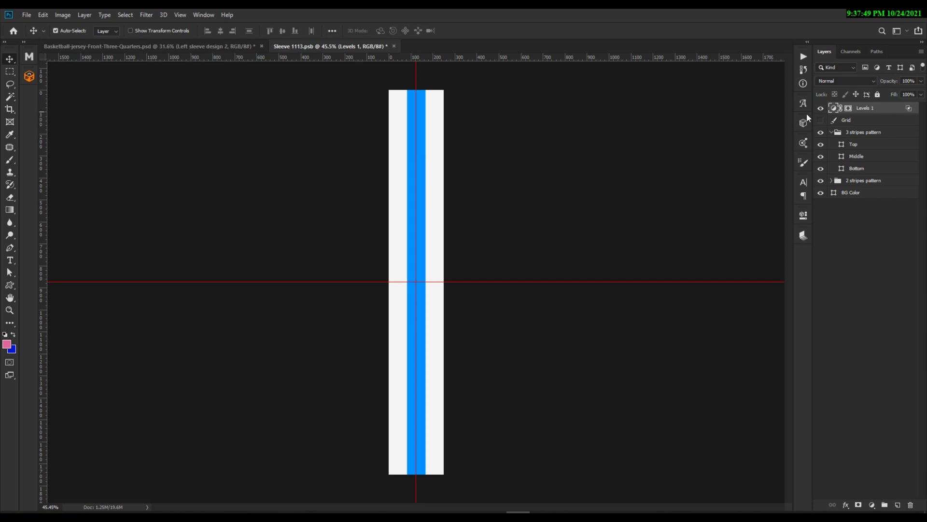
click(820, 109)
click(821, 169)
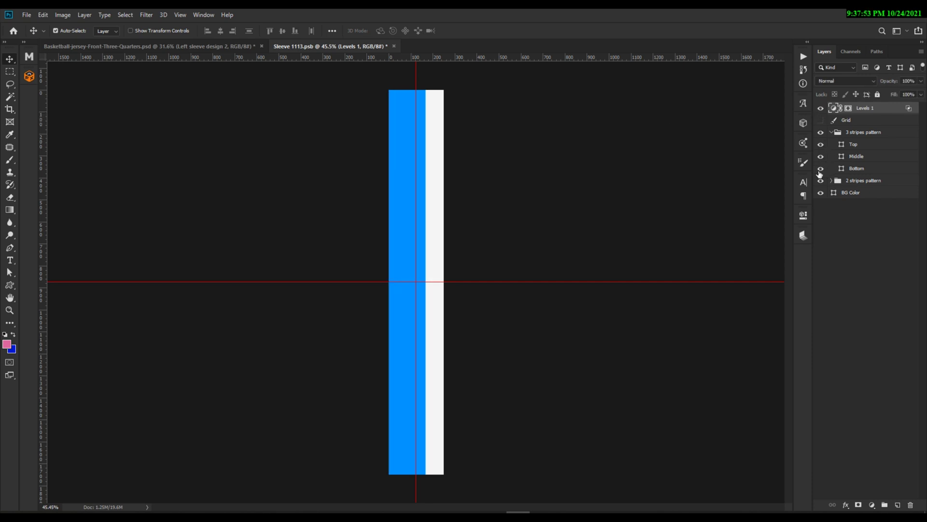
click(821, 169)
click(821, 156)
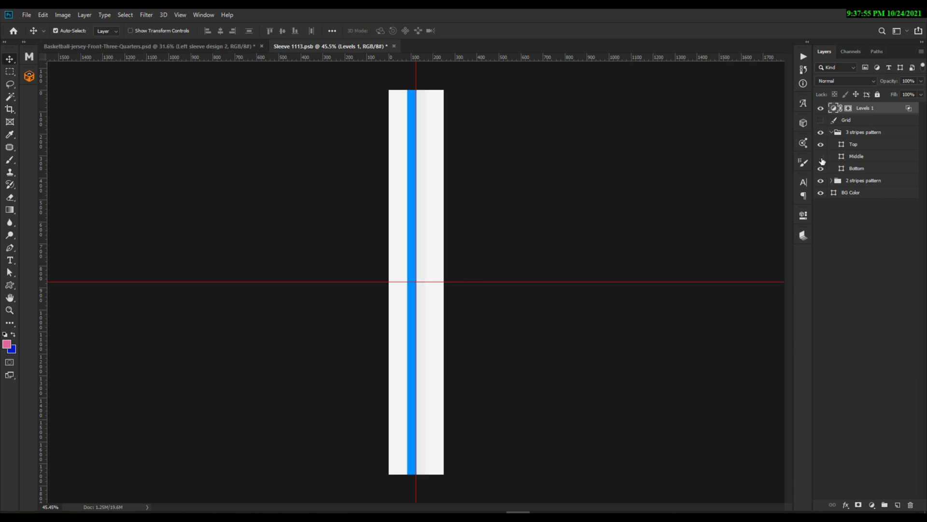
click(822, 158)
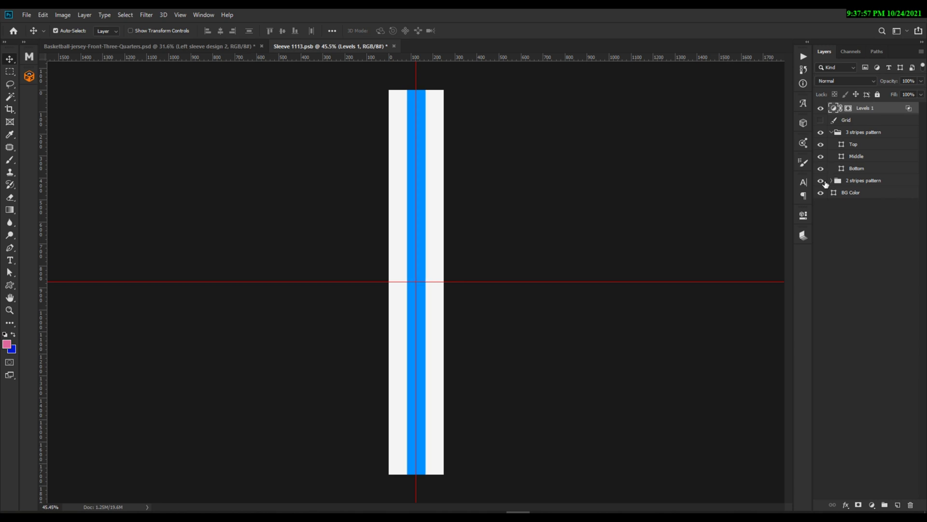
- Compare the 2 stripes and 3 stripes patterns, keeping the 3 stripes pattern visible
click(830, 182)
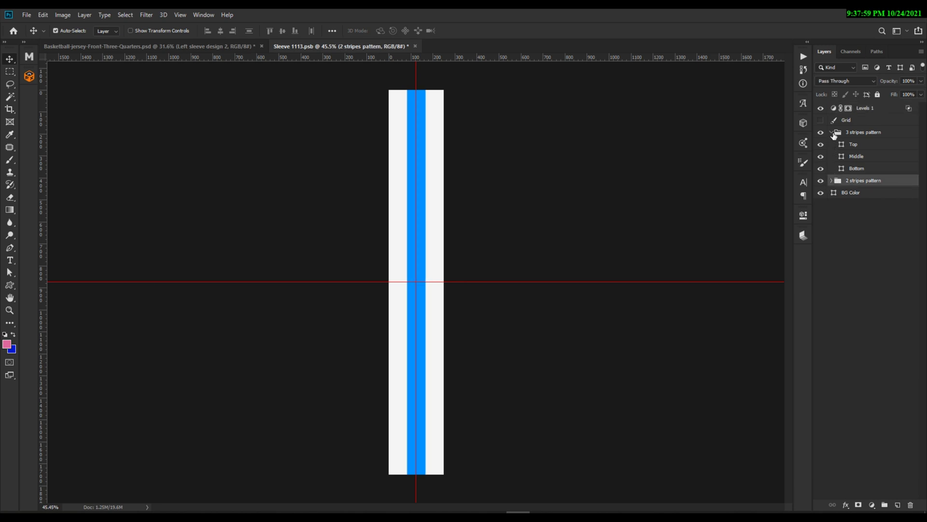
click(832, 132)
click(821, 144)
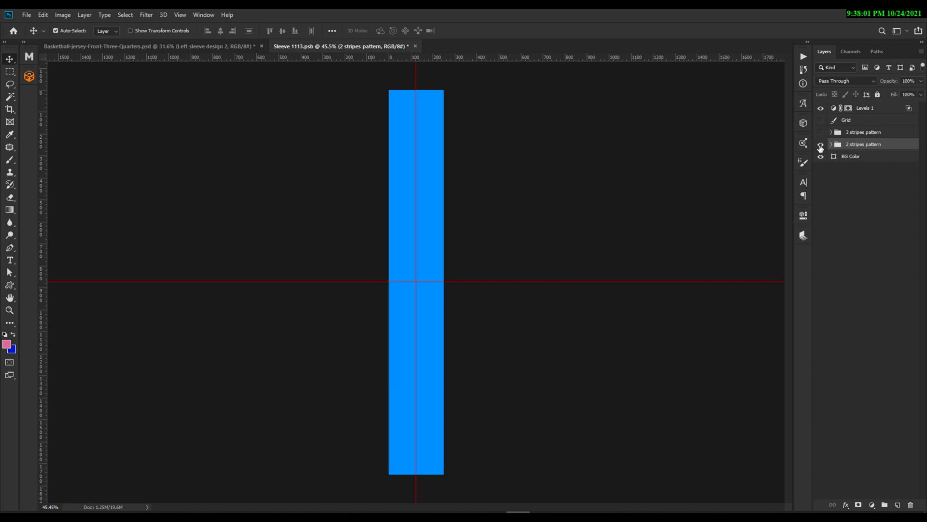
click(821, 145)
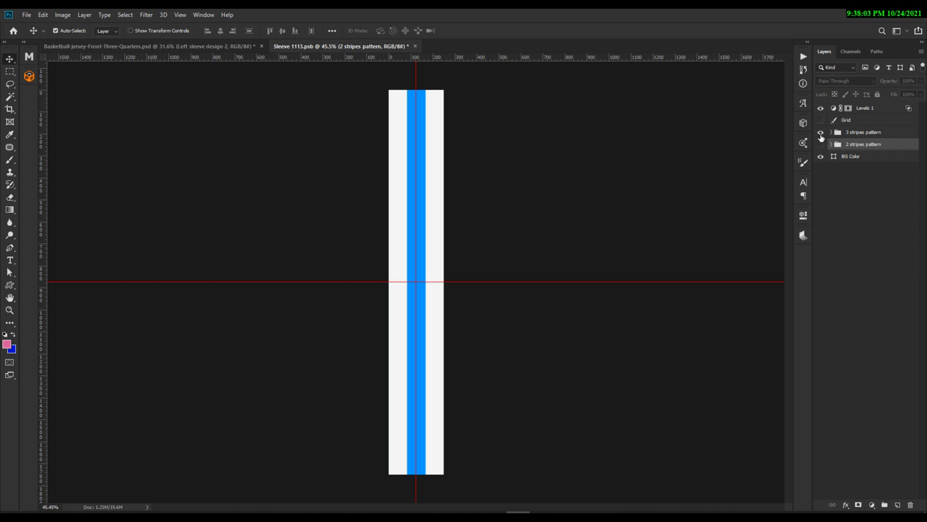
click(832, 132)
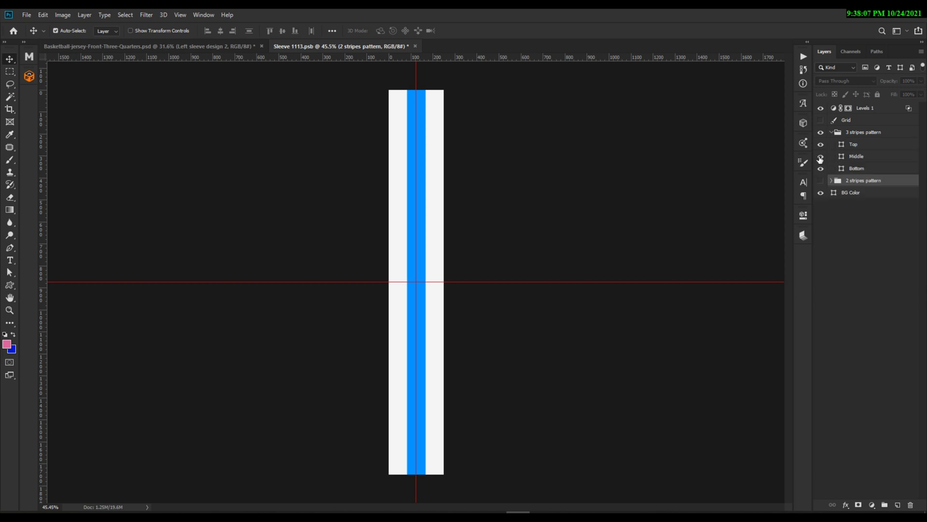
click(821, 157)
click(820, 145)
click(820, 169)
- Set the Middle sleeve stripe colour to #333333 and close the sleeve design
double_click(842, 157)
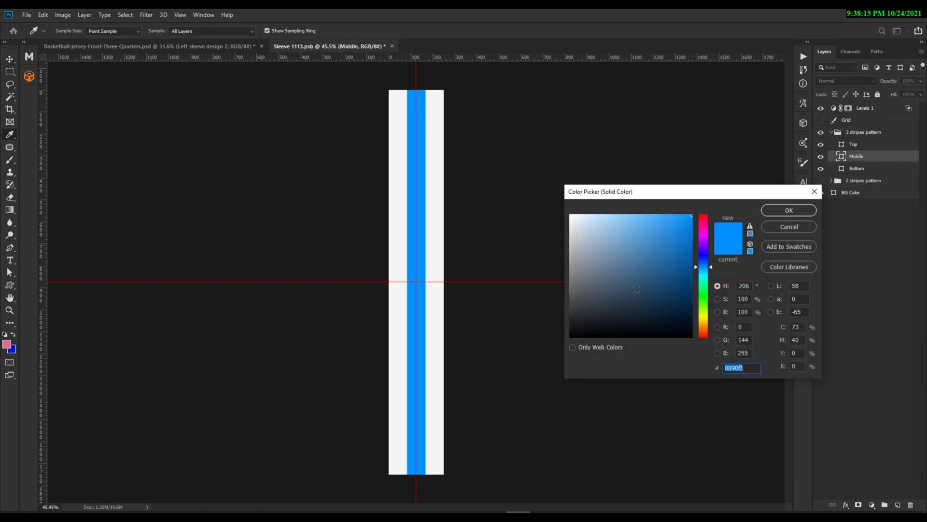
drag(706, 223, 706, 215)
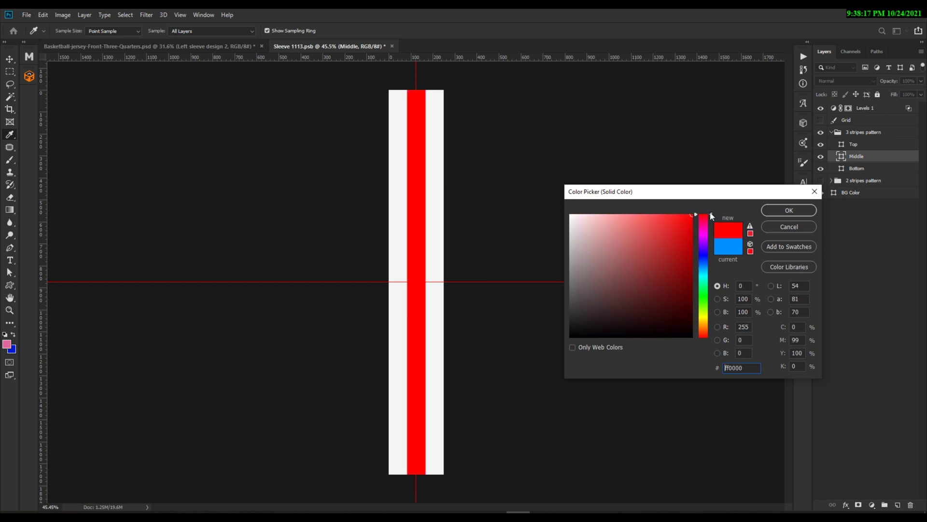
drag(599, 306, 547, 340)
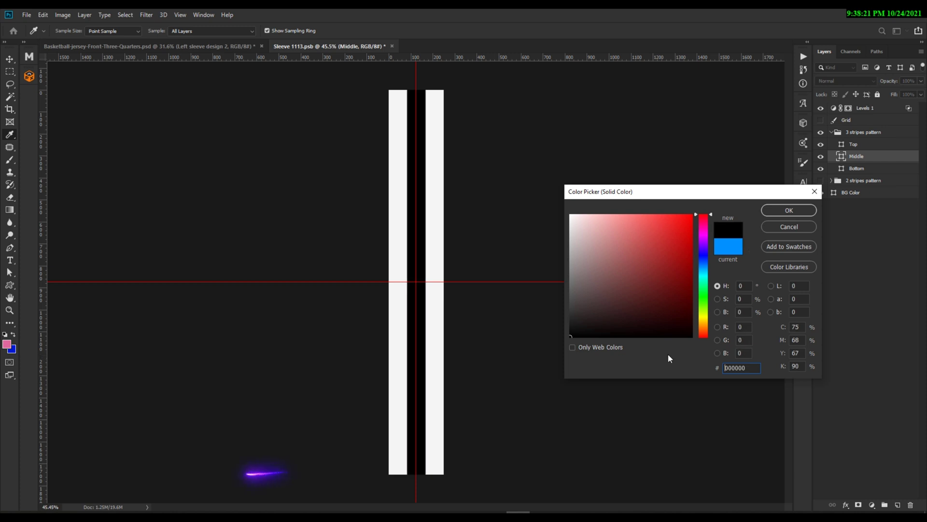
key(ctrl+a)
text(333333)
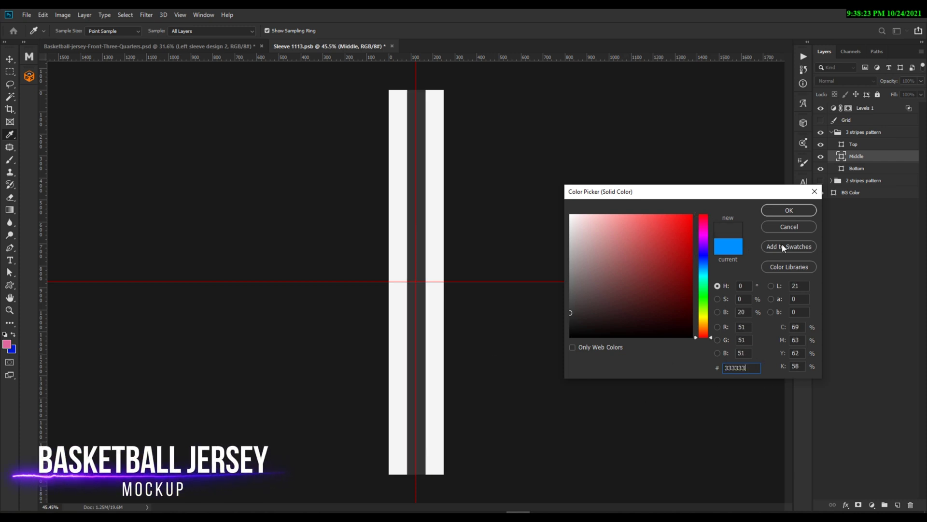
click(783, 209)
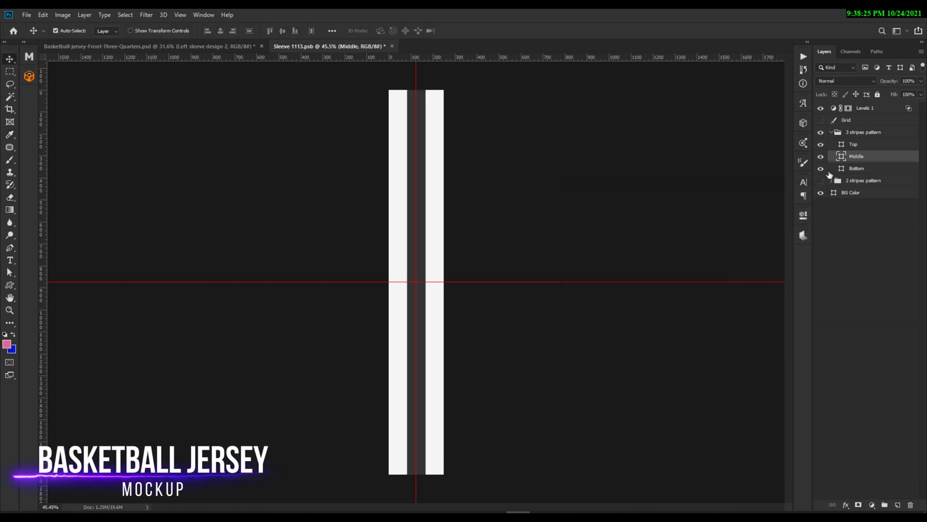
click(391, 46)
click(418, 198)
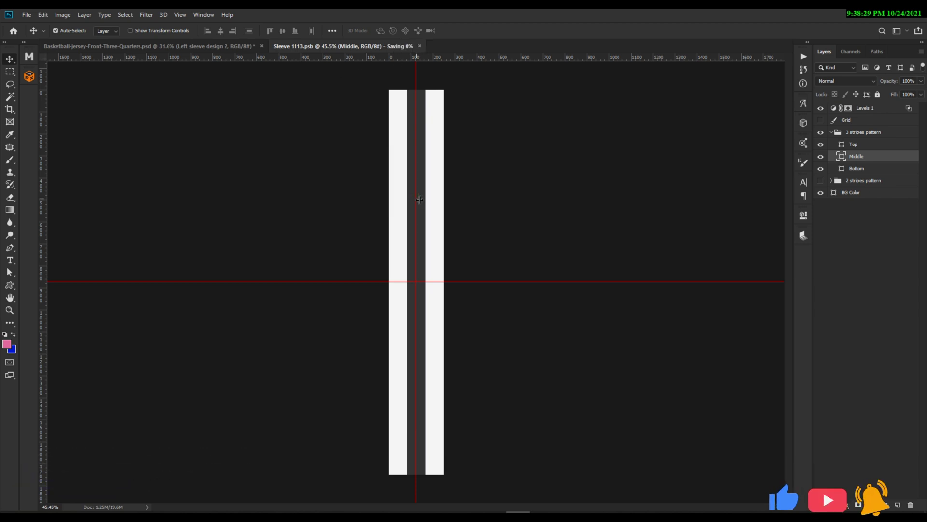
scroll(624, 309, down, 1)
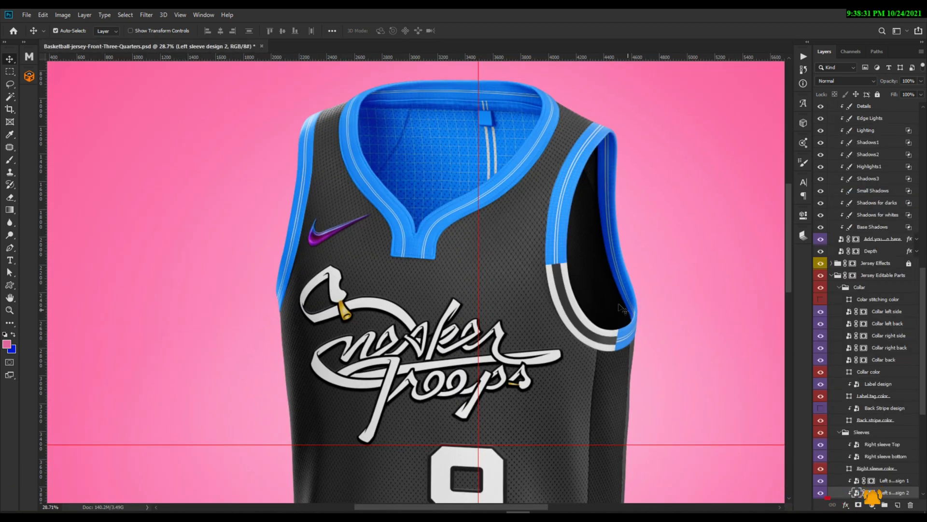
scroll(604, 283, up, 1)
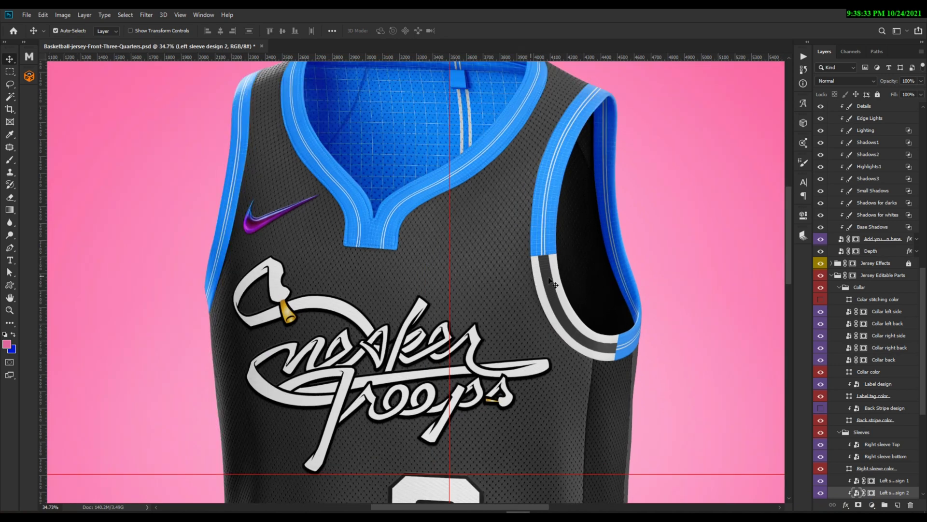
click(389, 230)
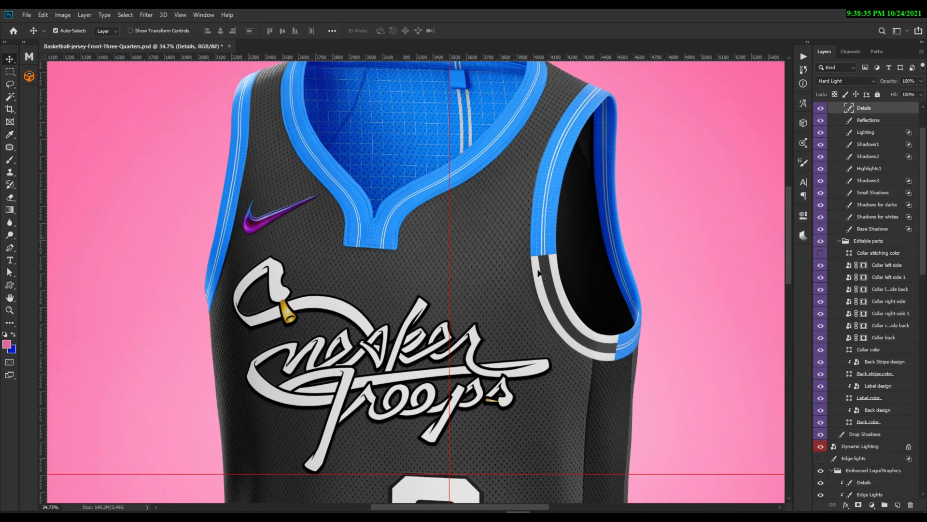
scroll(897, 189, up, 1)
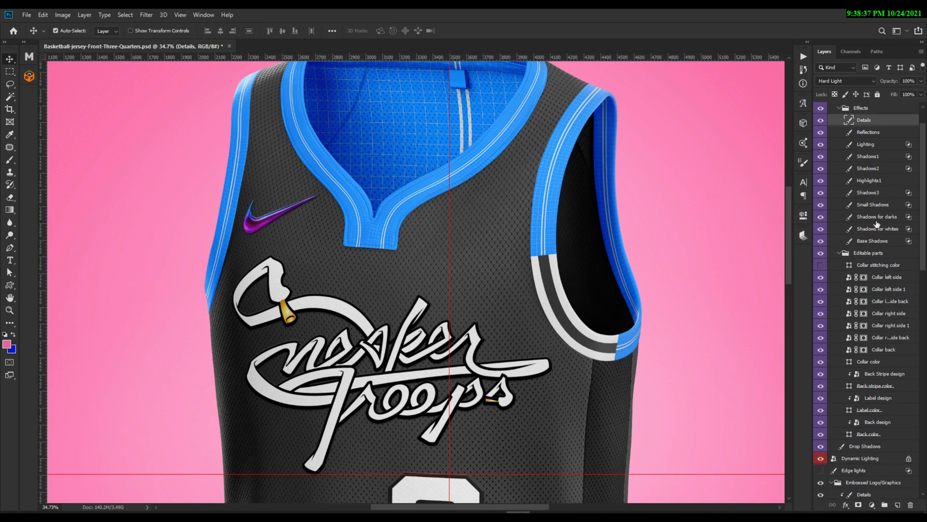
scroll(855, 222, up, 1)
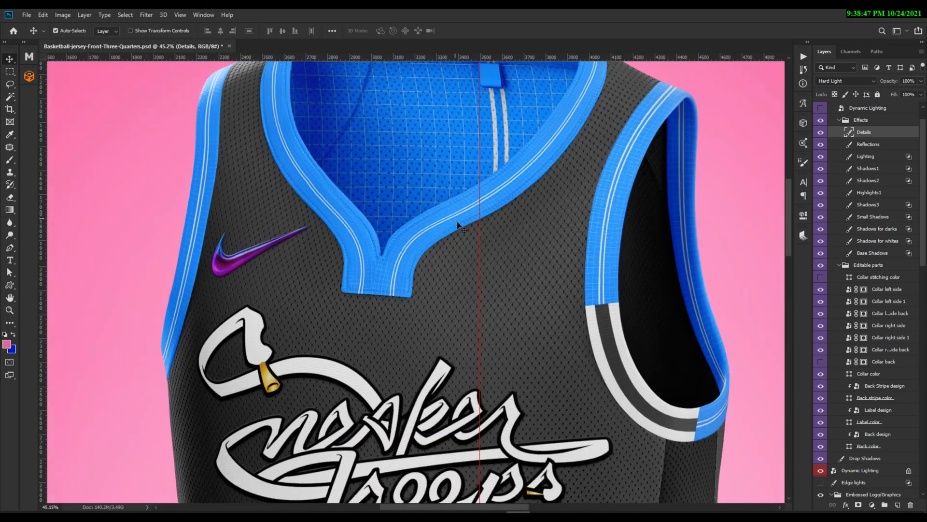
scroll(748, 306, down, 1)
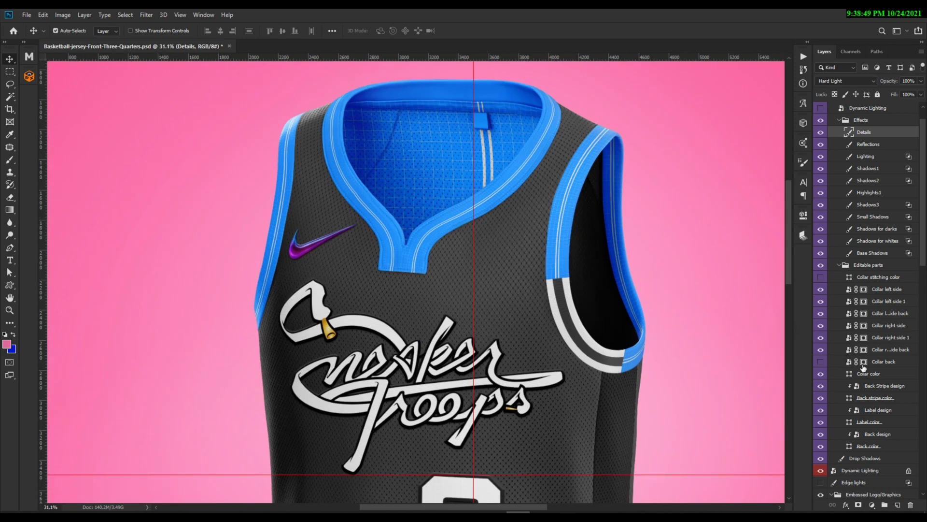
- Open the Collar back pattern, hide the Grid and 2 stripes layers, and show 3 stripes
double_click(850, 362)
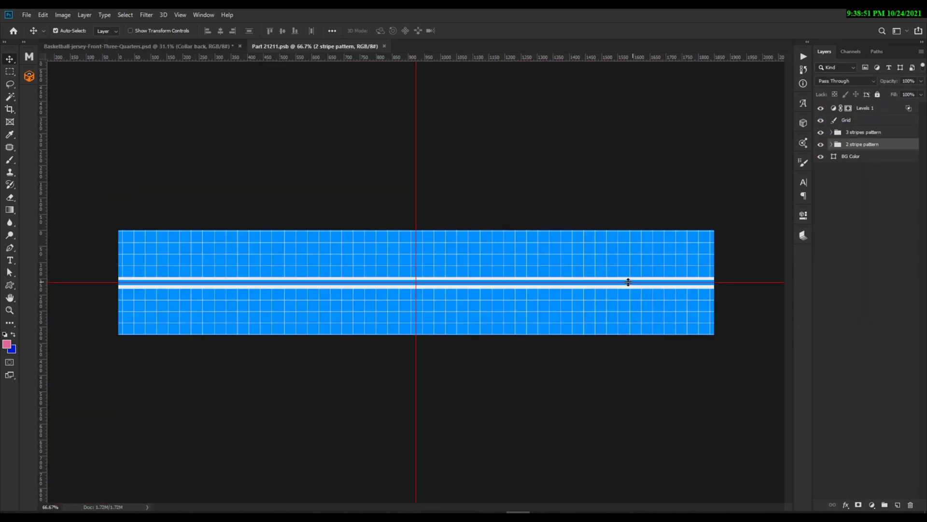
click(565, 260)
click(821, 133)
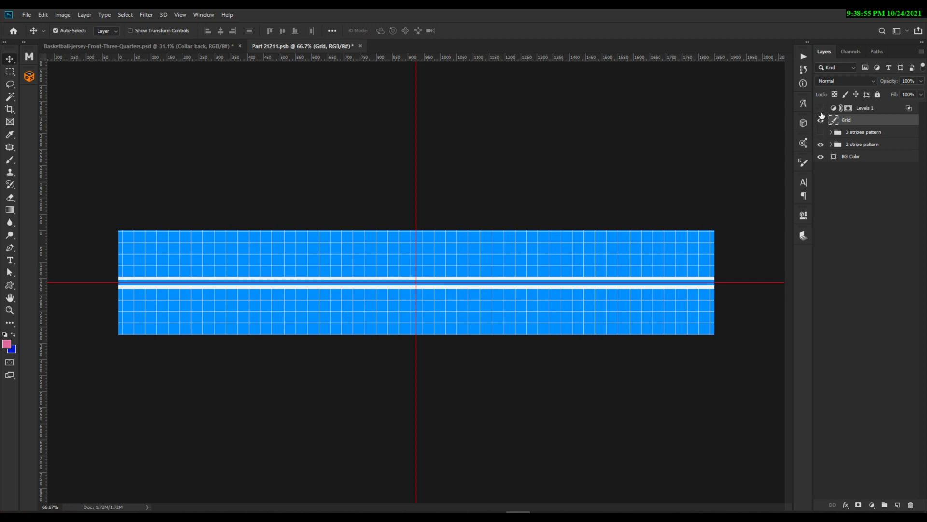
click(820, 121)
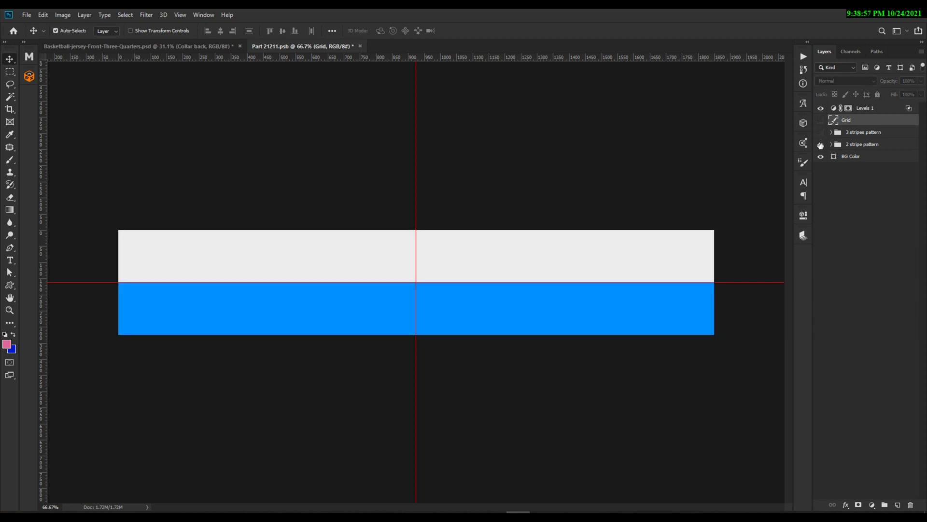
click(821, 145)
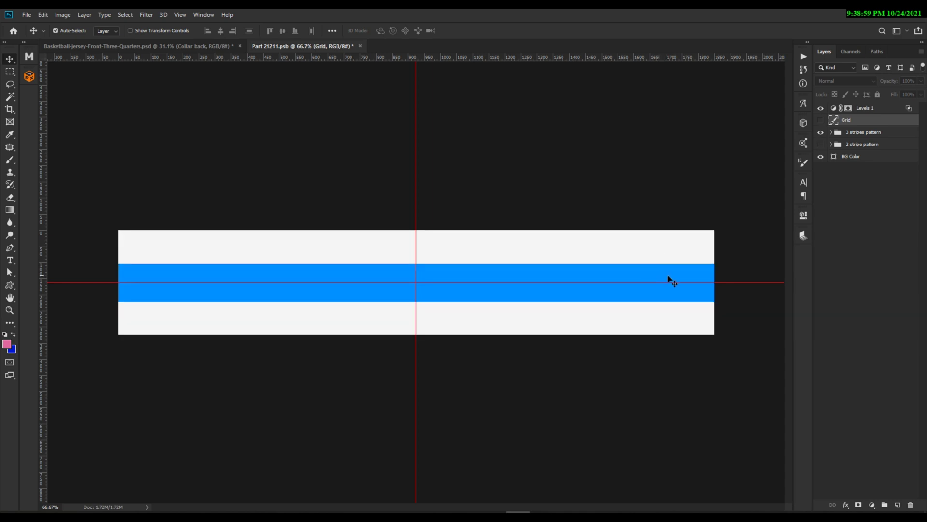
click(671, 281)
- Set the collar pattern's Middle stripe to #333333, then close and save the .psb file
double_click(842, 156)
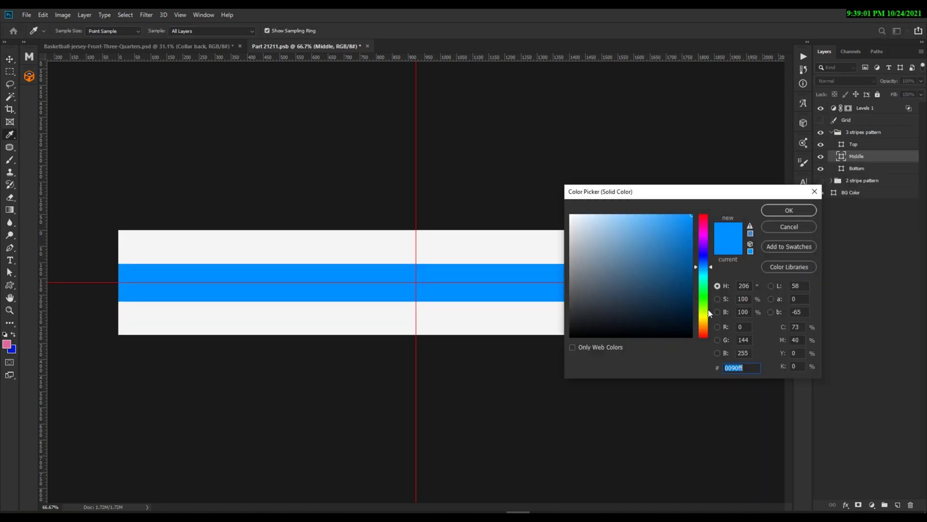
text(333333)
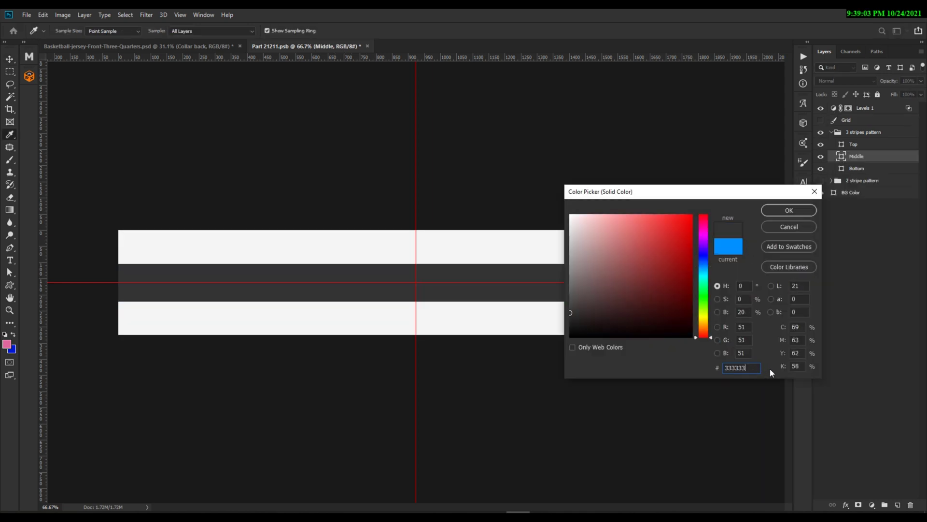
click(791, 210)
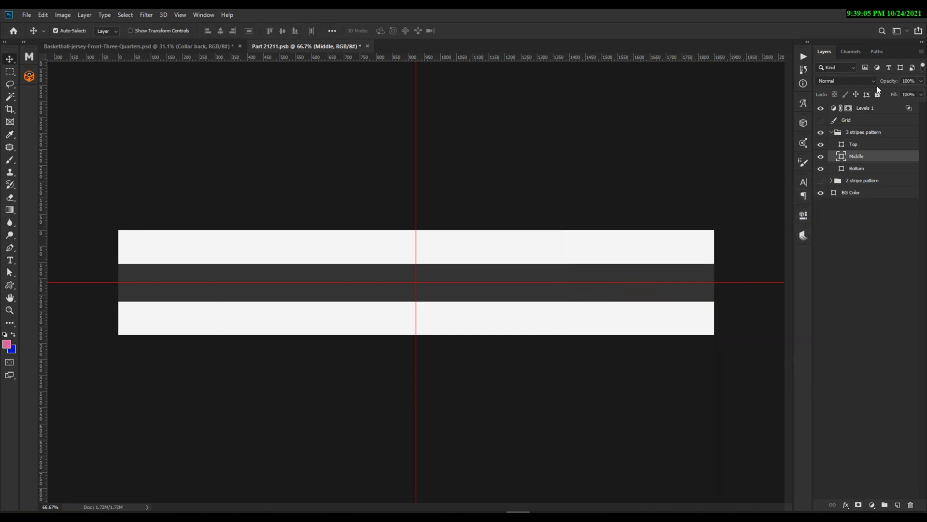
click(368, 46)
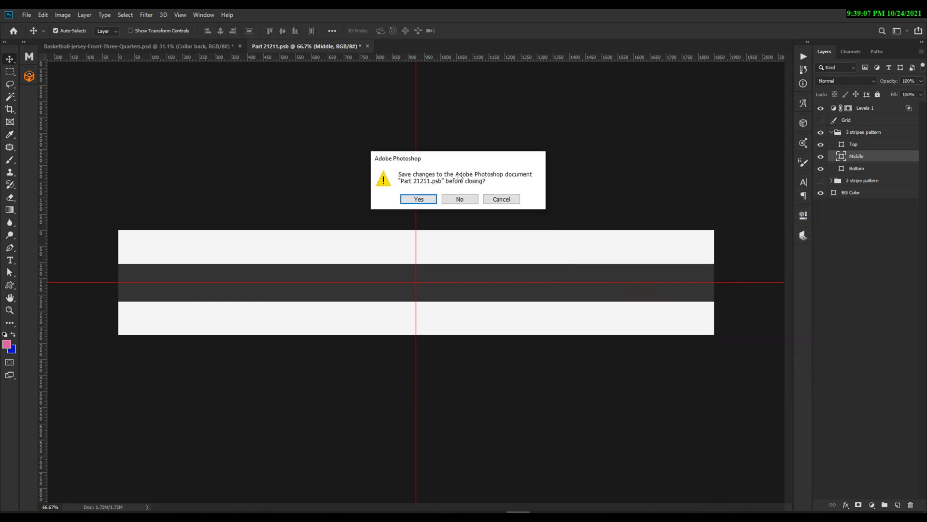
click(421, 200)
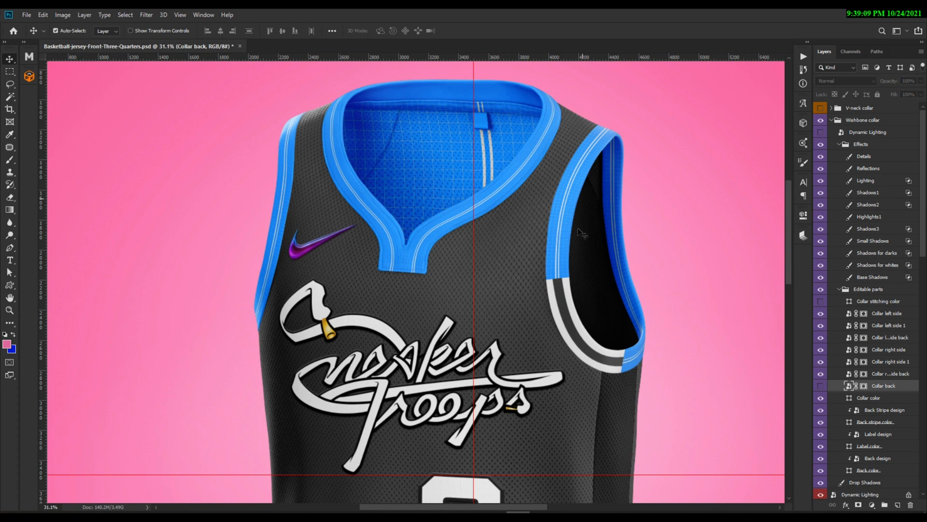
- Collapse the collar groups and toggle Effects and Editable parts visibility to compare the wishbone collar
scroll(548, 217, down, 1)
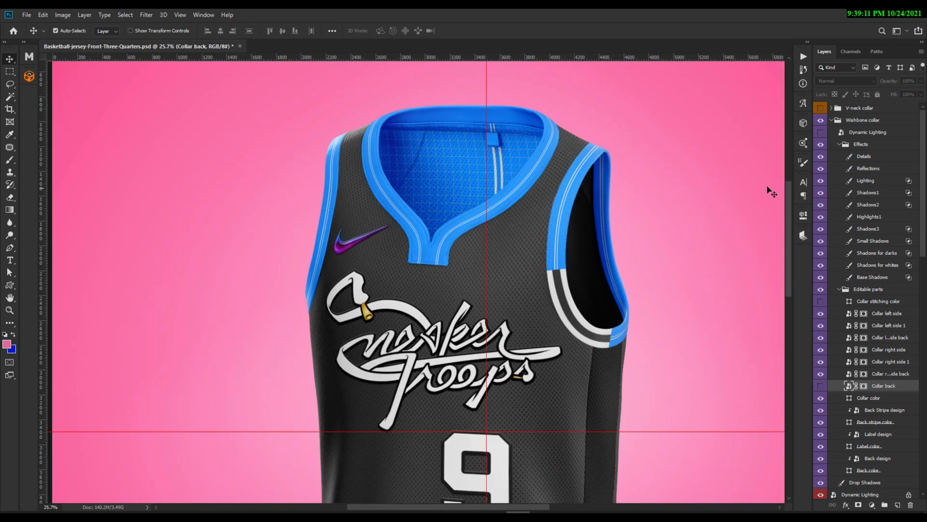
click(839, 144)
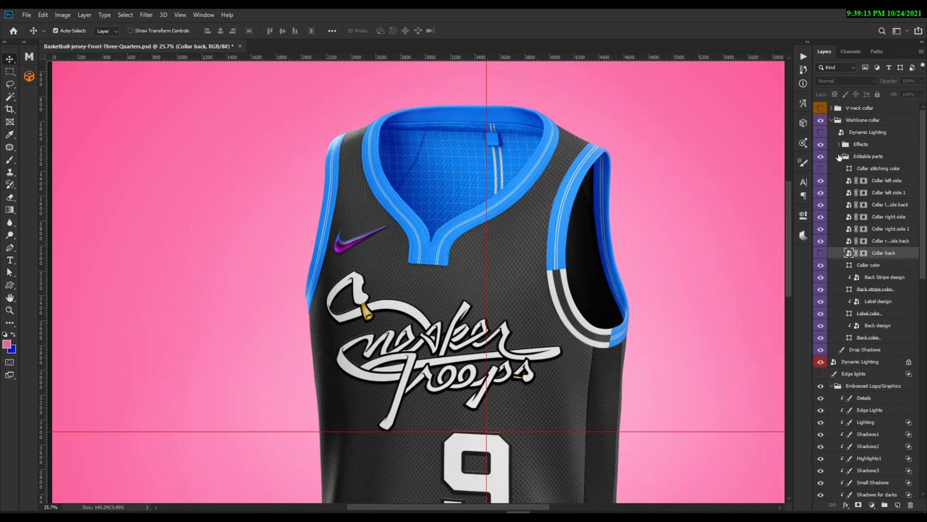
click(839, 157)
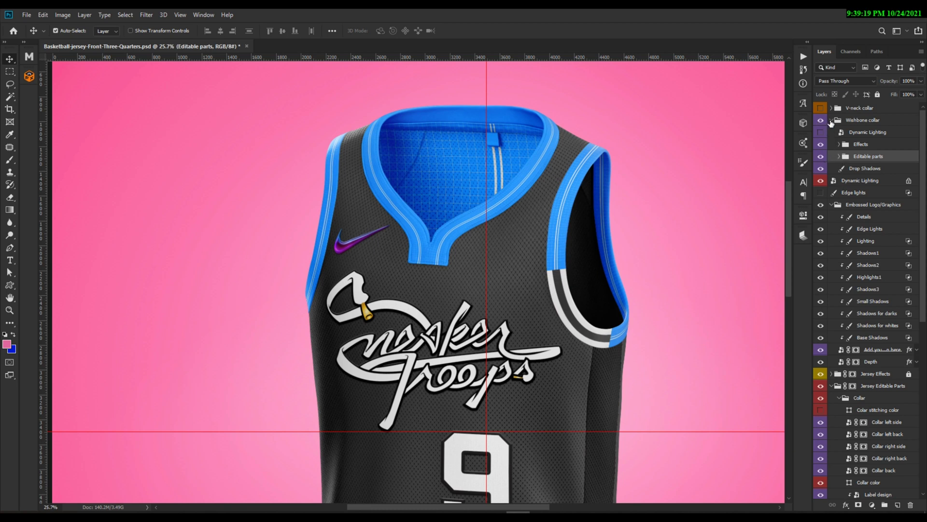
click(832, 121)
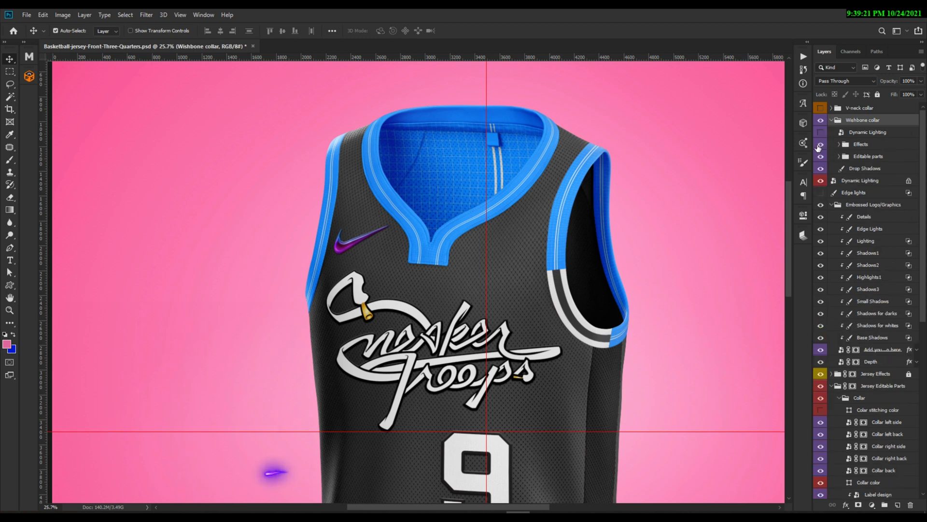
click(818, 148)
click(819, 147)
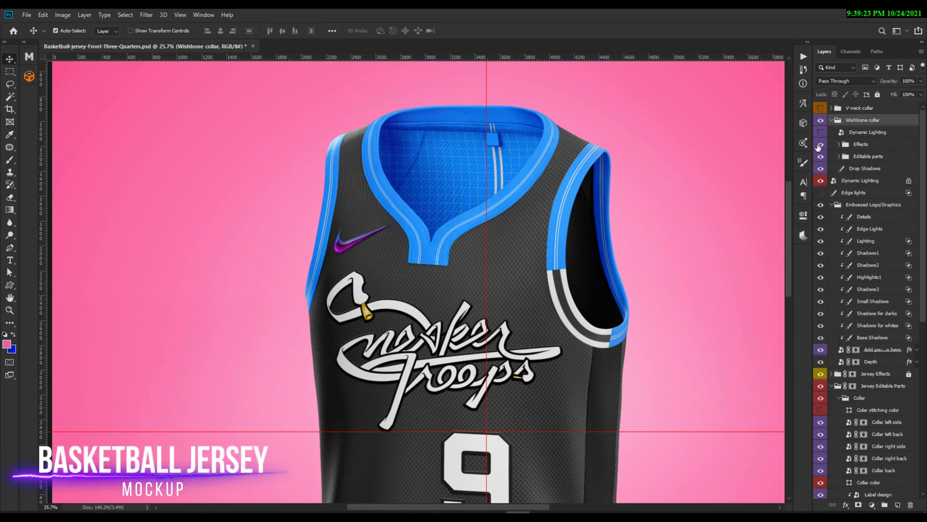
click(820, 145)
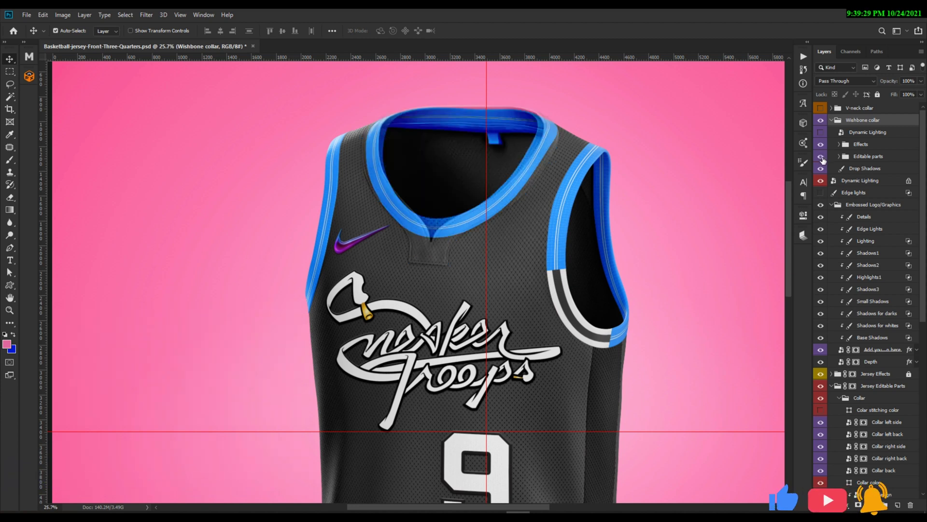
click(821, 157)
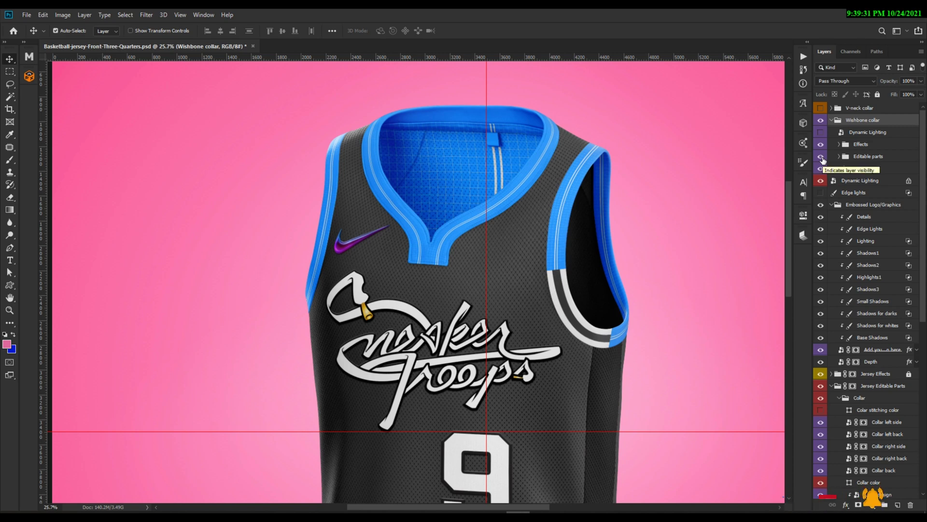
click(821, 156)
click(821, 156)
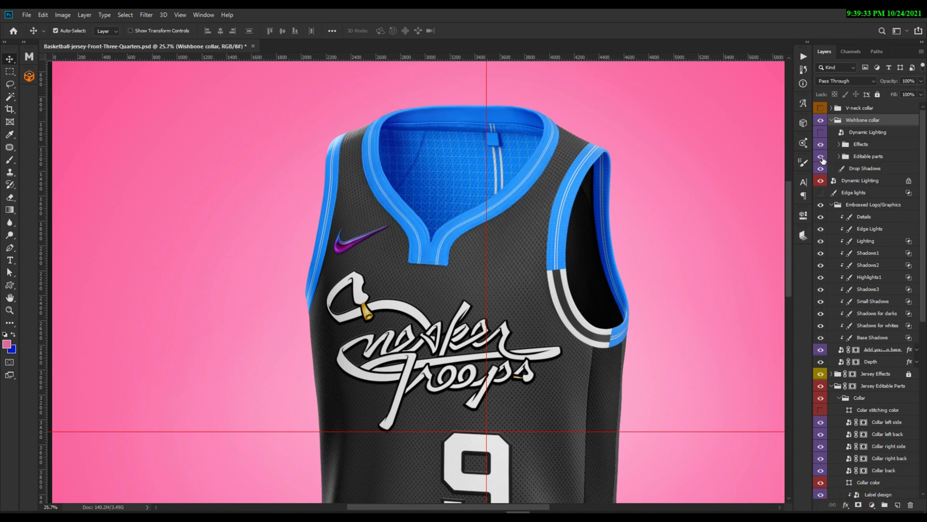
- Lock the collar's Effects group with Lock All and collapse it
scroll(502, 207, up, 2)
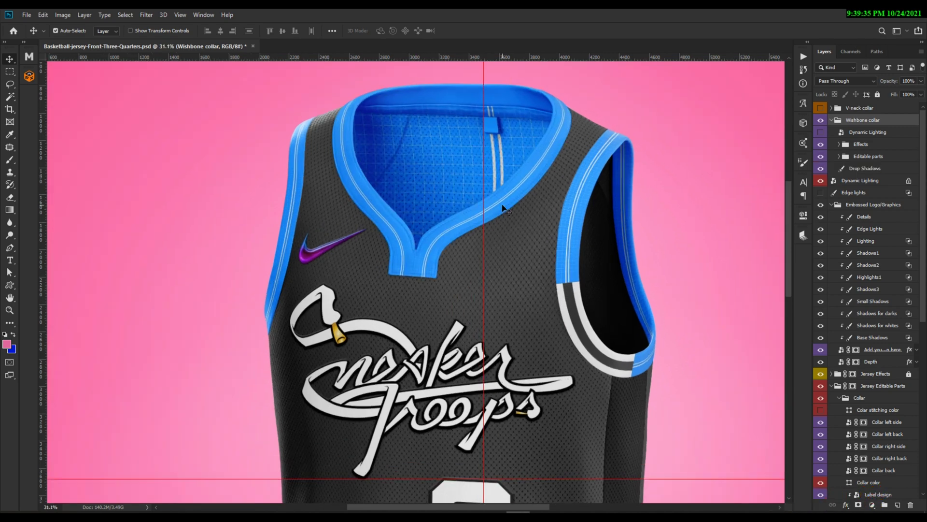
scroll(508, 209, up, 1)
click(510, 207)
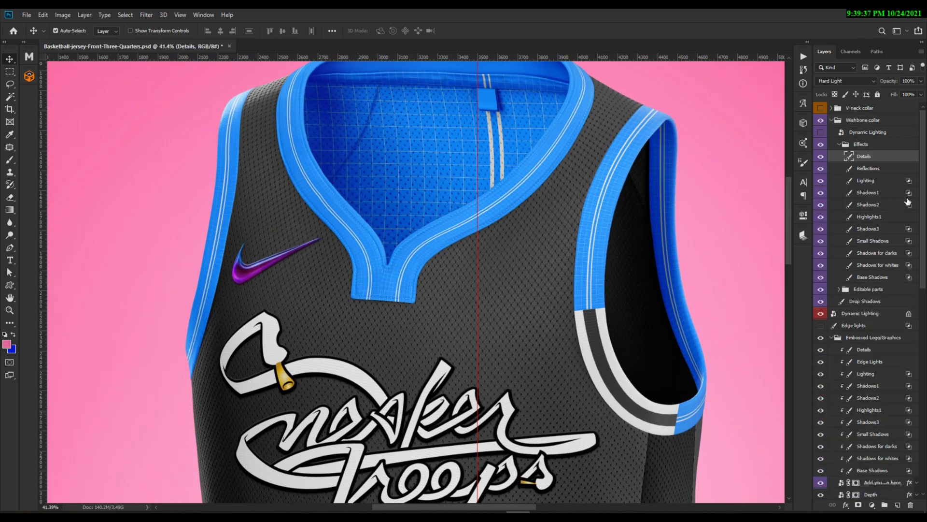
click(876, 146)
click(877, 95)
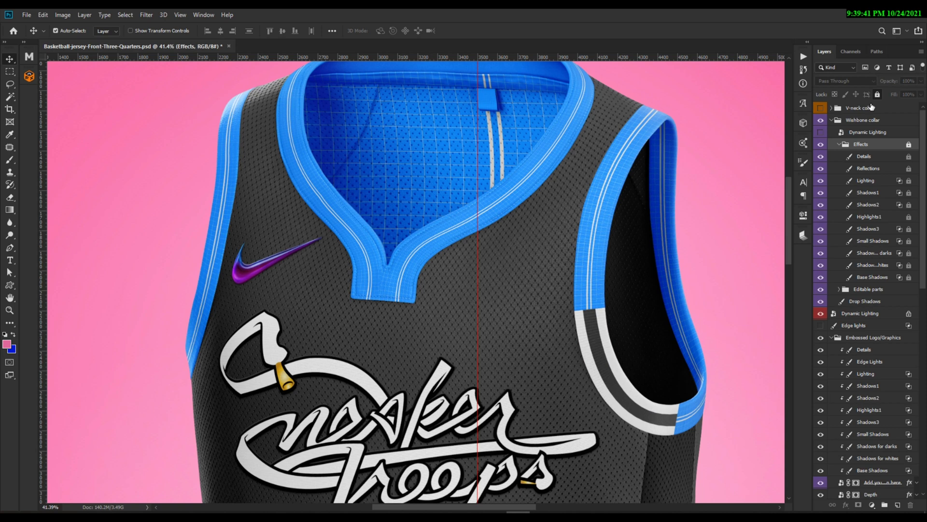
click(840, 144)
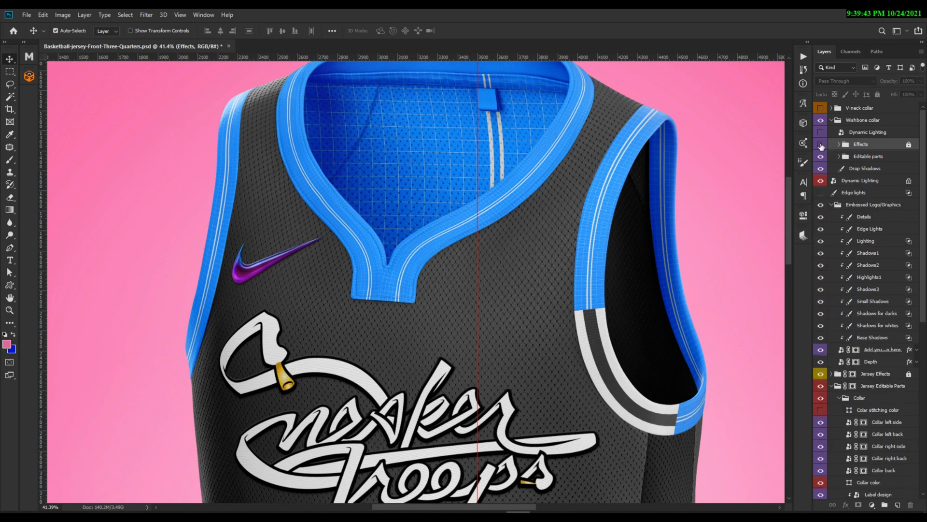
click(821, 145)
- Expand Editable parts, make the Collar back band visible, and select that layer
click(840, 157)
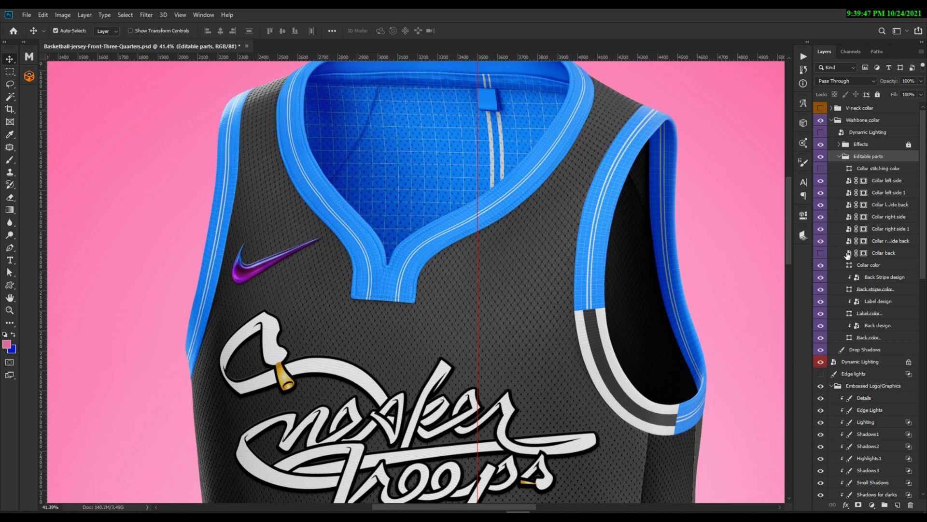
click(820, 253)
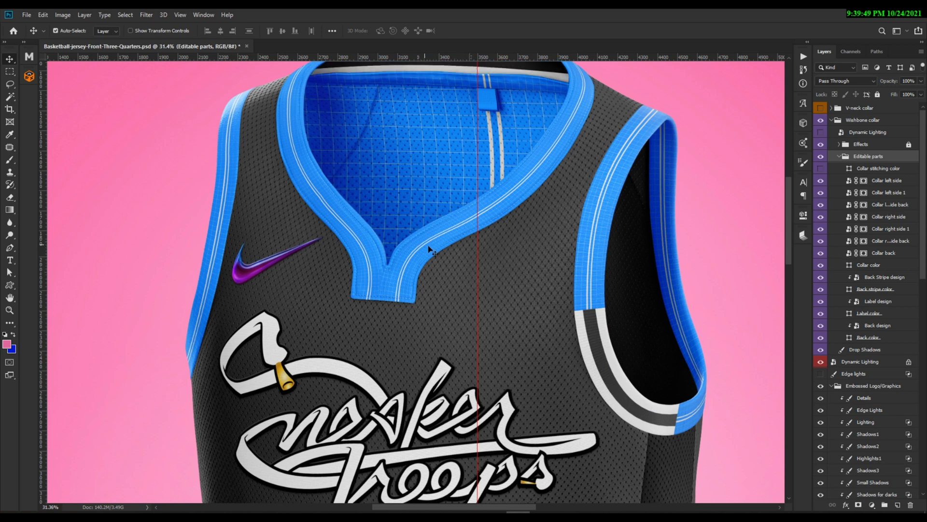
alt+scroll(415, 236, down, 1)
alt+scroll(435, 227, down, 1)
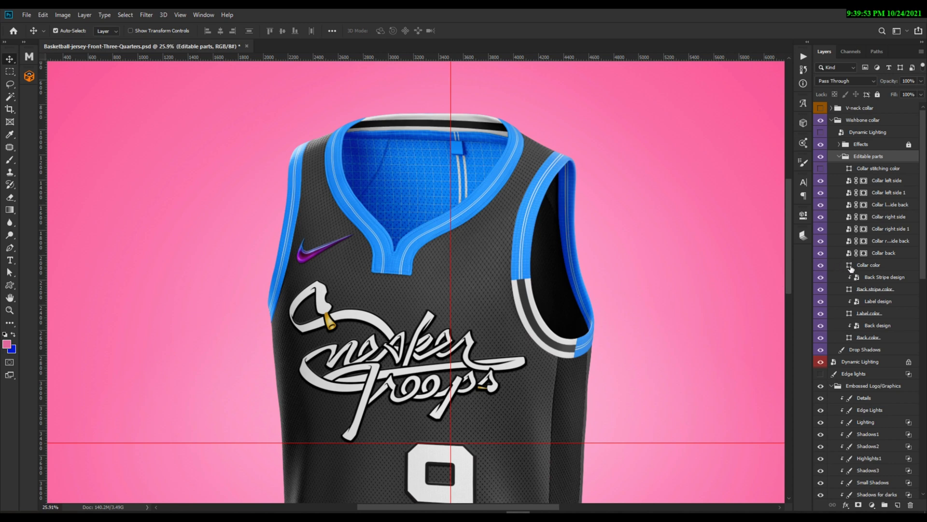
click(875, 256)
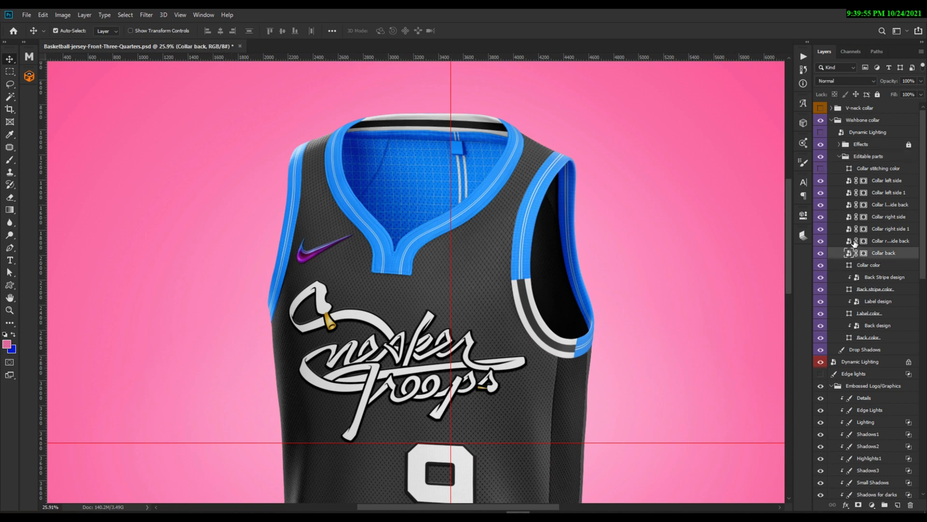
- In the right back collar side's stripe pattern, hide the grid and show only the three-stripe pattern
double_click(855, 241)
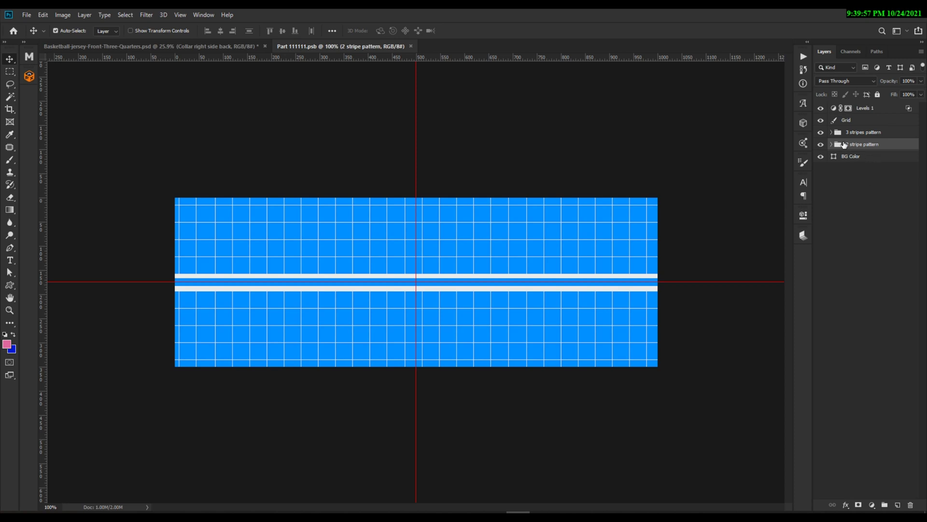
click(821, 132)
click(820, 120)
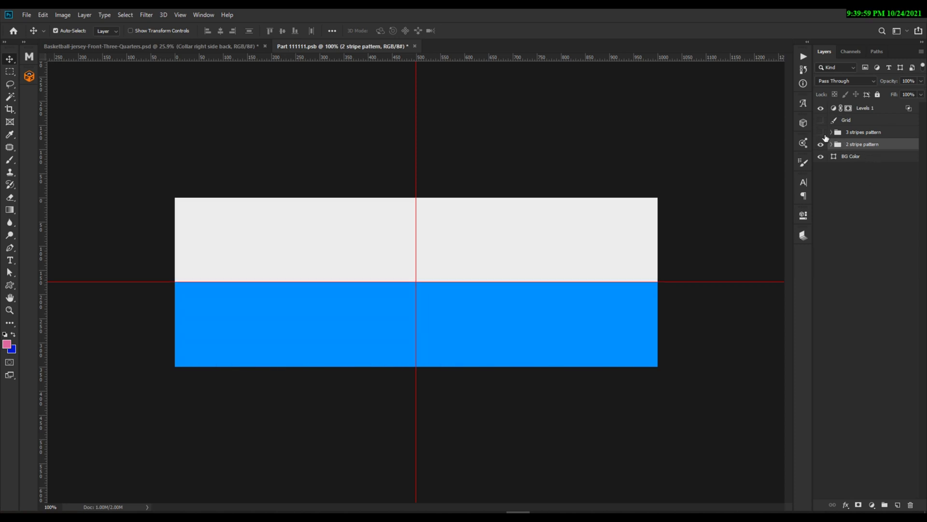
click(832, 144)
click(821, 133)
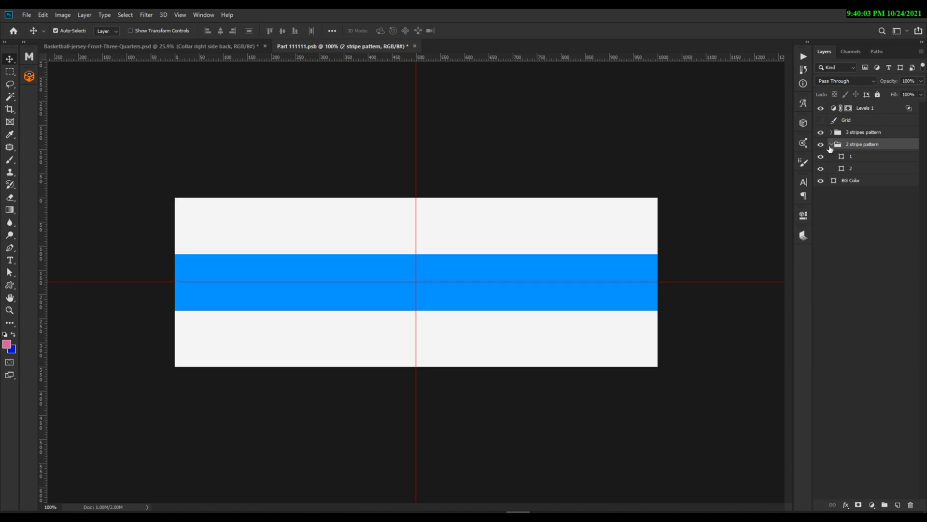
click(831, 144)
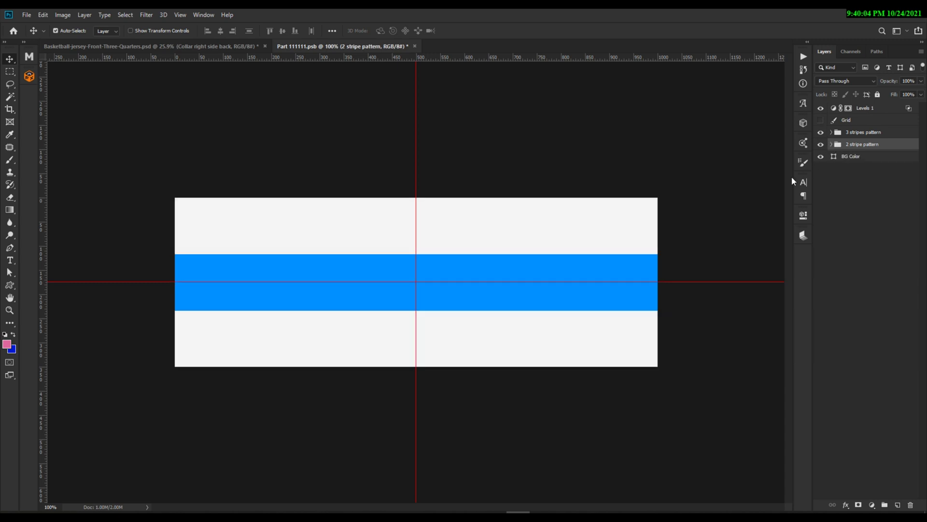
click(820, 144)
- Set the middle stripe fill to dark gray 333333 and save the pattern back into the jersey
double_click(842, 156)
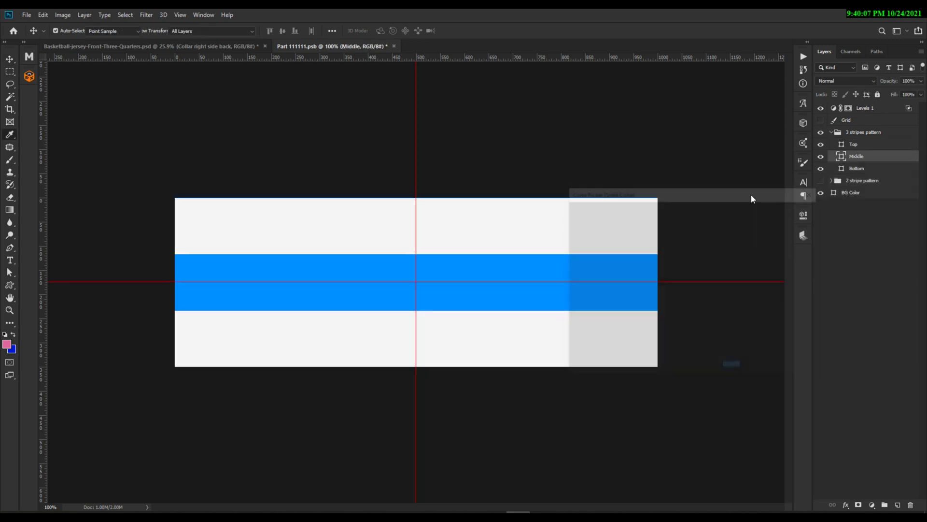
text(000000)
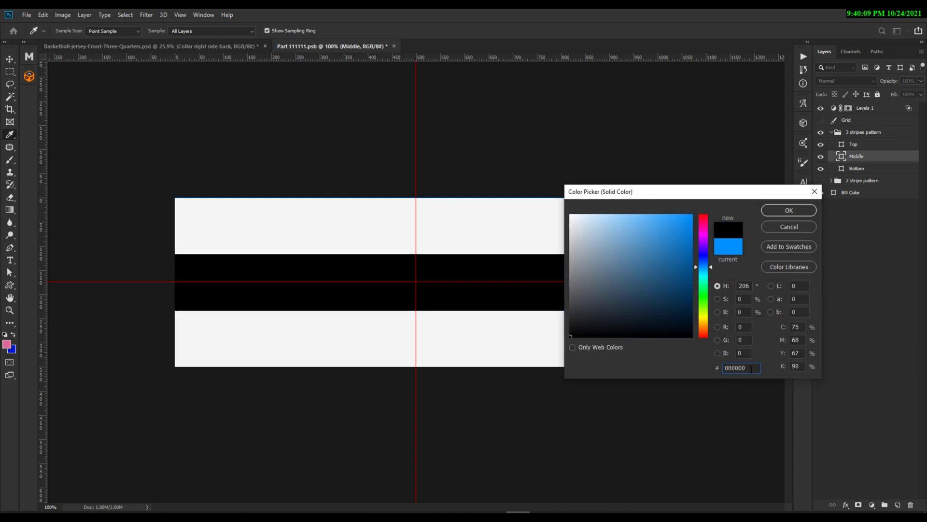
double_click(752, 370)
text(333333)
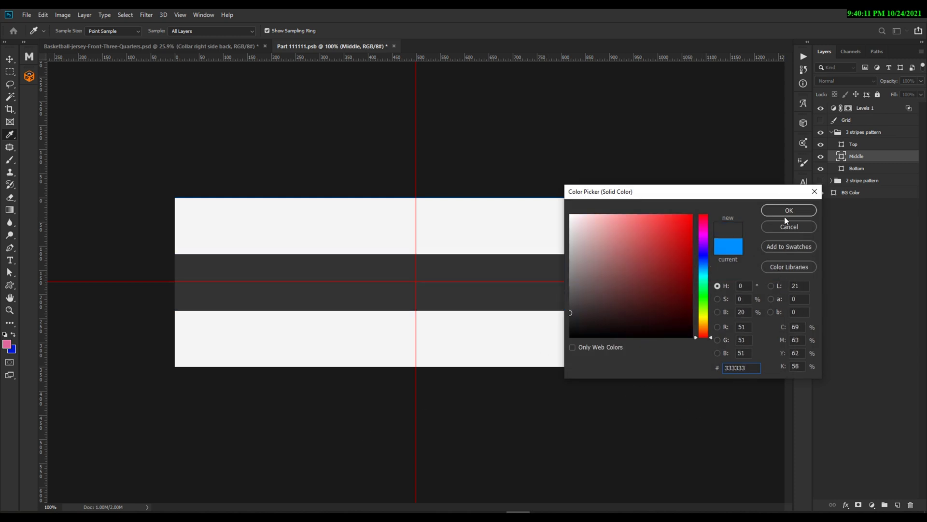
click(785, 213)
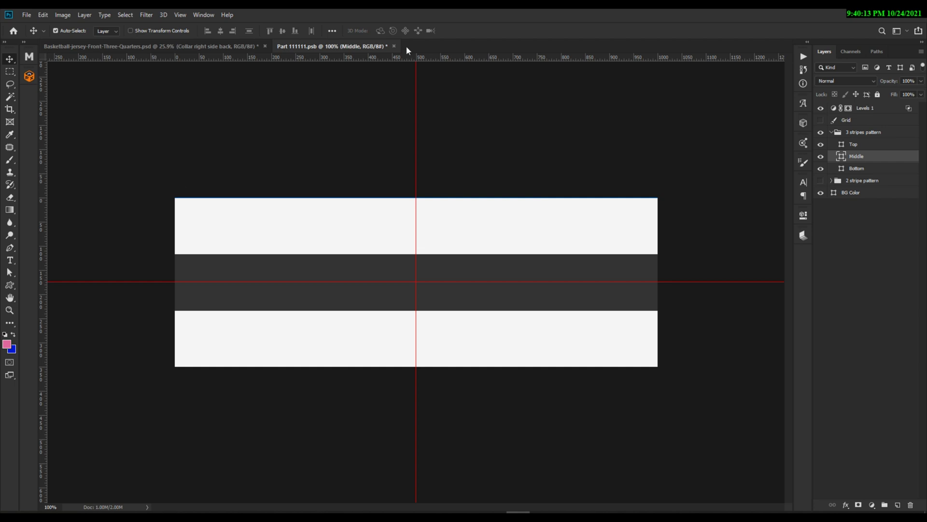
click(393, 46)
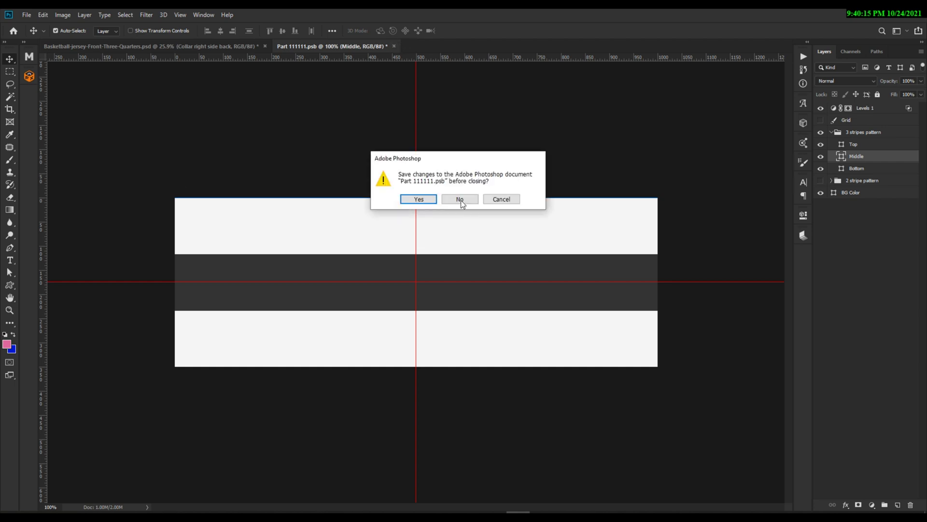
click(432, 200)
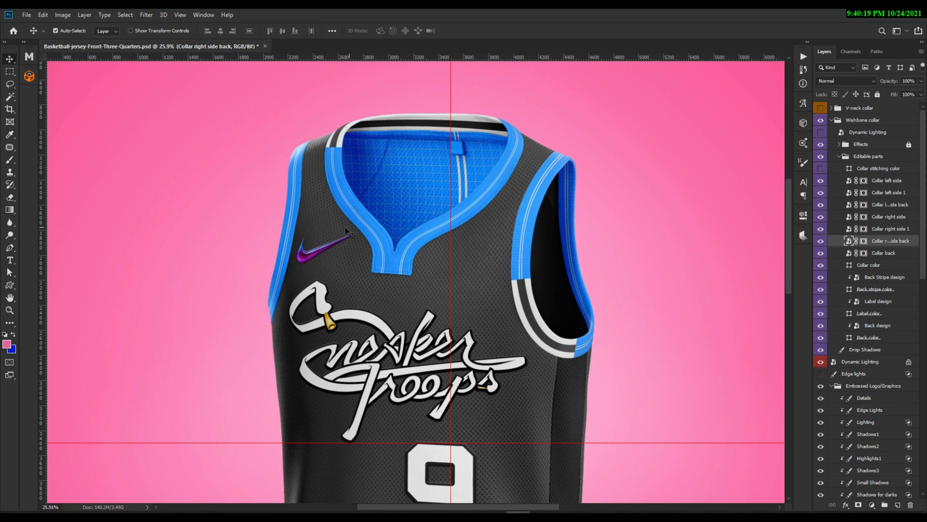
- Give the right sleeve bottom three stripes with a 333333 middle fill, hiding grid and two-stripe pattern, and save
click(306, 220)
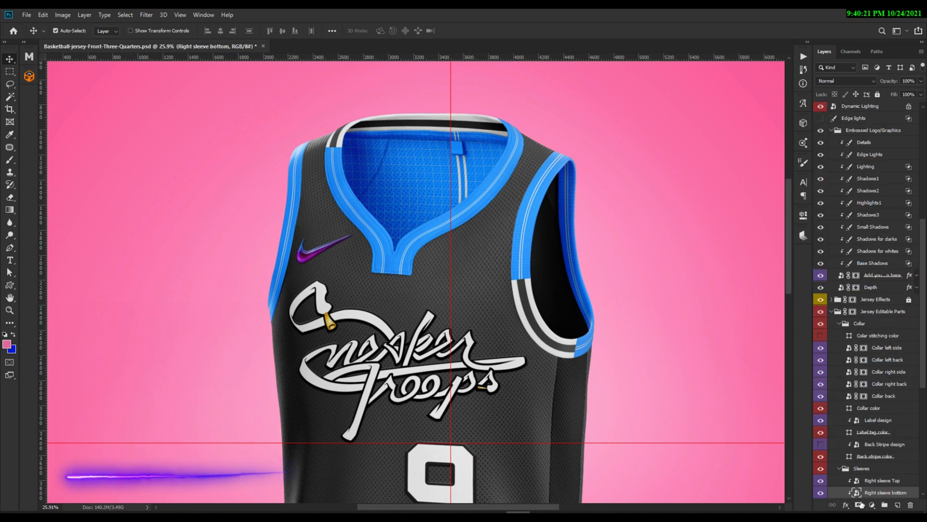
double_click(857, 492)
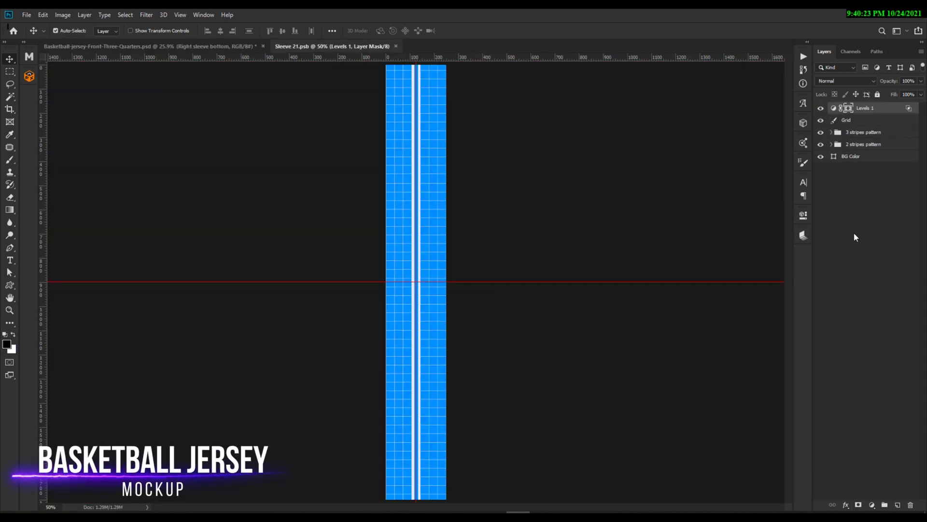
click(821, 144)
click(821, 120)
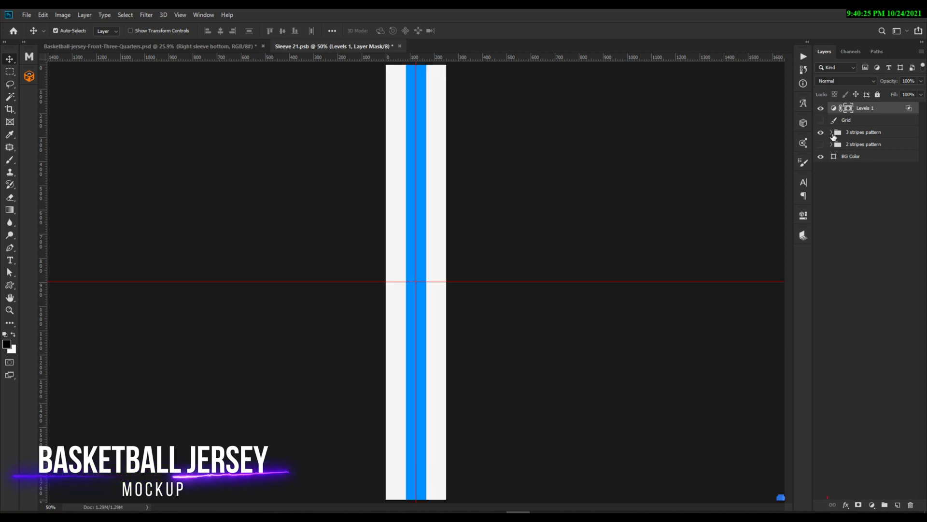
click(831, 132)
double_click(841, 156)
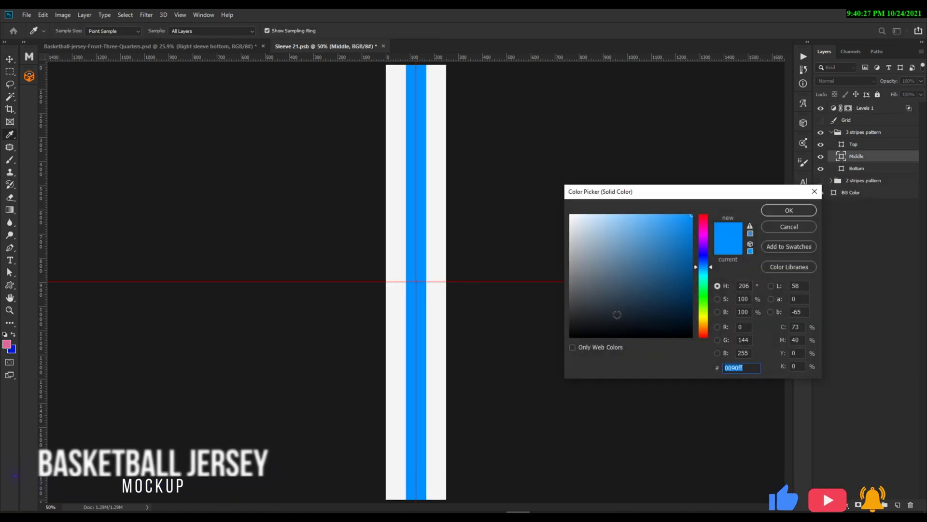
text(000000)
text(333333)
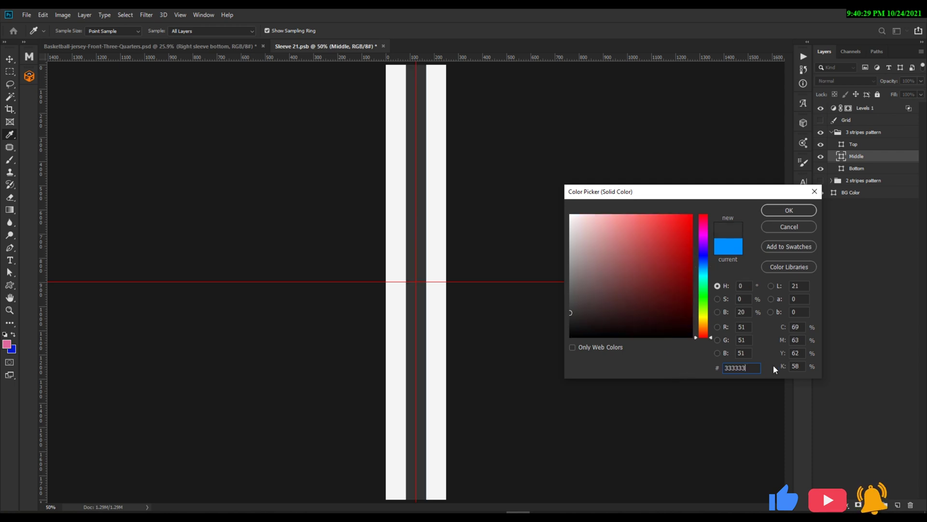
click(788, 210)
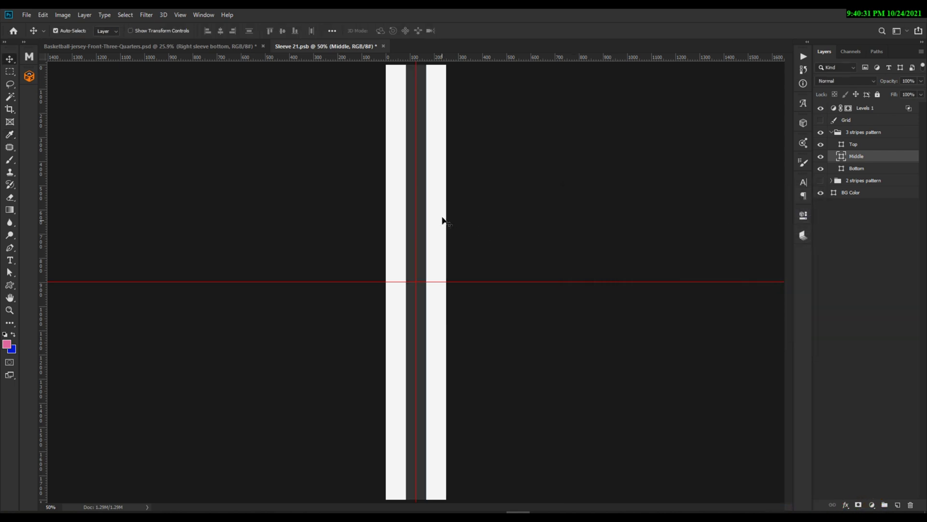
click(383, 46)
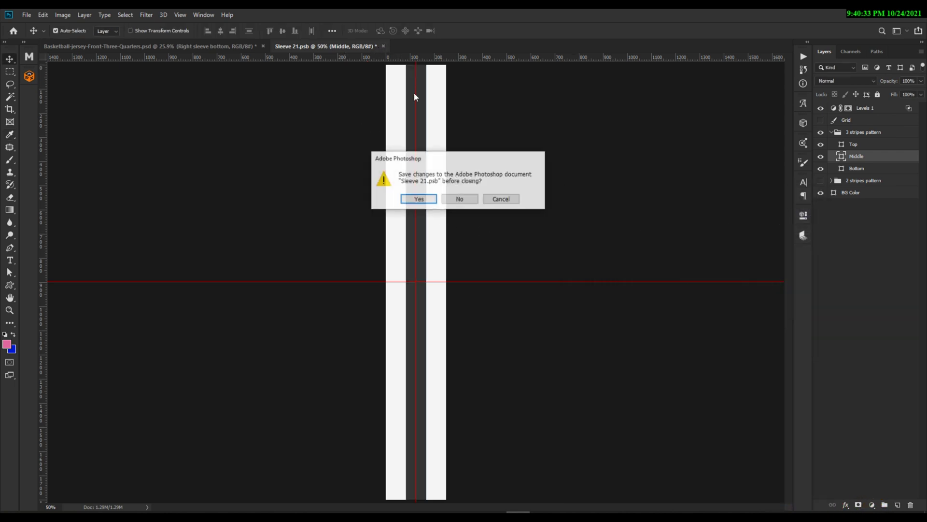
click(418, 196)
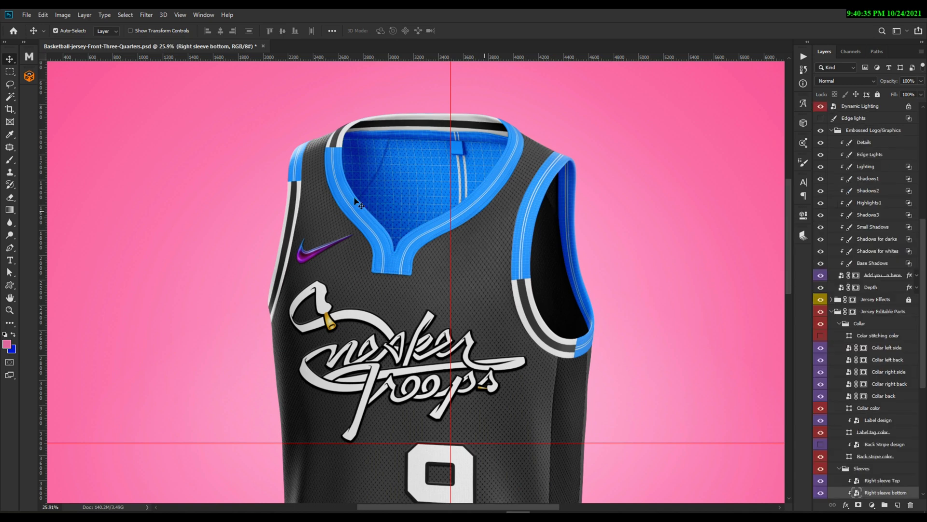
- Give Left sleeve design 3 three stripes with a 333333 middle fill, hiding grid and two-stripe pattern, and save
scroll(558, 207, down, 1)
click(586, 326)
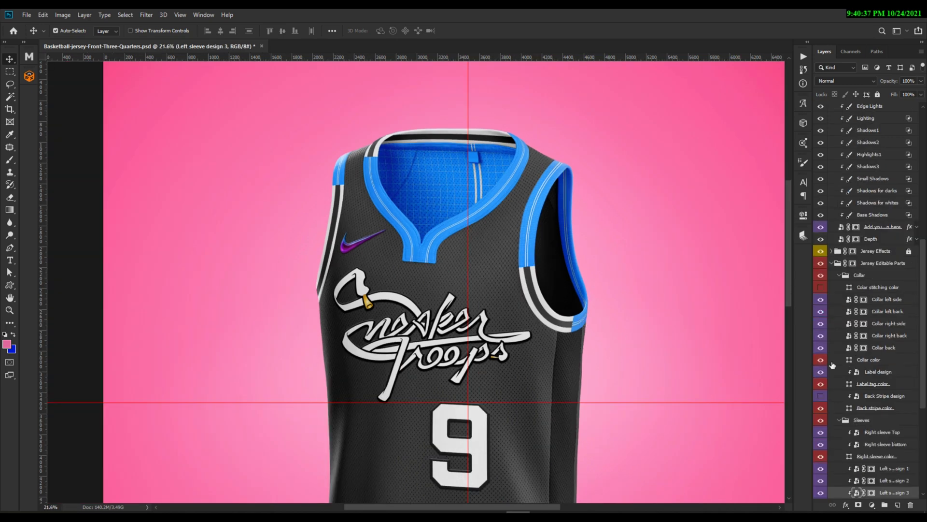
double_click(857, 493)
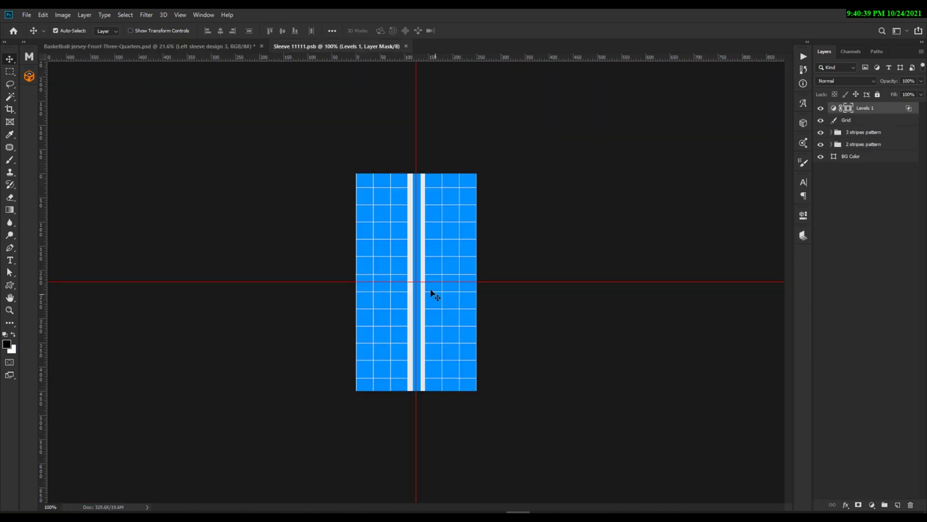
click(820, 144)
click(820, 120)
click(831, 133)
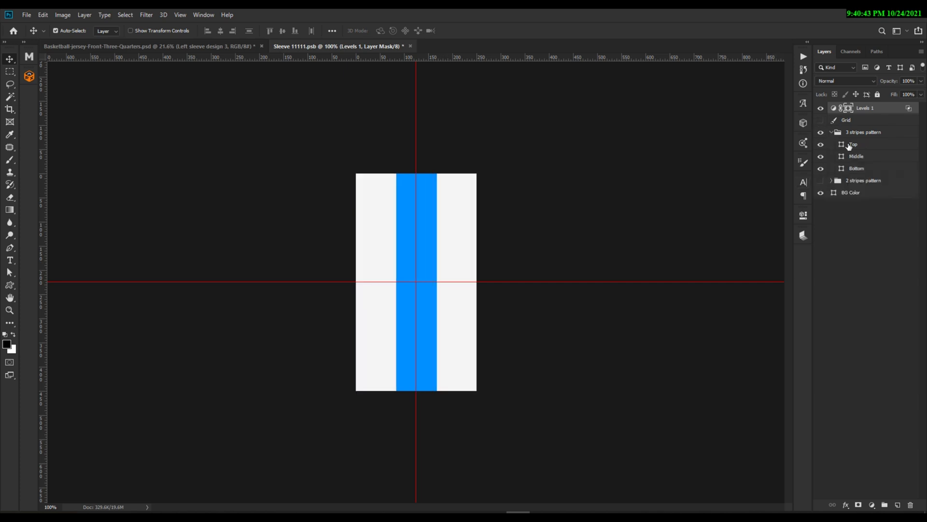
double_click(842, 157)
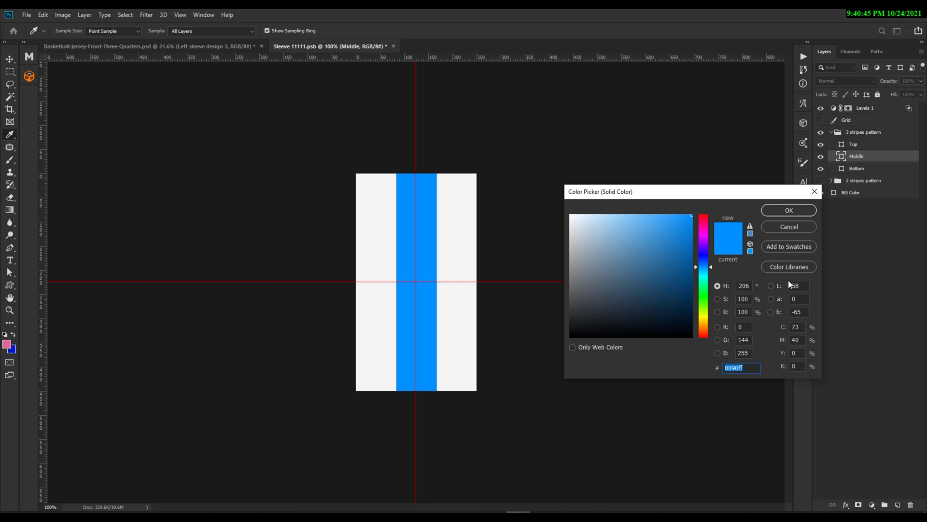
text(333333)
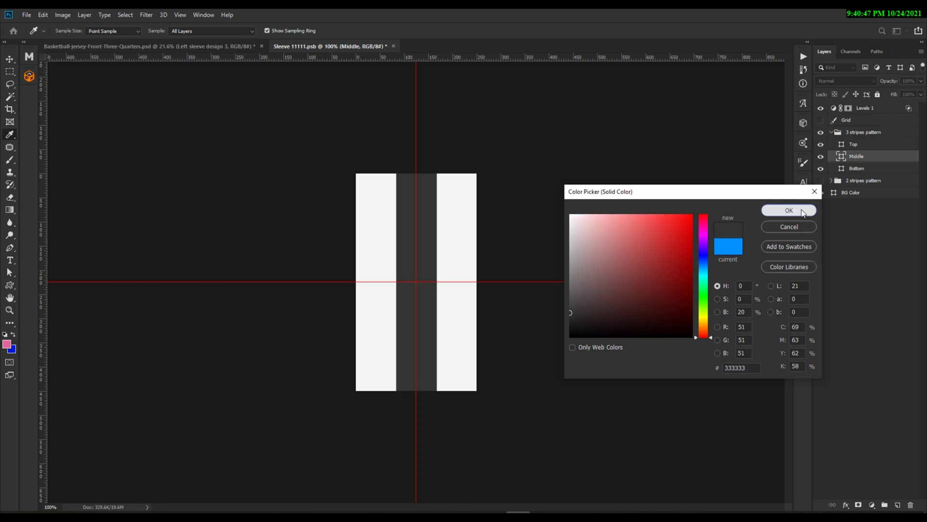
click(788, 210)
click(394, 46)
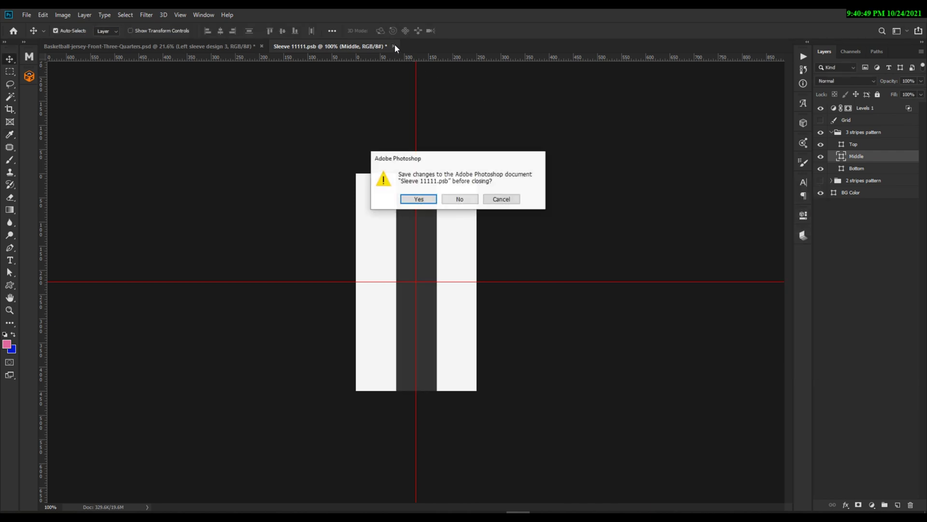
click(419, 200)
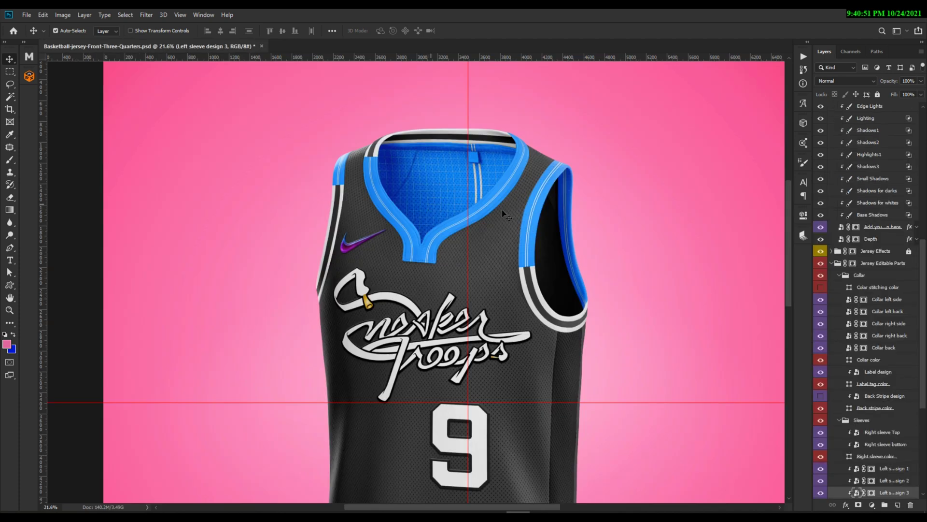
- Set the Back design's back colour fill to dark gray 333333
scroll(504, 215, down, 1)
scroll(580, 253, down, 1)
scroll(451, 248, up, 1)
scroll(457, 232, up, 1)
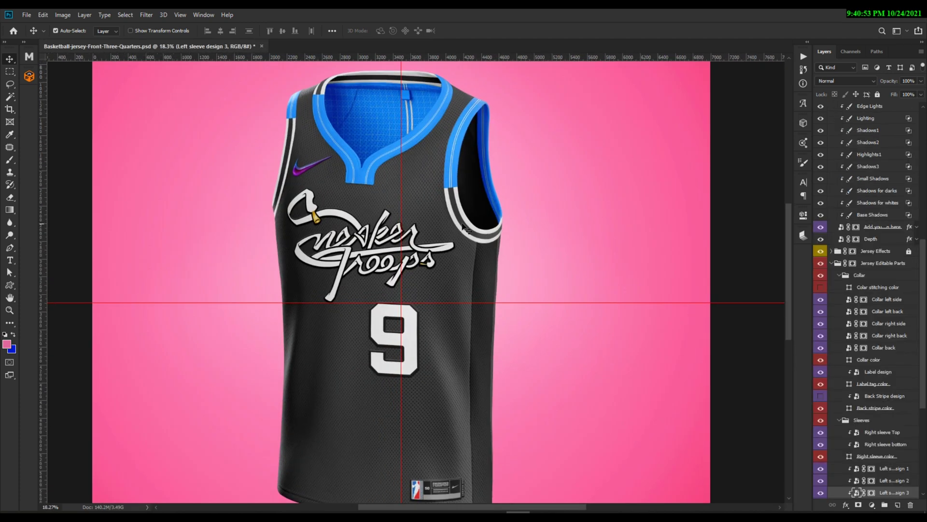
scroll(464, 227, up, 1)
scroll(445, 193, down, 1)
scroll(425, 159, down, 1)
scroll(405, 128, up, 1)
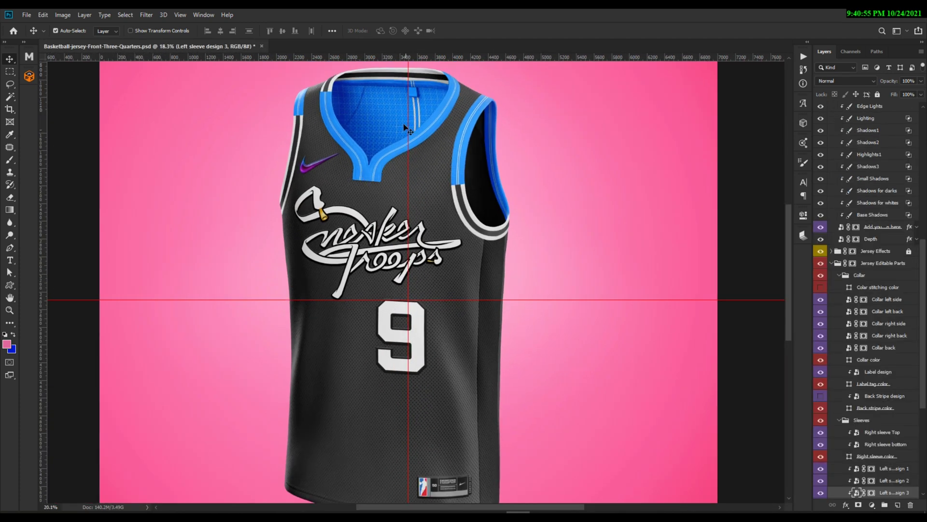
scroll(404, 128, up, 2)
click(419, 177)
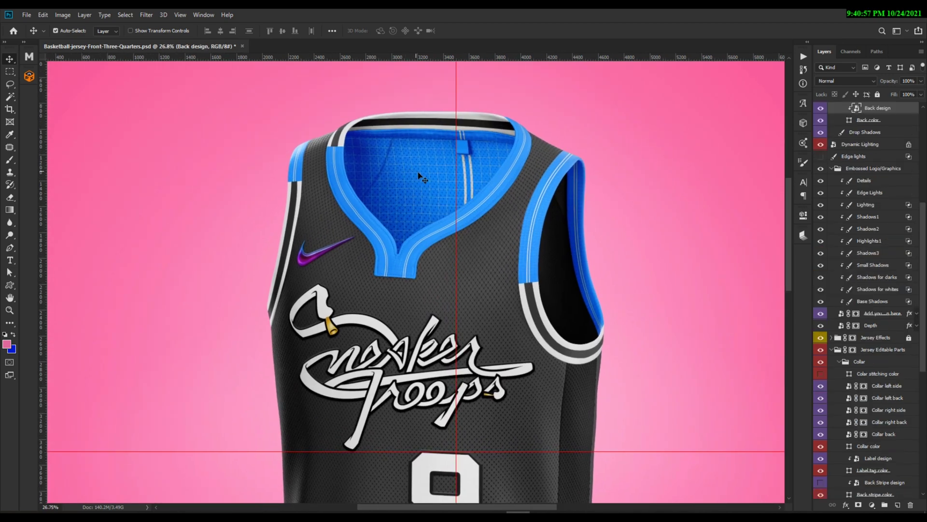
double_click(849, 121)
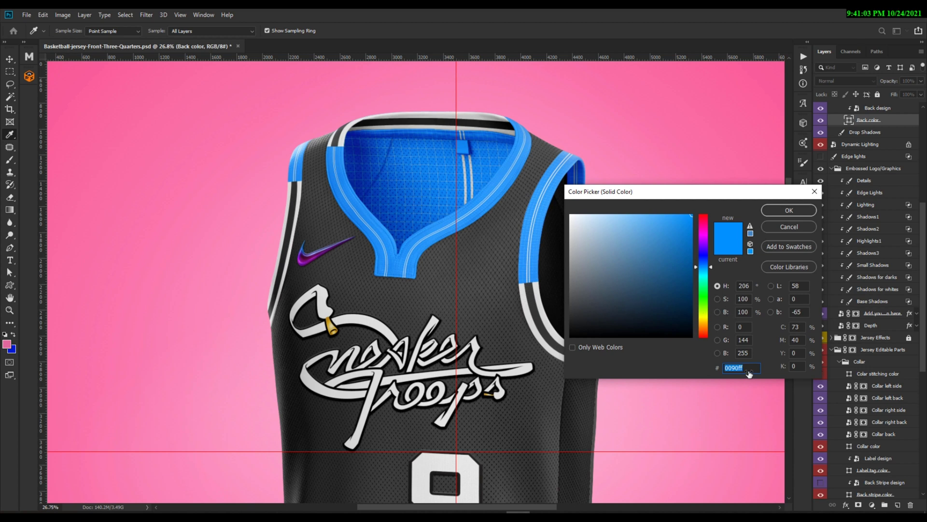
text(333333)
click(789, 211)
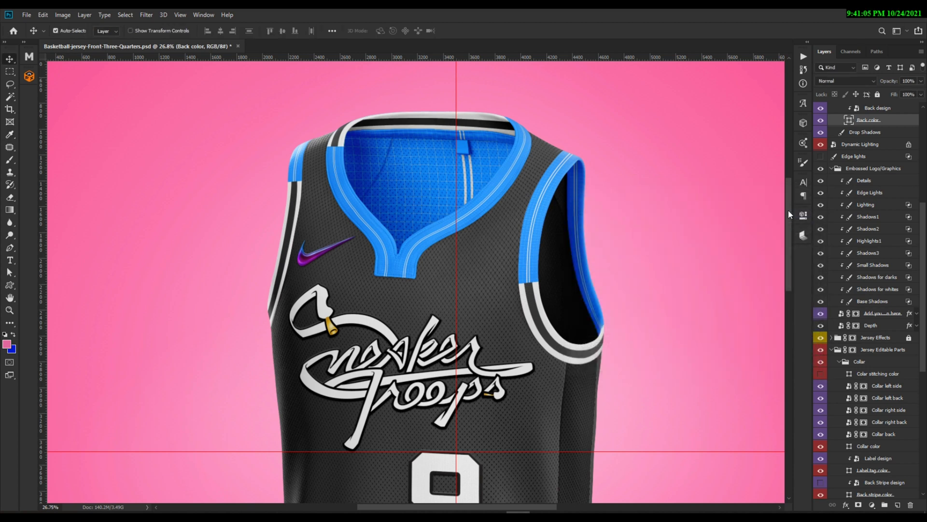
- Reselect Back design and list the layers under the jersey's back neck to check its colour
click(444, 178)
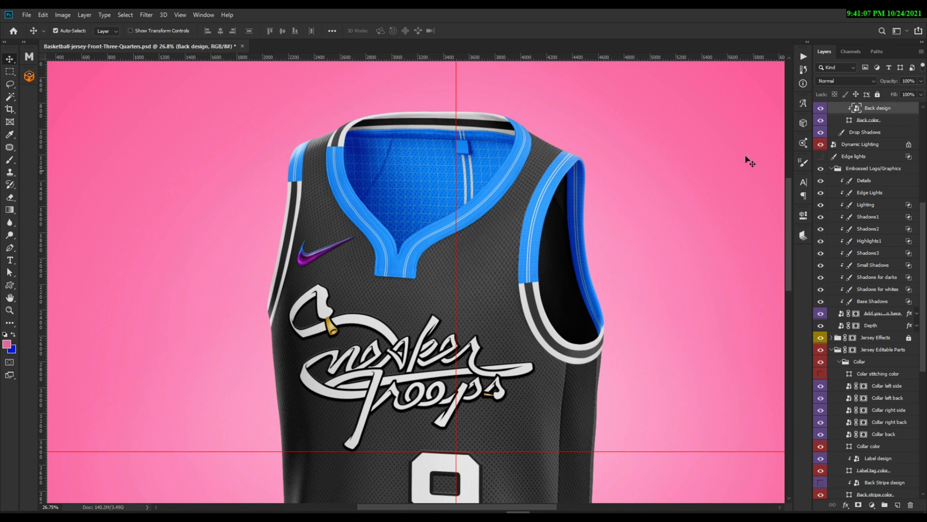
scroll(864, 146, up, 1)
scroll(863, 146, up, 1)
right_click(418, 174)
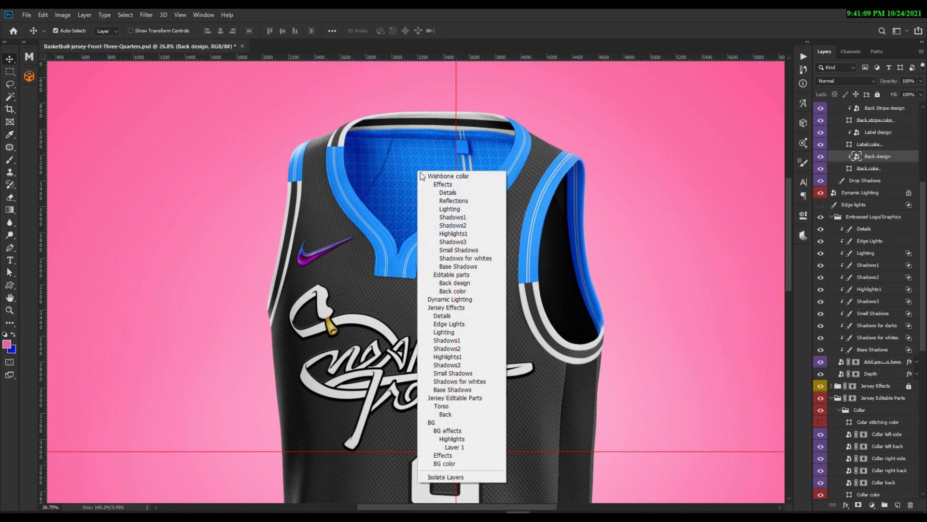
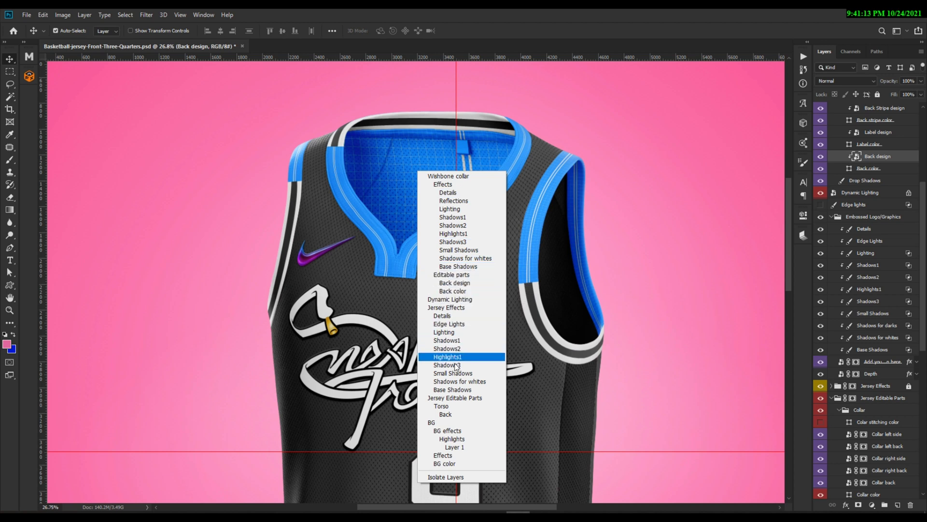
- Hide the blue Back design and Back Stripe design layers inside the collar
click(387, 183)
scroll(837, 165, up, 2)
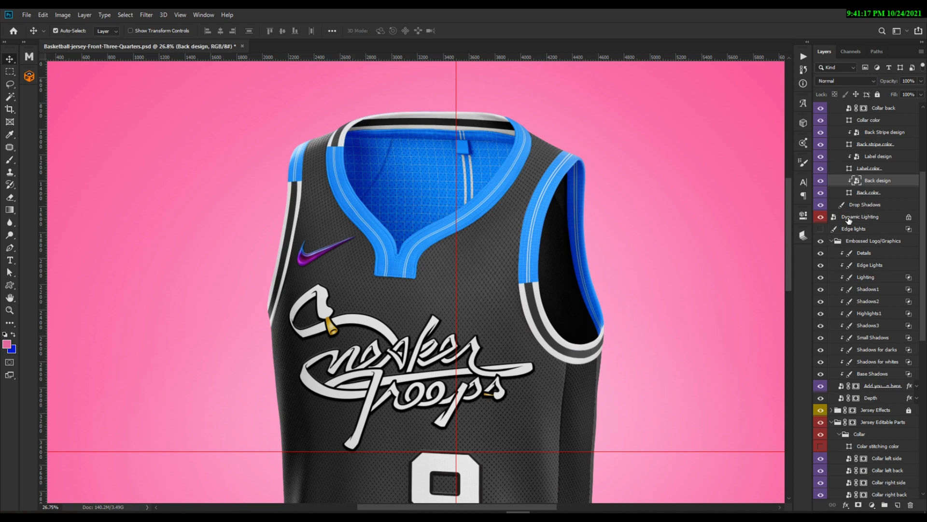
click(820, 181)
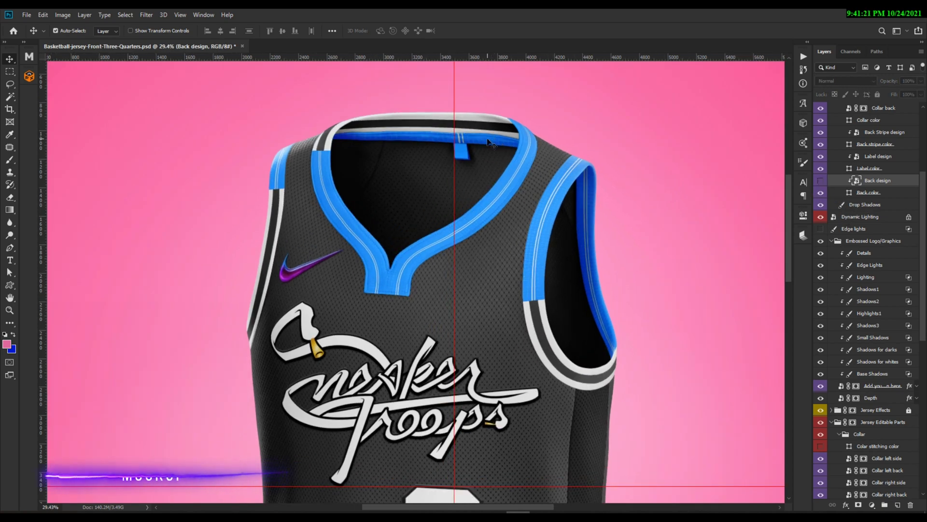
click(821, 131)
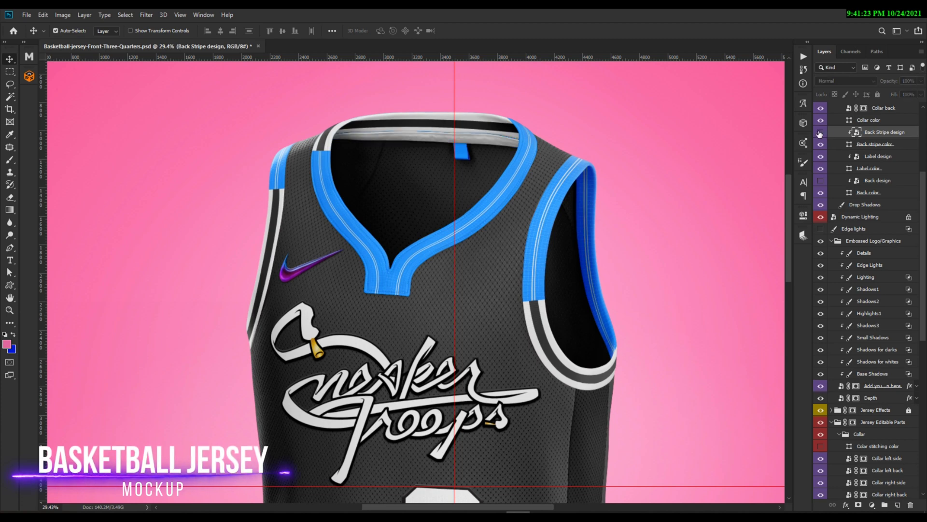
- Set the Back stripe colour fill to dark grey #333333
click(849, 146)
double_click(850, 145)
text(000000)
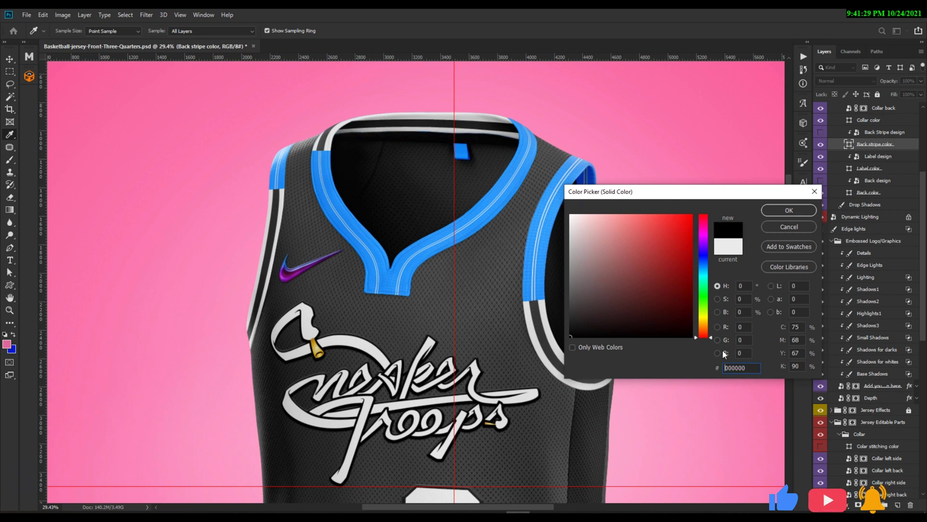
double_click(755, 369)
text(333333)
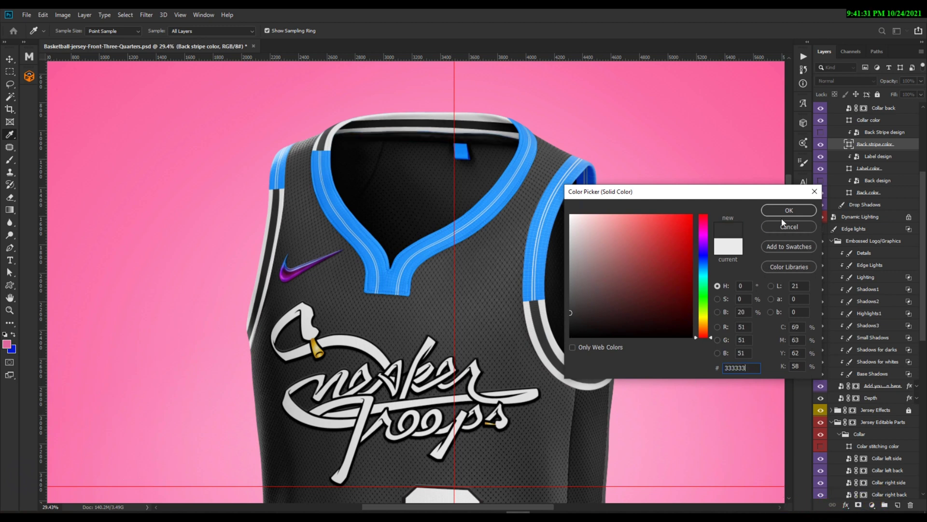
key(Return)
- Hide the neck Label design and Label color layers
click(463, 155)
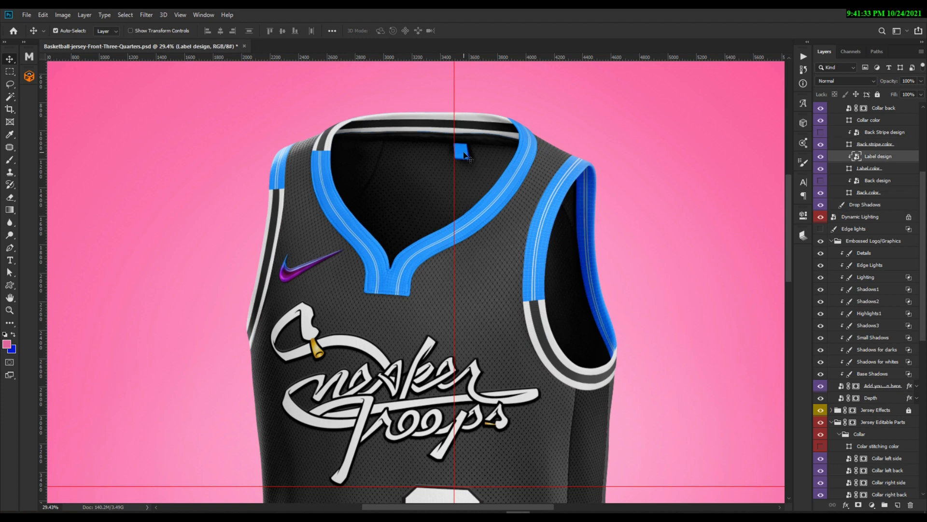
click(820, 156)
click(821, 169)
click(821, 168)
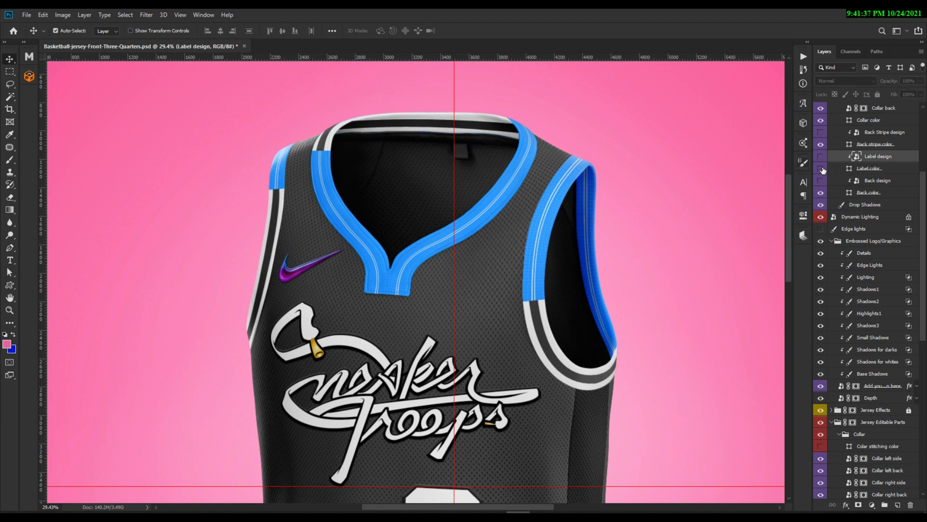
click(822, 169)
click(821, 168)
click(269, 172)
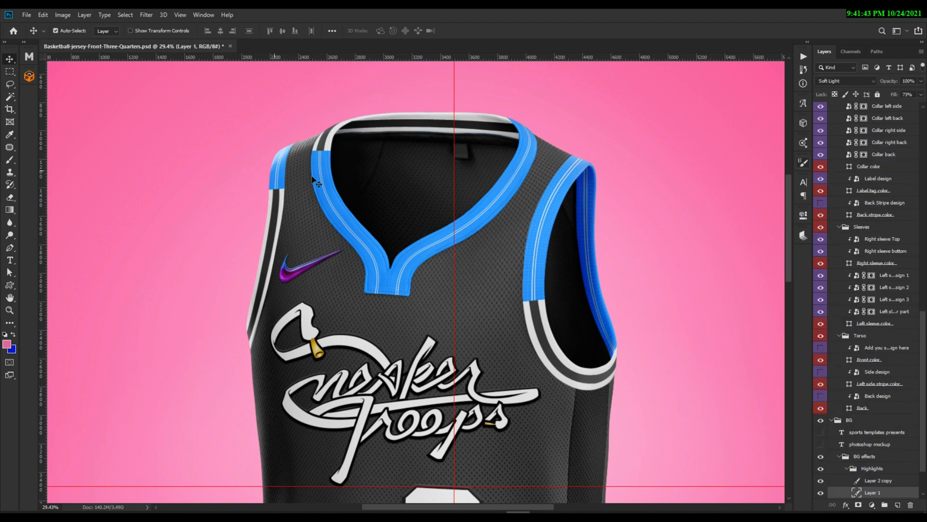
scroll(897, 410, down, 1)
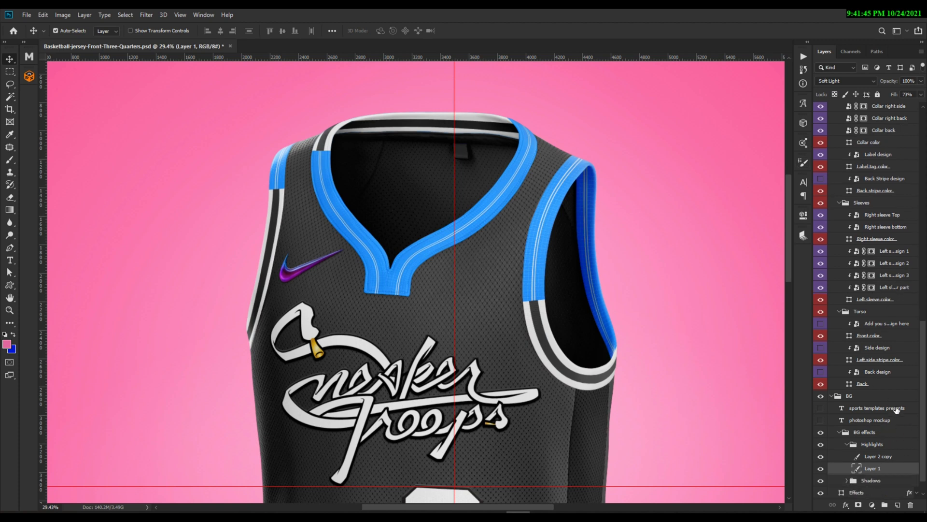
click(289, 172)
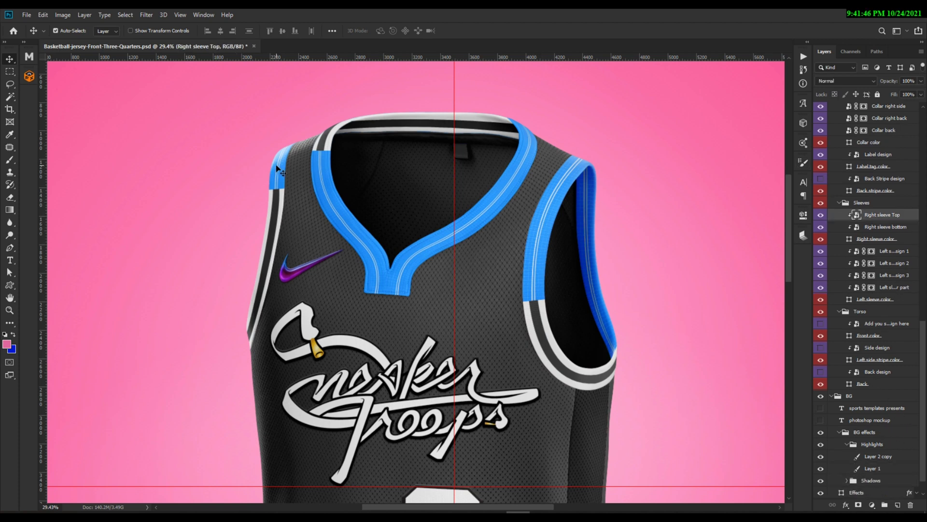
- Set the right sleeve trim's Middle stripe to #333333 and save it into the jersey
double_click(858, 215)
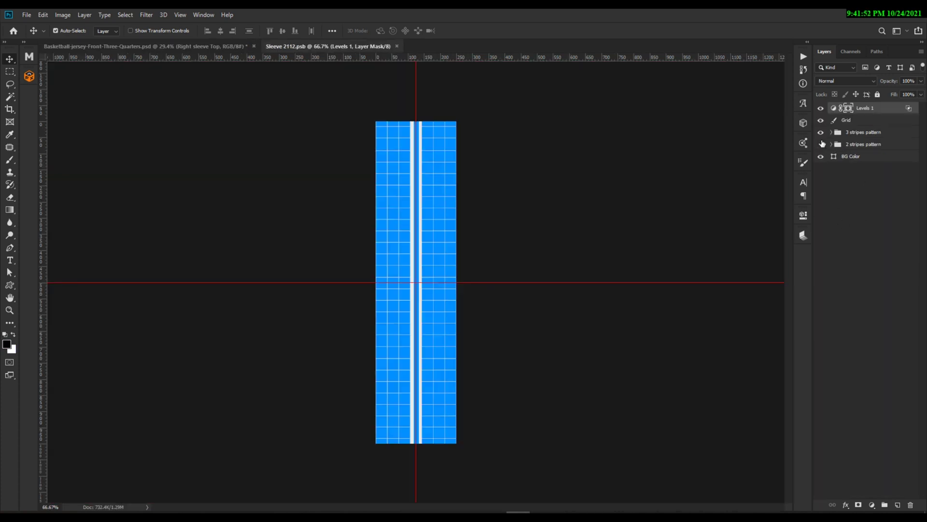
click(821, 144)
click(820, 121)
click(831, 132)
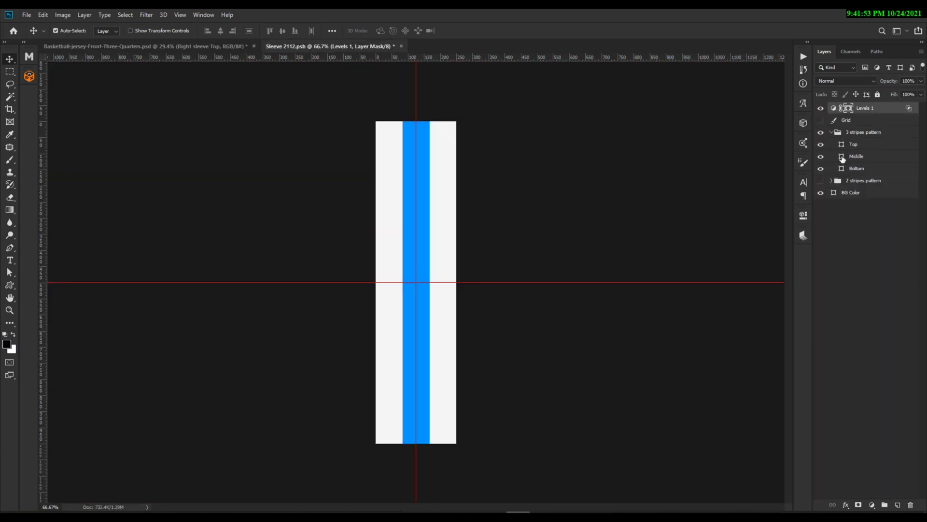
double_click(842, 156)
text(333333)
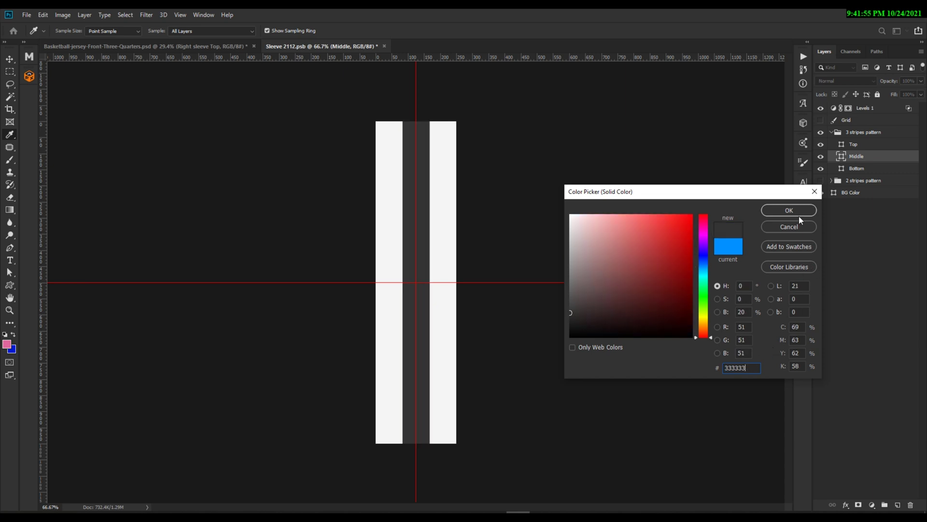
click(799, 215)
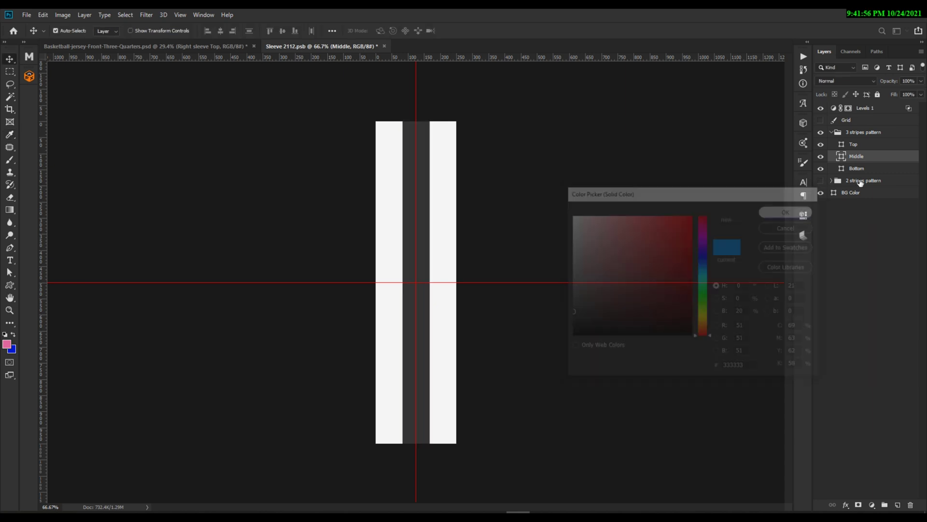
click(384, 47)
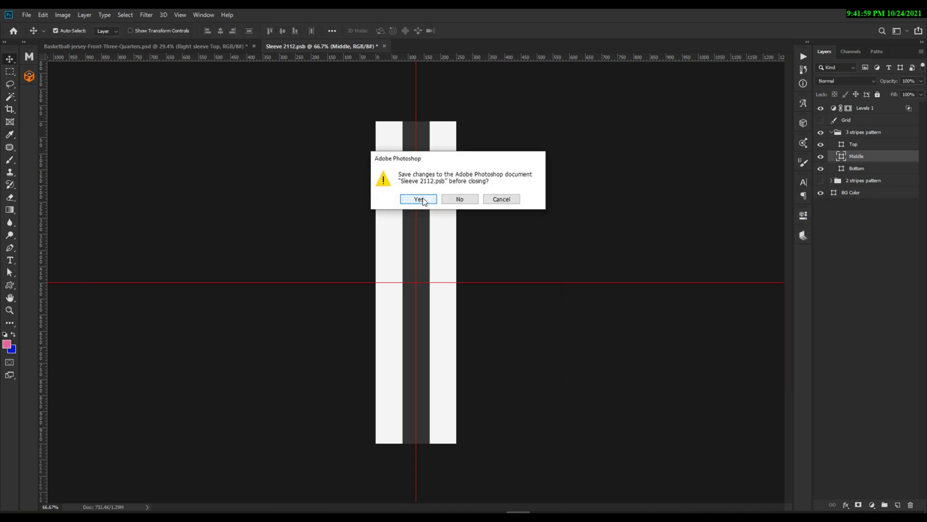
click(418, 199)
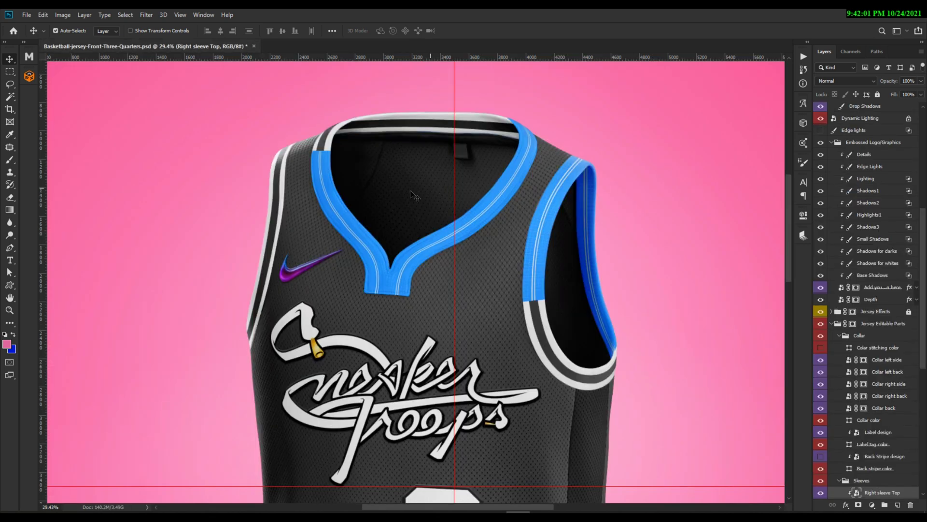
- Set the left sleeve trim's Middle stripe to #333333 and save it as well
scroll(515, 222, down, 2)
scroll(553, 275, up, 1)
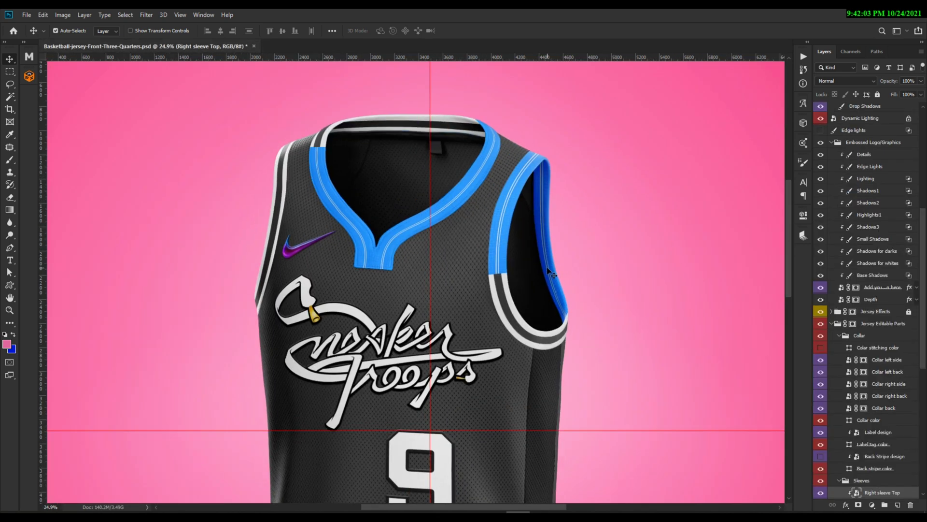
click(554, 275)
scroll(912, 429, down, 2)
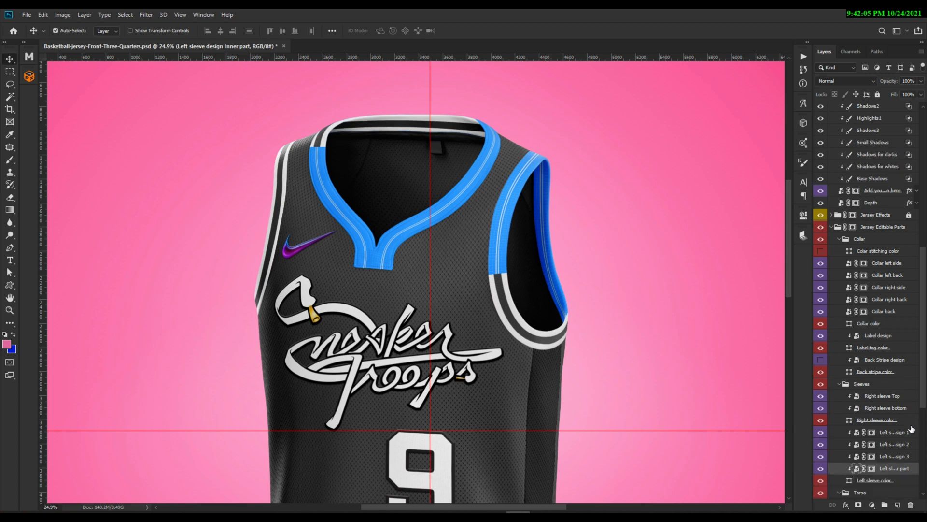
double_click(857, 470)
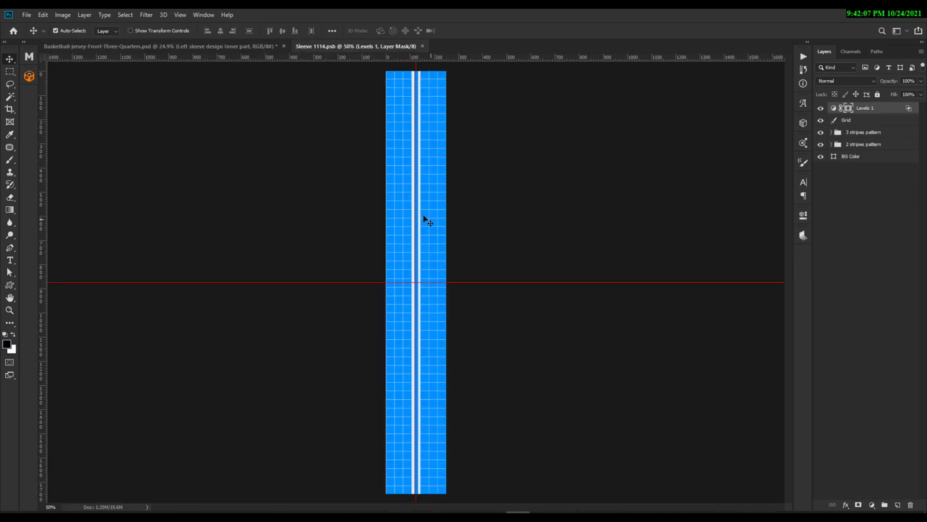
click(821, 121)
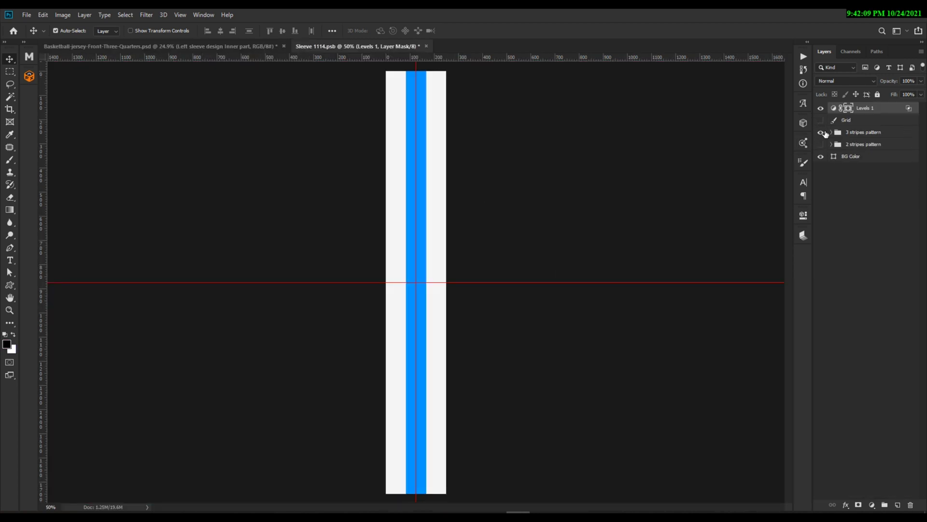
click(831, 132)
double_click(841, 155)
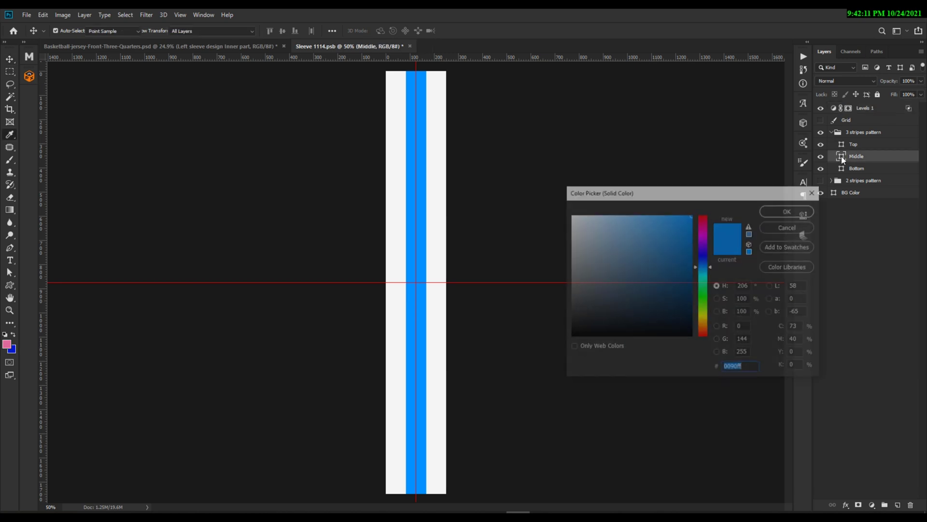
mouse_move(451, 355)
mouse_down()
mouse_move(436, 436)
mouse_move(757, 443)
mouse_up()
double_click(750, 371)
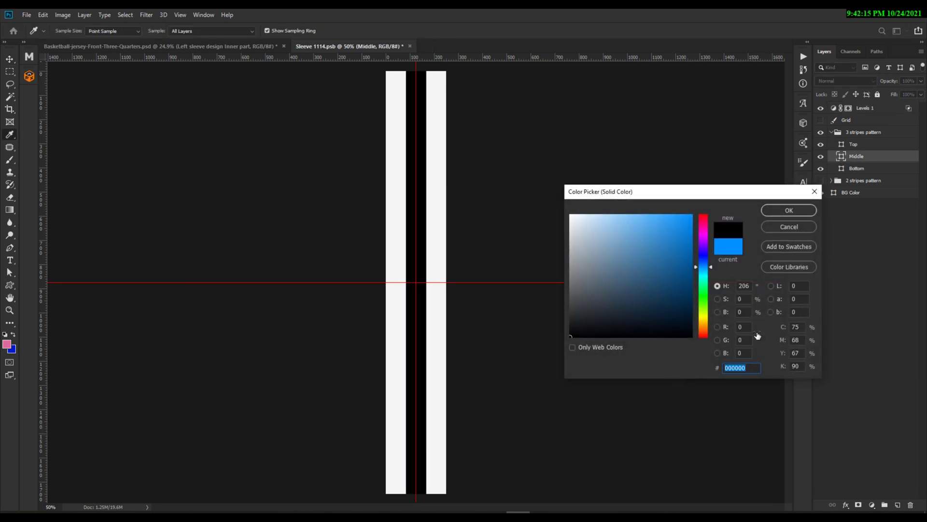
text(333333)
click(789, 210)
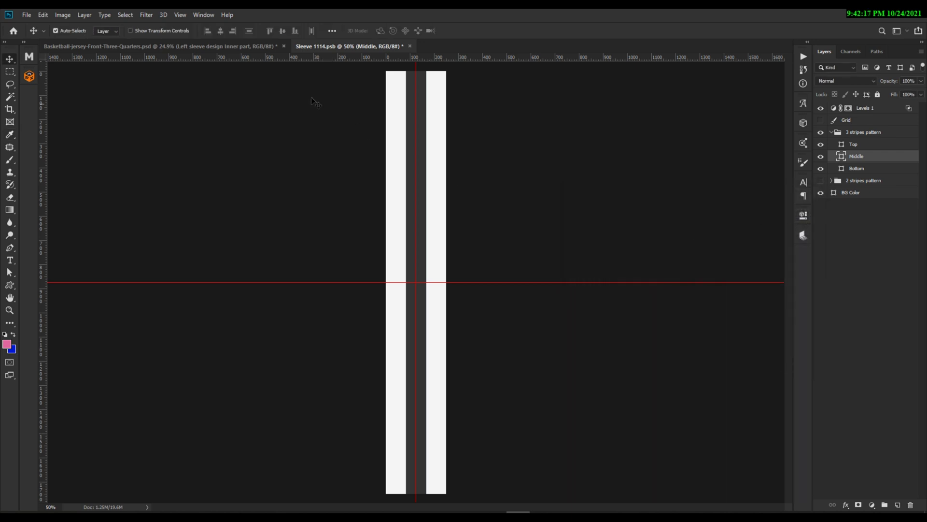
click(411, 46)
click(416, 196)
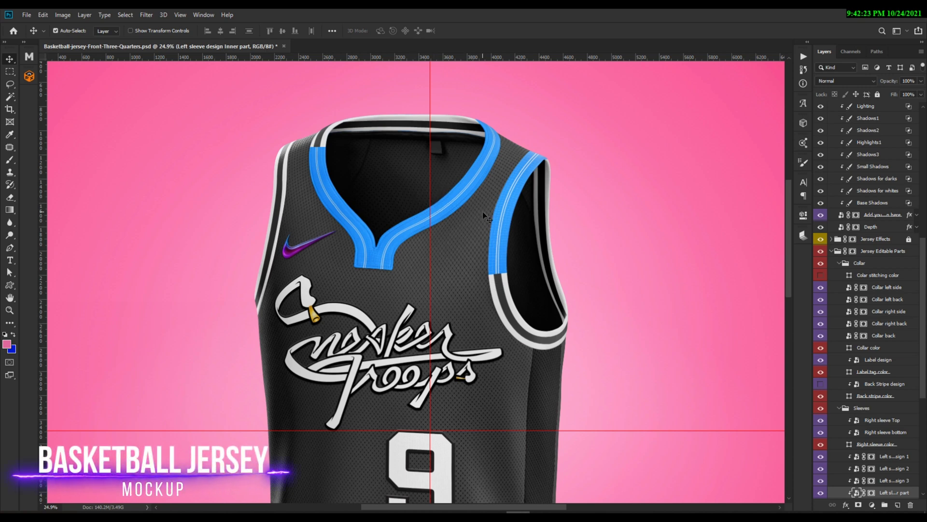
- Select the Details effect layer and inspect the layers under the swoosh
scroll(491, 231, down, 2)
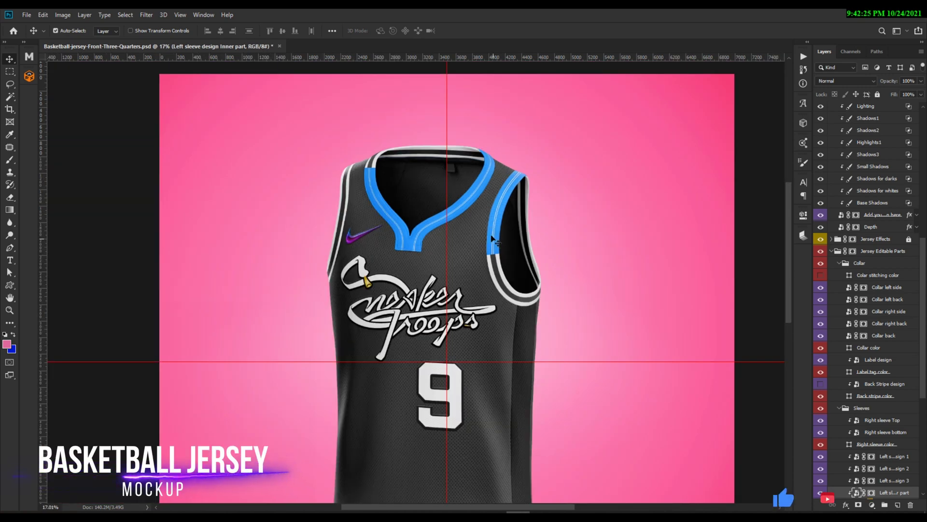
scroll(488, 234, down, 1)
scroll(485, 235, up, 1)
scroll(432, 235, up, 1)
scroll(376, 242, up, 1)
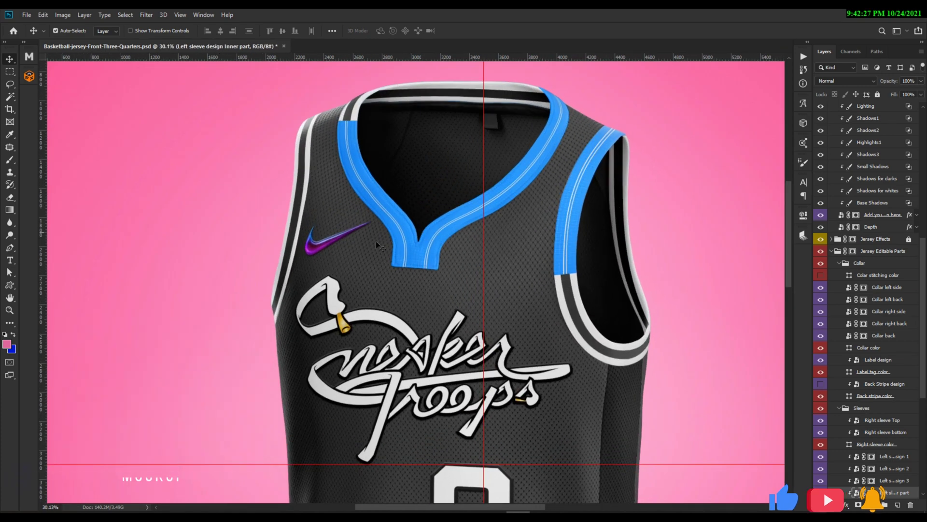
scroll(334, 252, up, 1)
scroll(337, 256, up, 1)
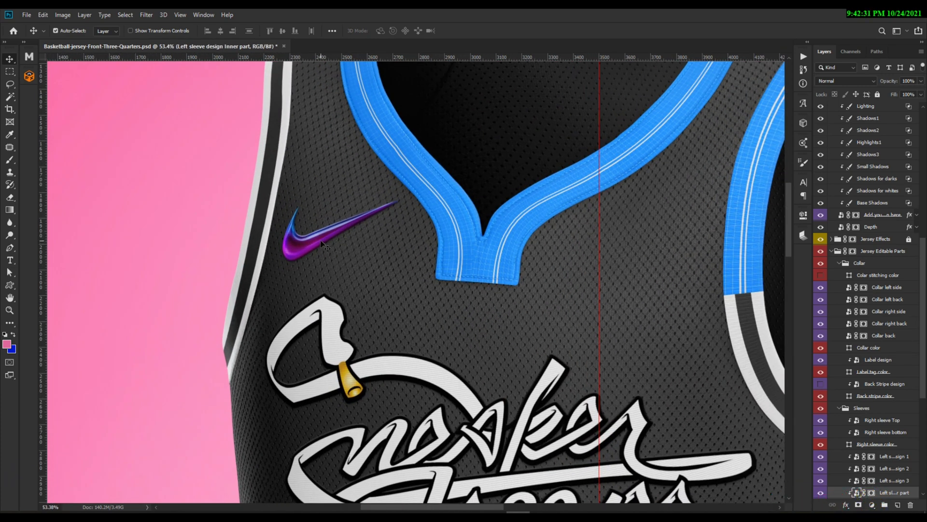
click(323, 244)
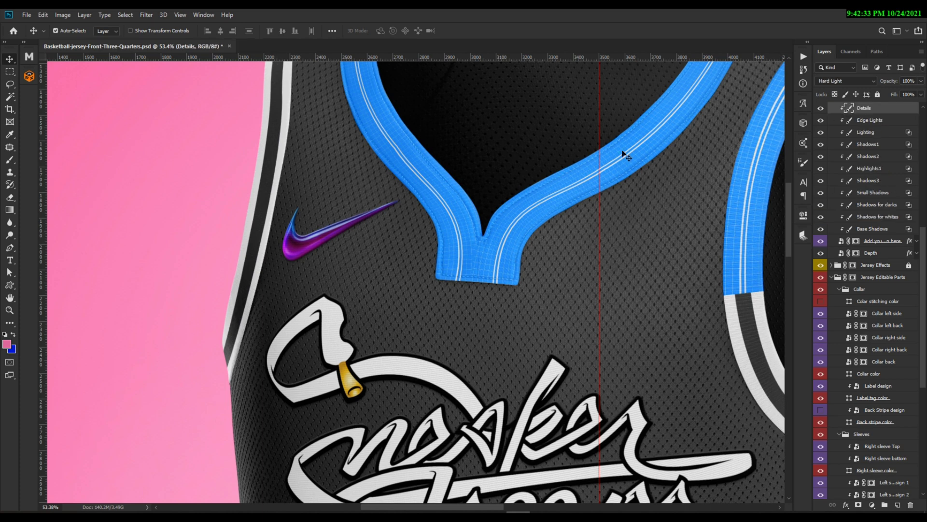
right_click(326, 235)
click(308, 251)
- Collapse the Jersey Editable Parts group and open the 'Add you design here' smart object
scroll(860, 314, down, 1)
scroll(877, 359, down, 1)
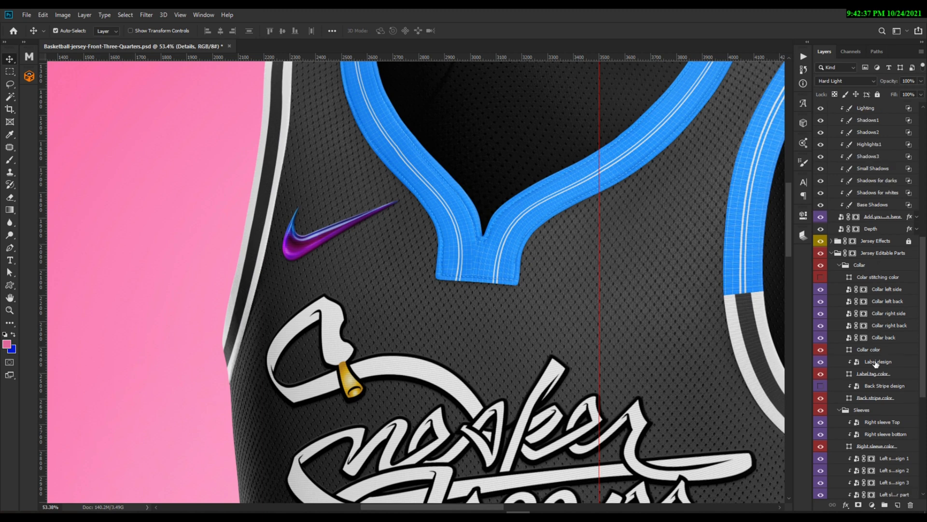
scroll(878, 358, down, 1)
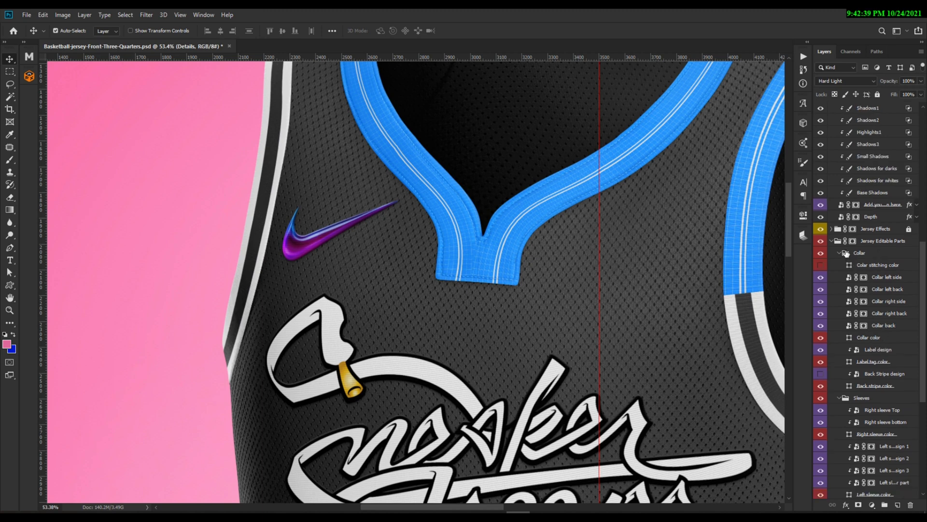
click(836, 241)
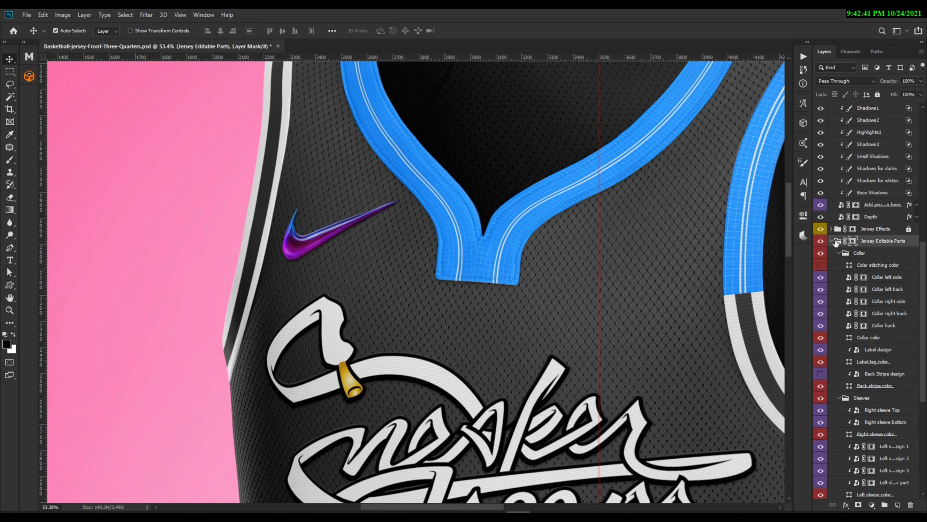
click(832, 241)
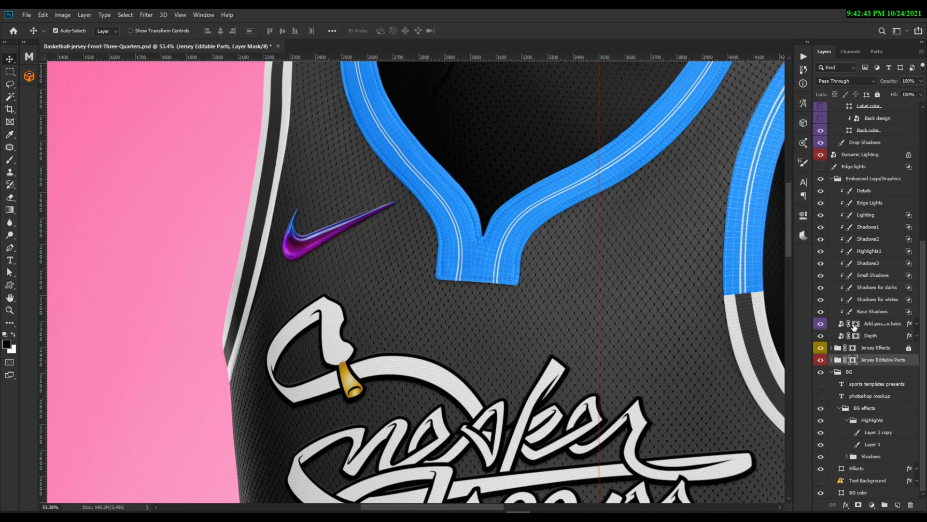
double_click(854, 324)
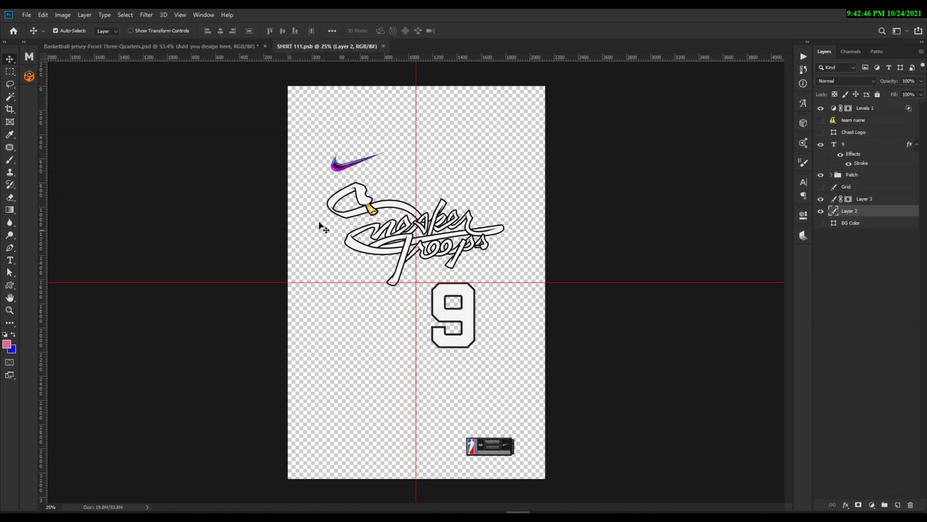
- Clip a Black & White adjustment layer to Layer 3 to make the swoosh greyscale
scroll(339, 175, up, 5)
click(324, 149)
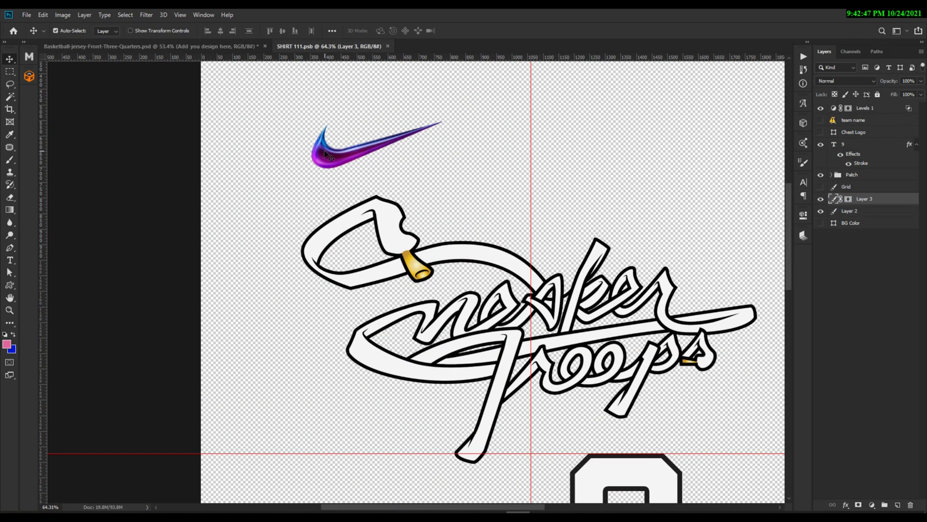
click(872, 505)
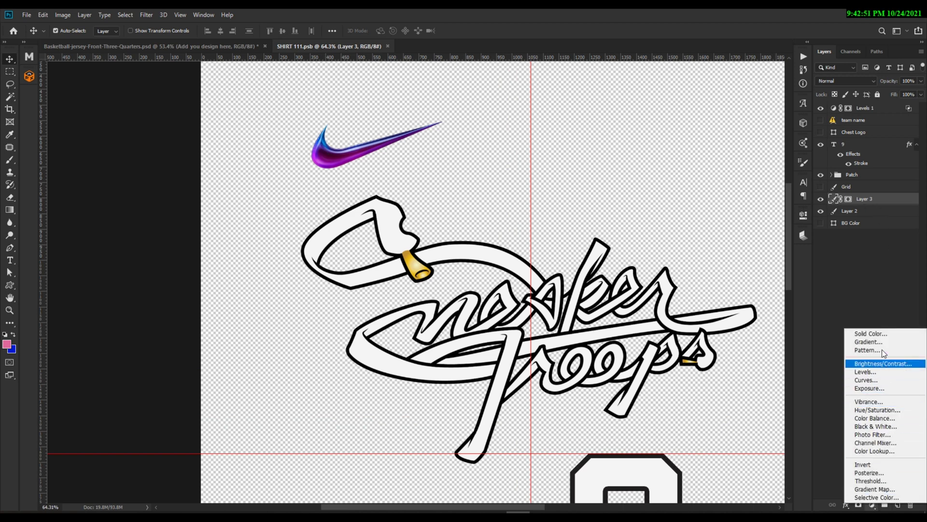
click(873, 425)
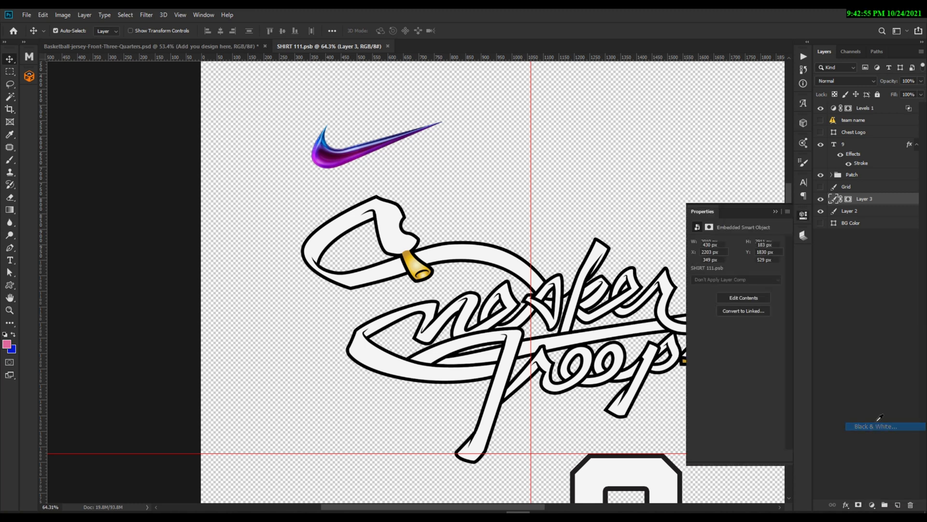
key(ctrl+alt+g)
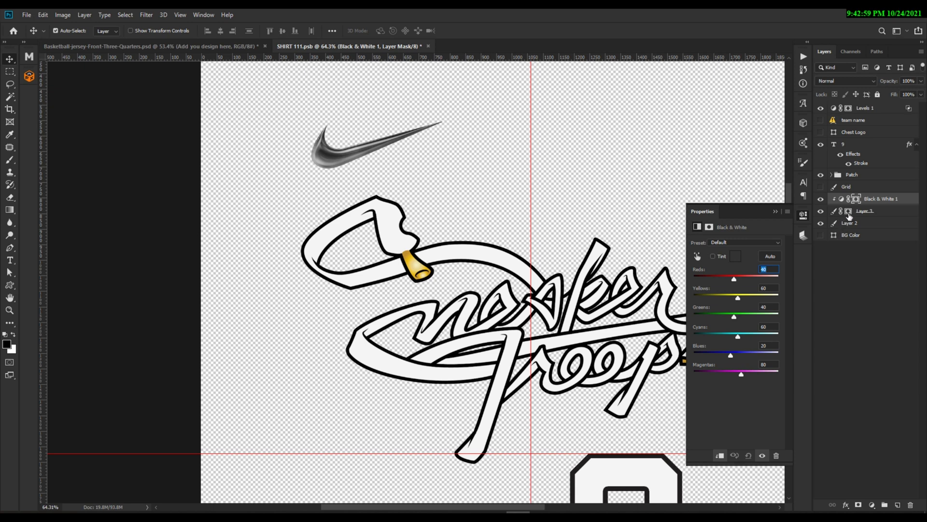
click(776, 211)
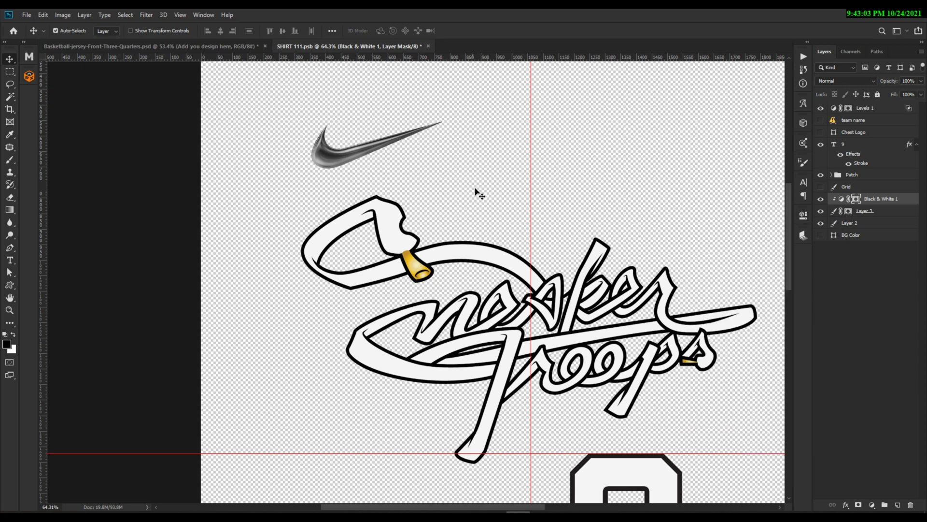
- Save and close the chest design document, returning to the jersey mockup
click(428, 46)
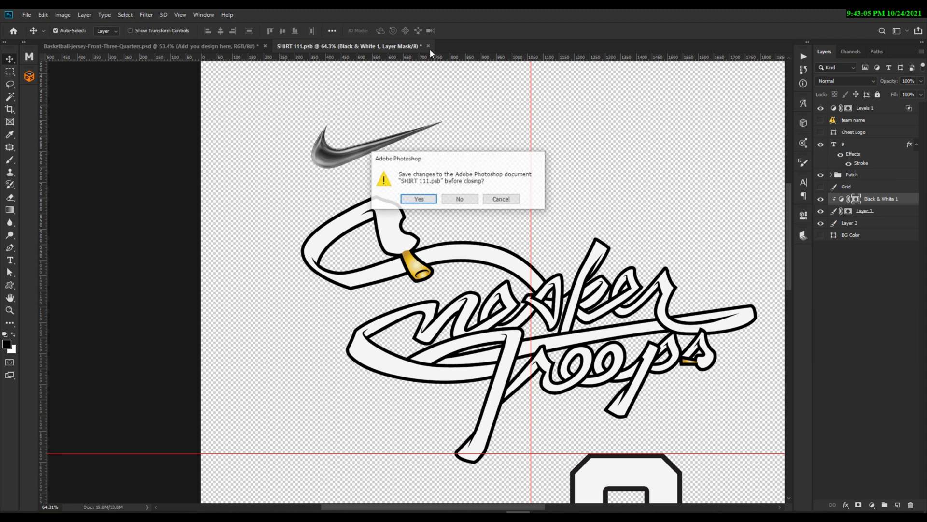
click(420, 198)
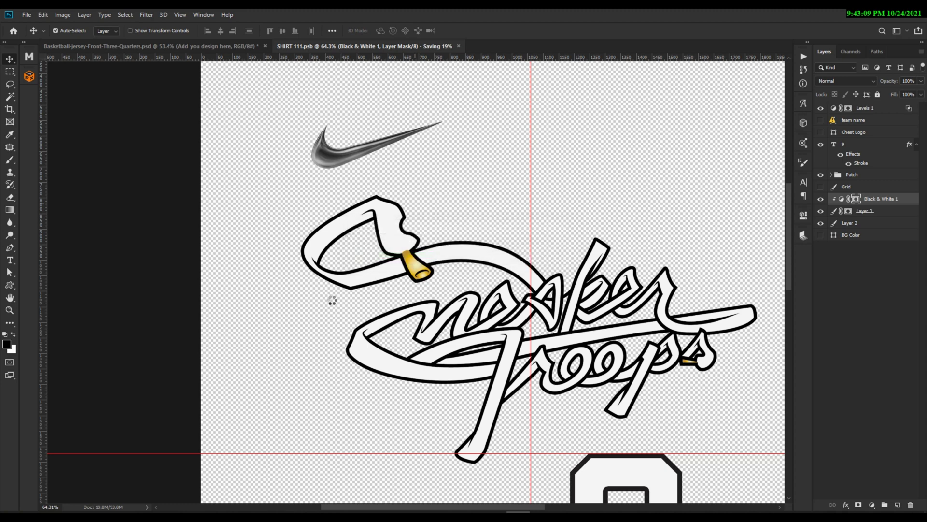
scroll(491, 305, down, 3)
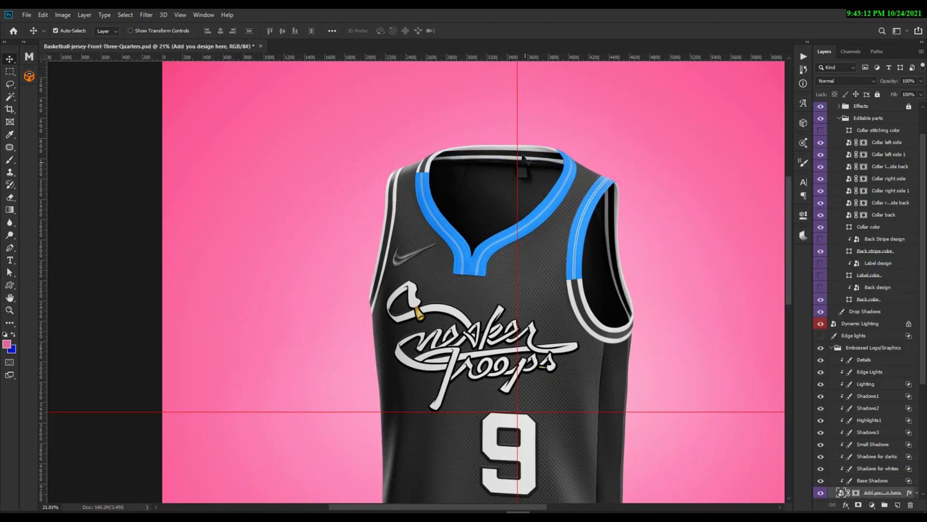
scroll(465, 175, up, 2)
click(596, 193)
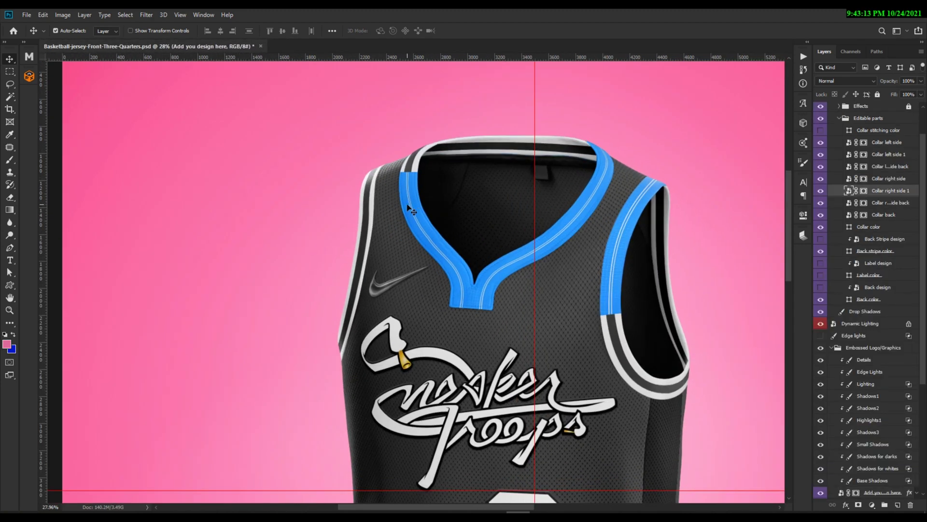
- Open the Collar right side 1 pattern with the Grid and 2 stripe pattern hidden
double_click(848, 190)
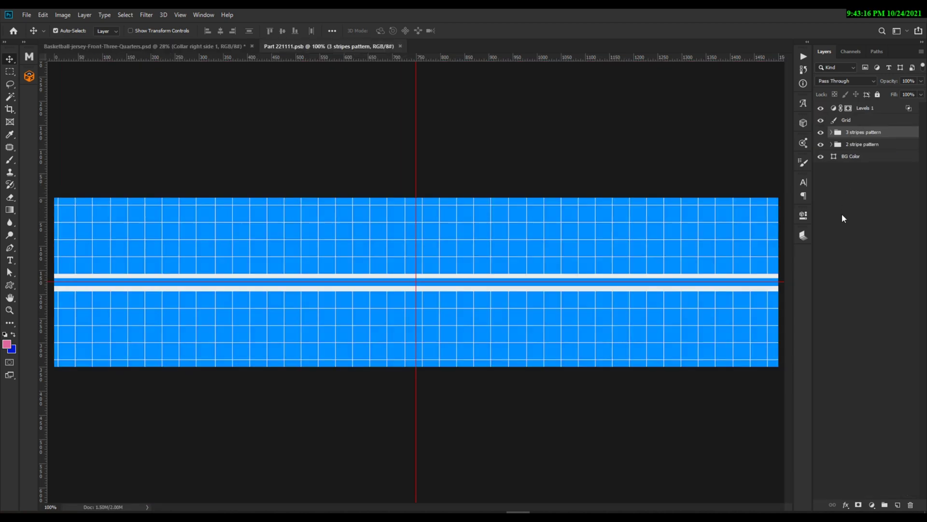
click(821, 120)
click(820, 144)
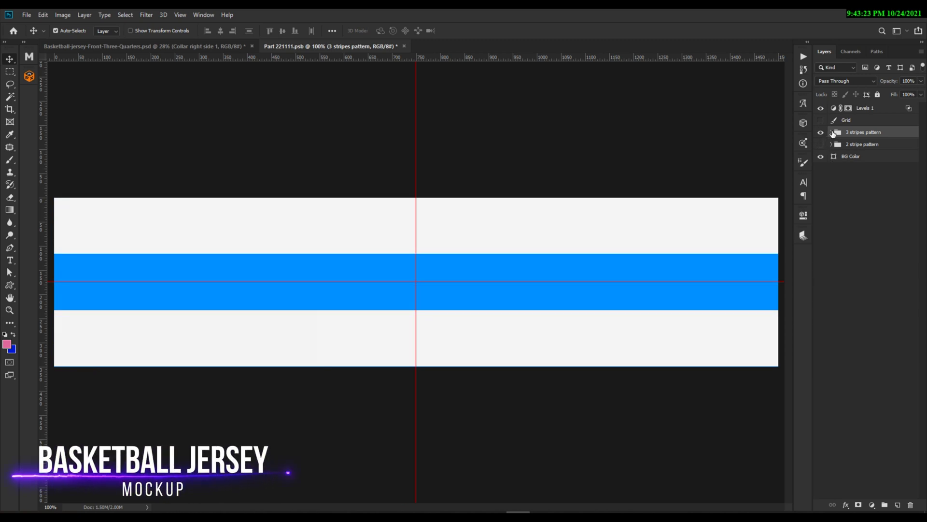
click(831, 132)
double_click(842, 156)
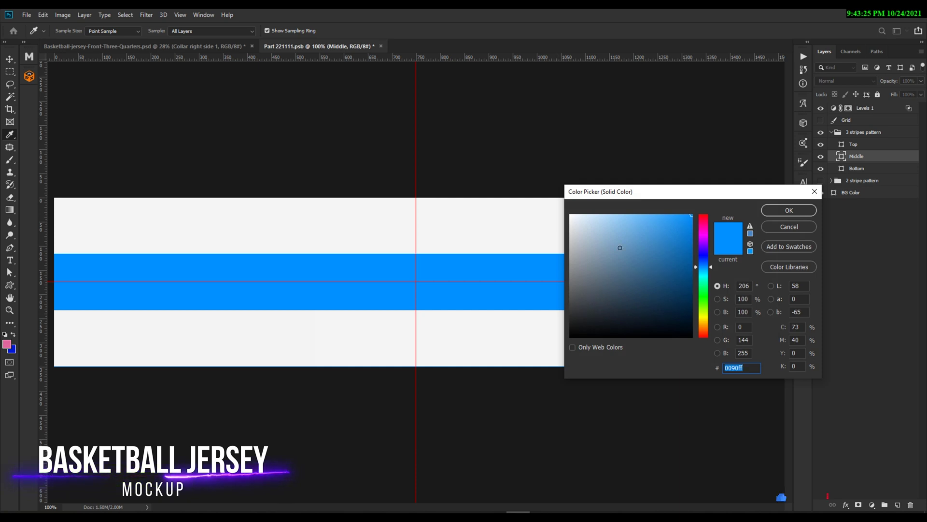
- Set the Middle stripe fill to #333333 and save the pattern back into the jersey
click(534, 200)
text(33ffffff)
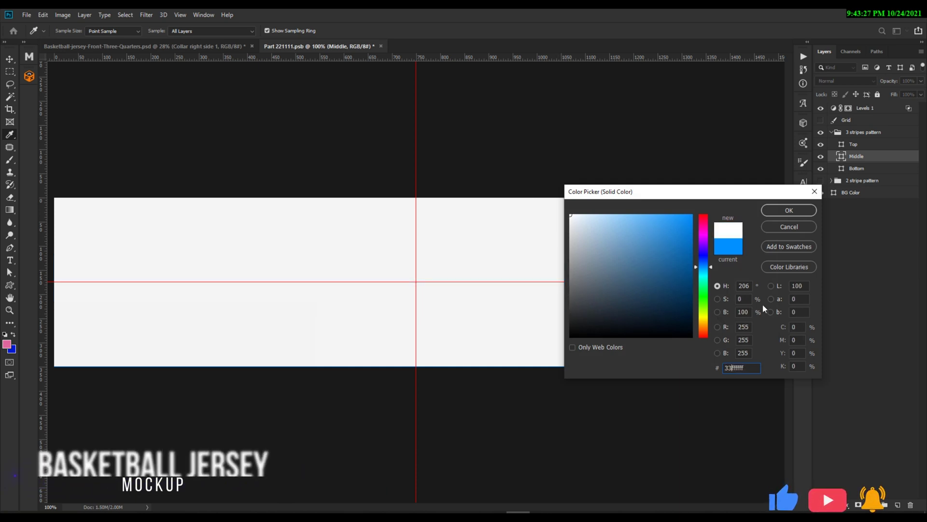
double_click(751, 368)
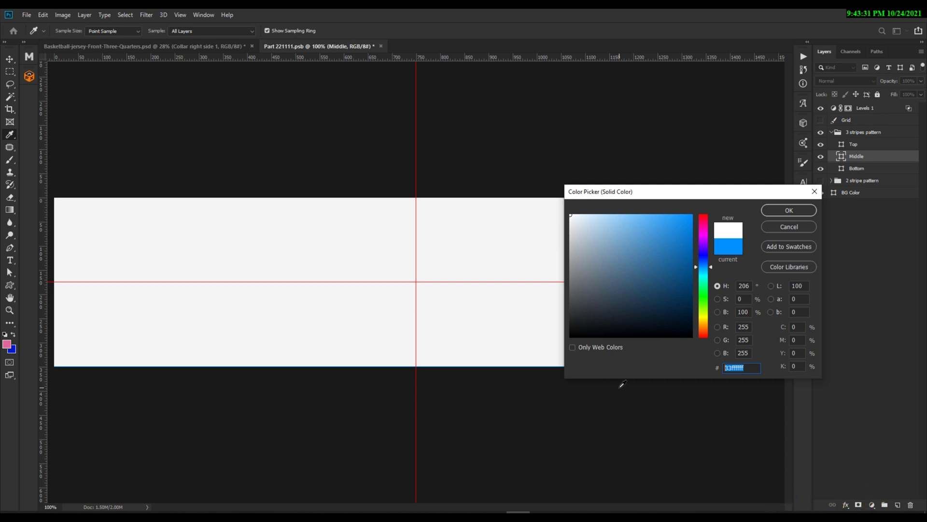
text(33333333)
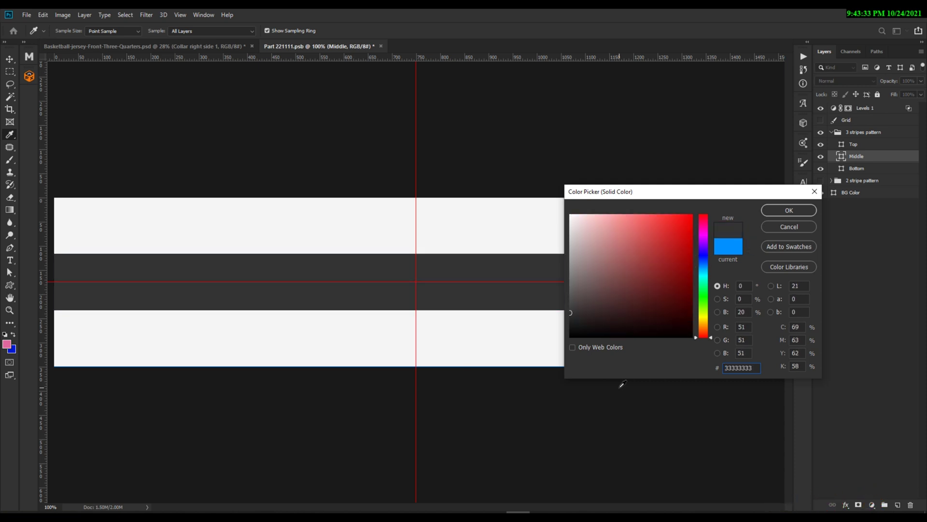
key(Tab)
key(Return)
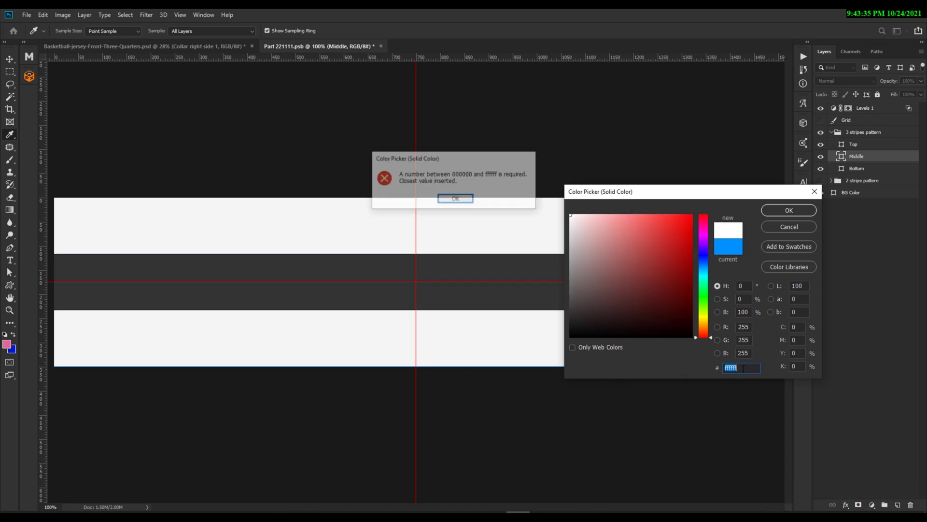
text(3)
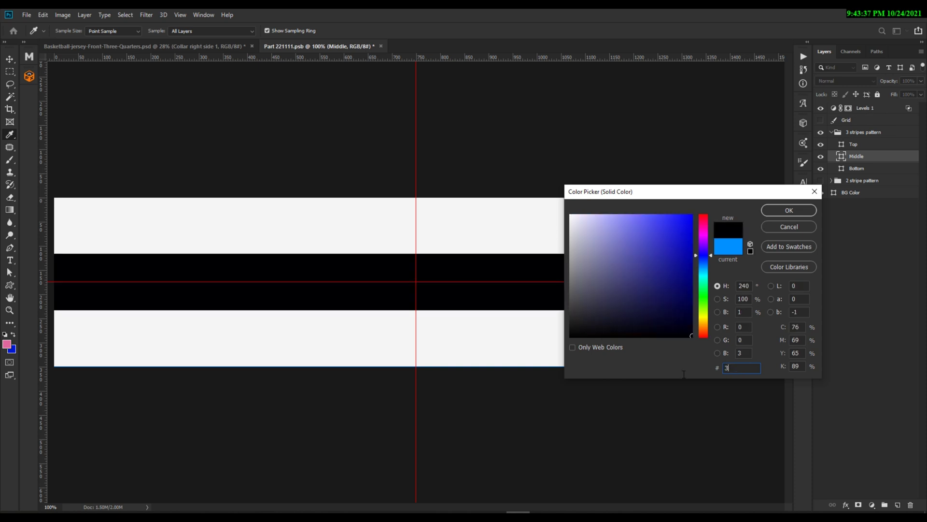
text(3333333)
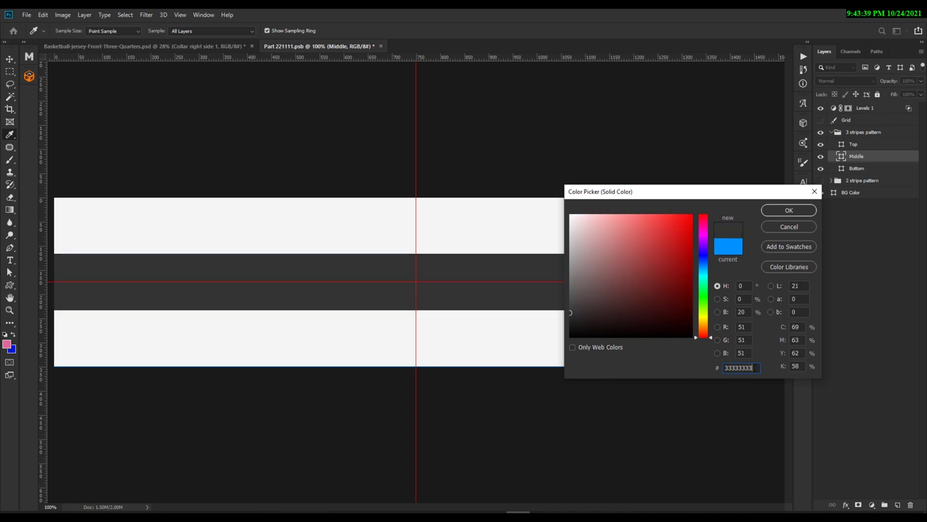
drag(756, 368, 723, 370)
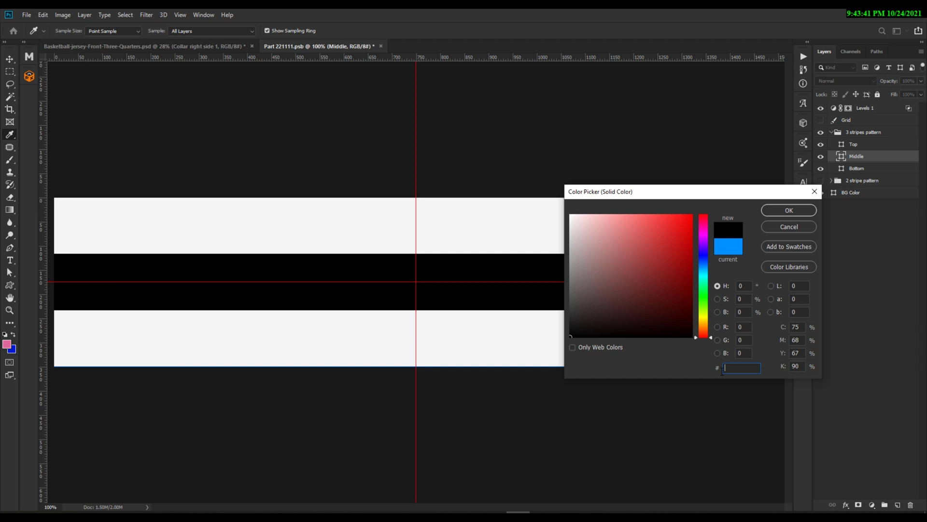
text(33)
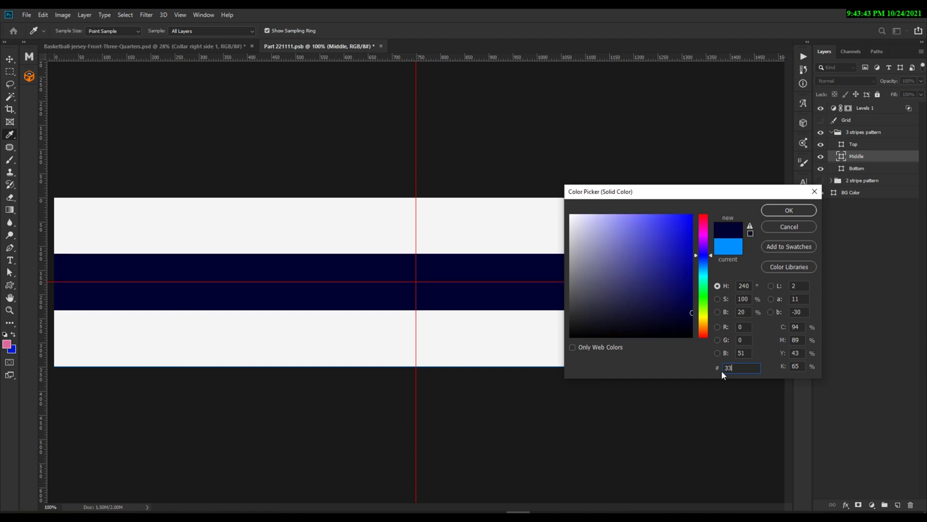
text(3333)
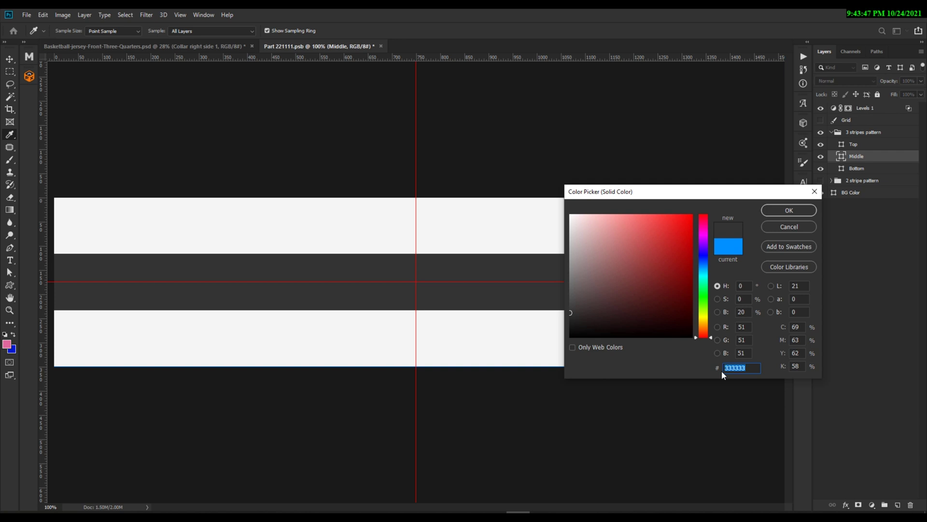
click(792, 212)
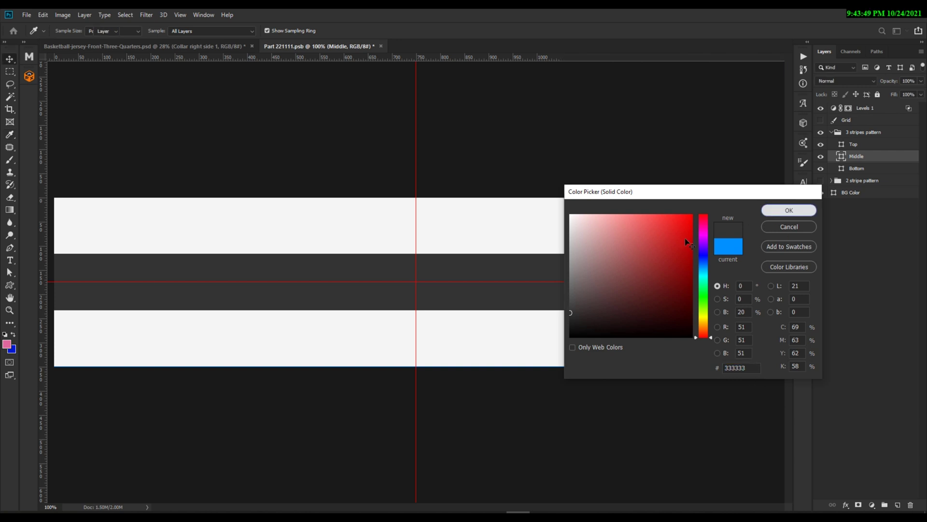
click(381, 46)
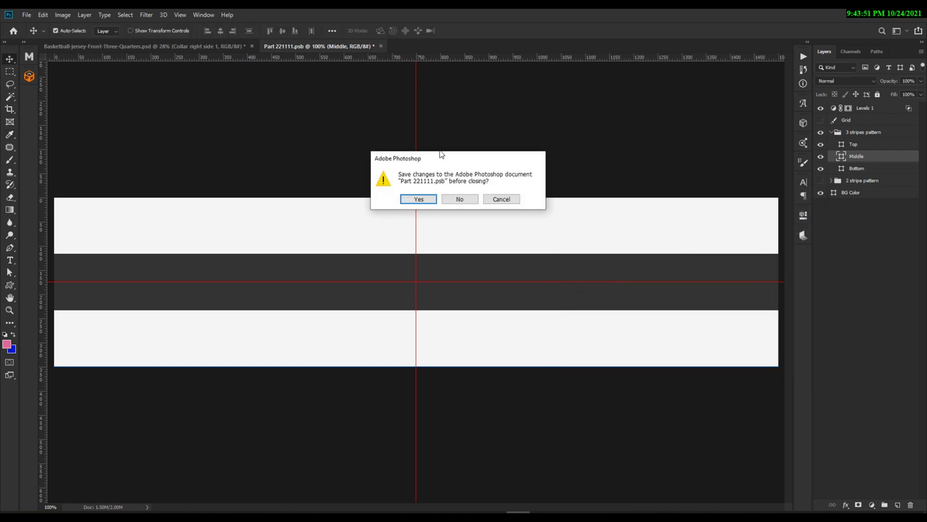
click(424, 199)
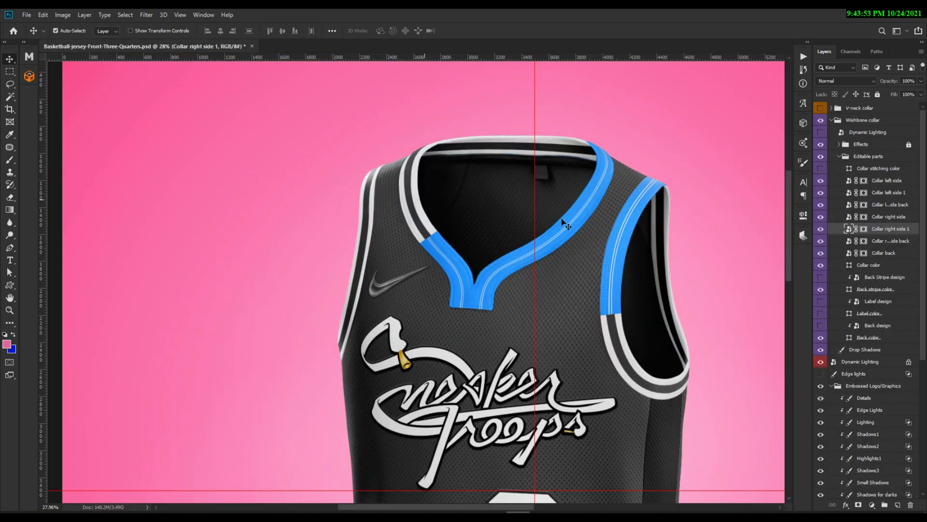
- Set the Collar left side 1 pattern's Middle stripe to #333333 and save it
click(595, 212)
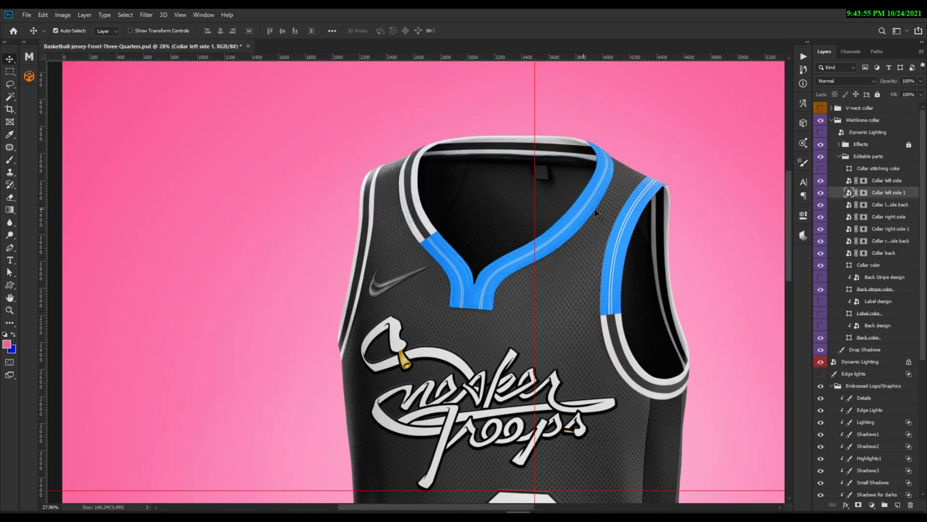
double_click(850, 192)
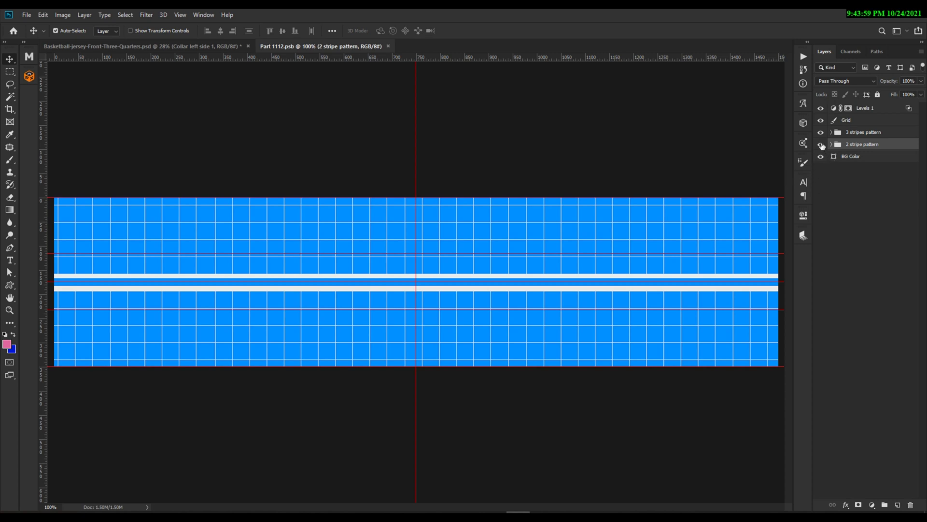
click(822, 144)
click(821, 131)
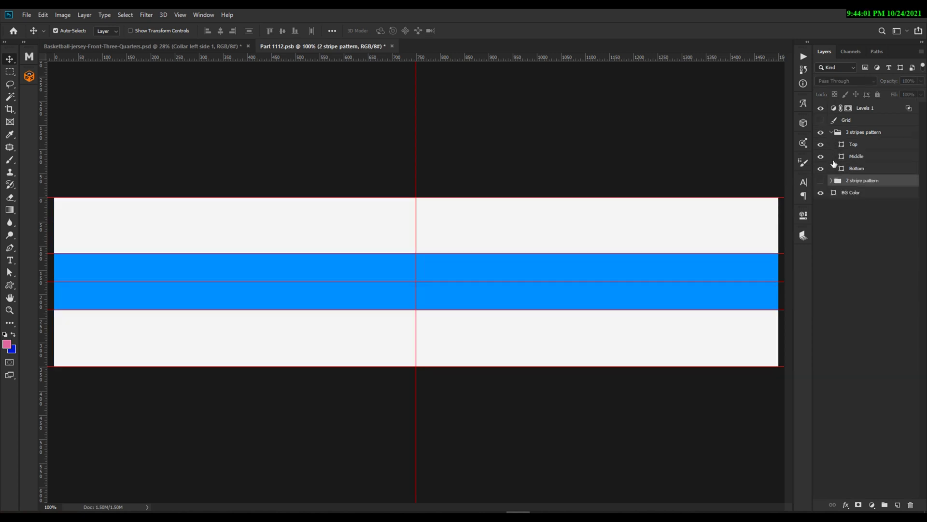
double_click(842, 156)
double_click(724, 367)
text(333333)
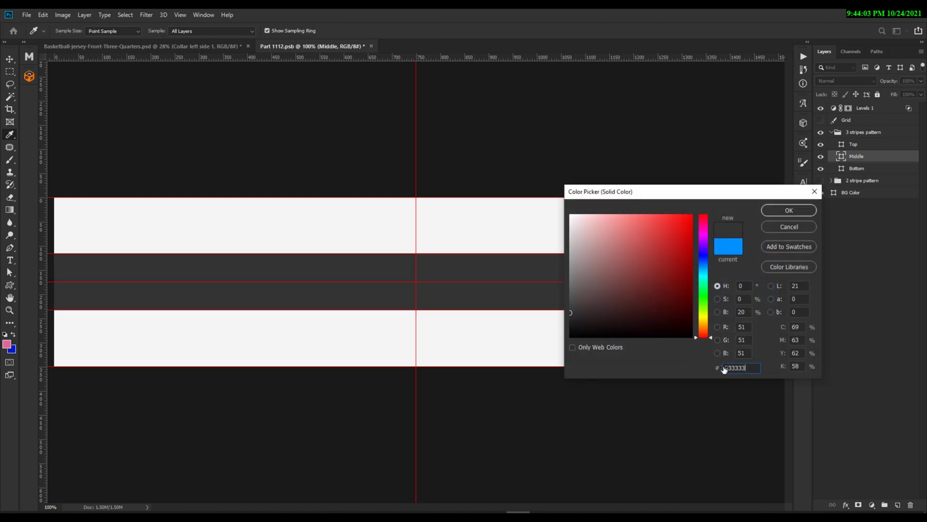
click(798, 212)
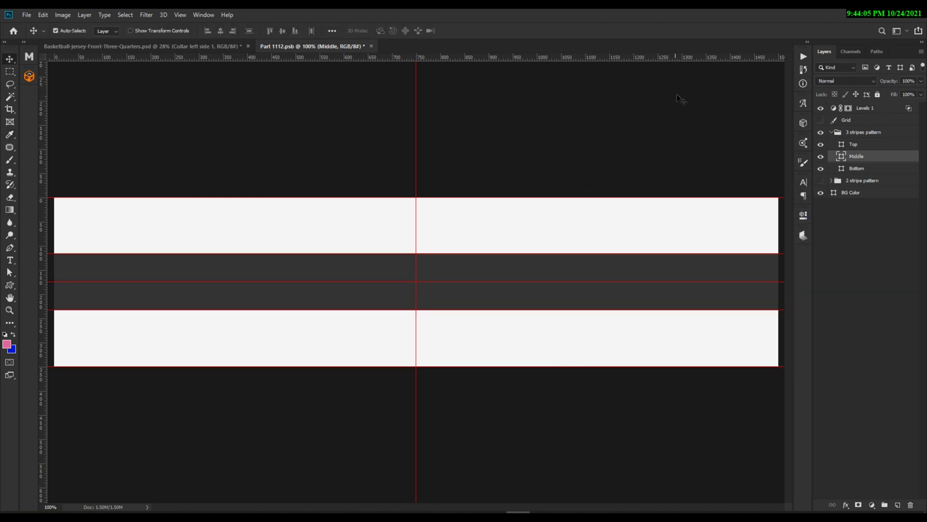
click(371, 46)
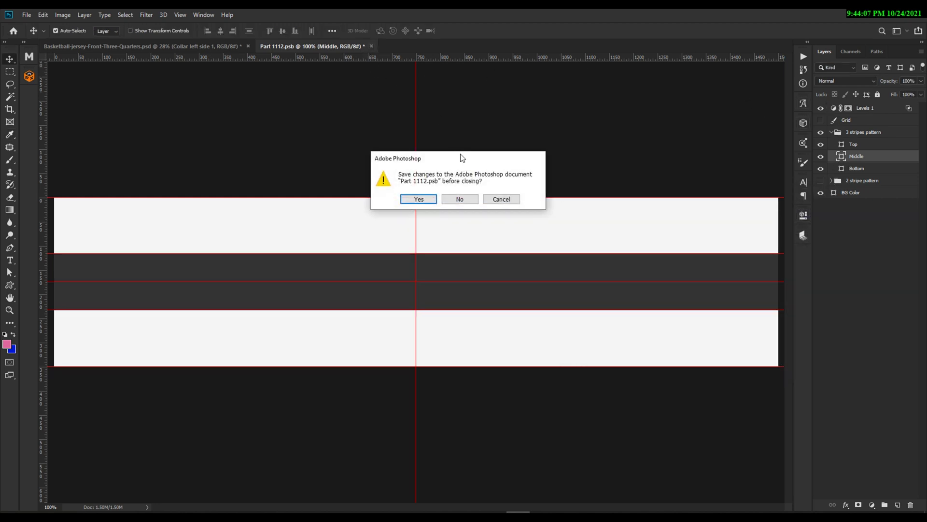
click(418, 199)
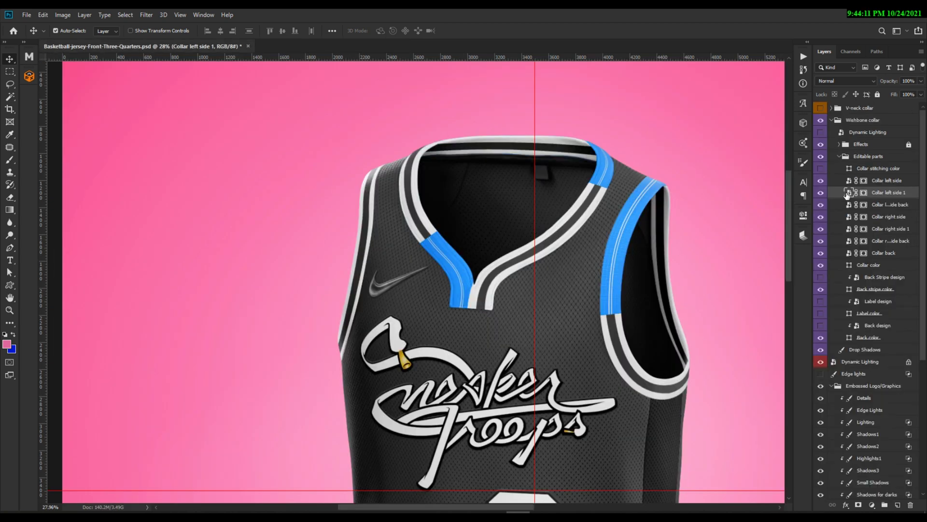
- Set the Collar right side pattern's Middle stripe to #333333 and save it
click(549, 261)
double_click(848, 216)
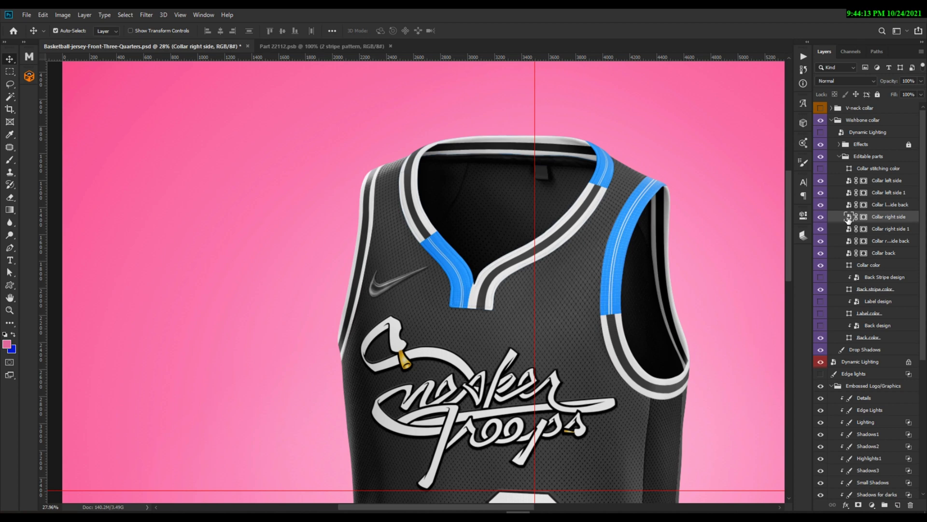
click(820, 145)
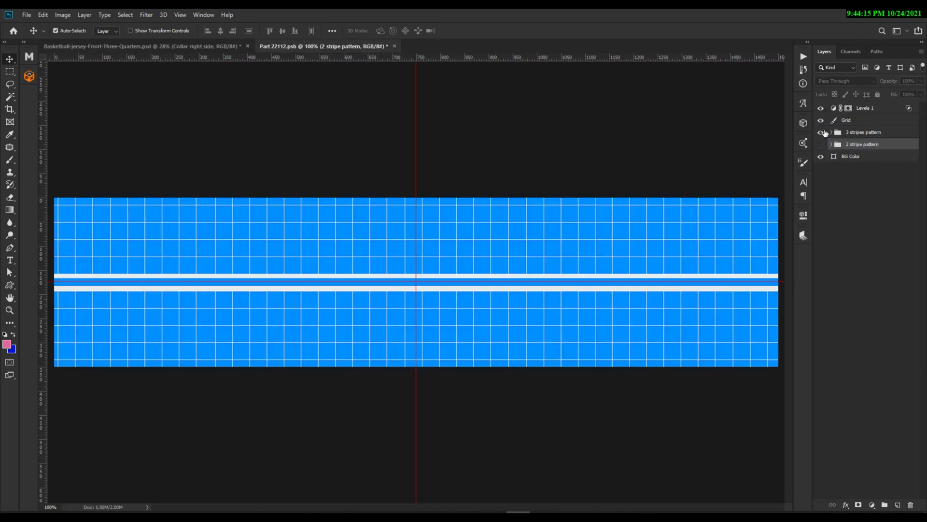
click(821, 120)
double_click(841, 156)
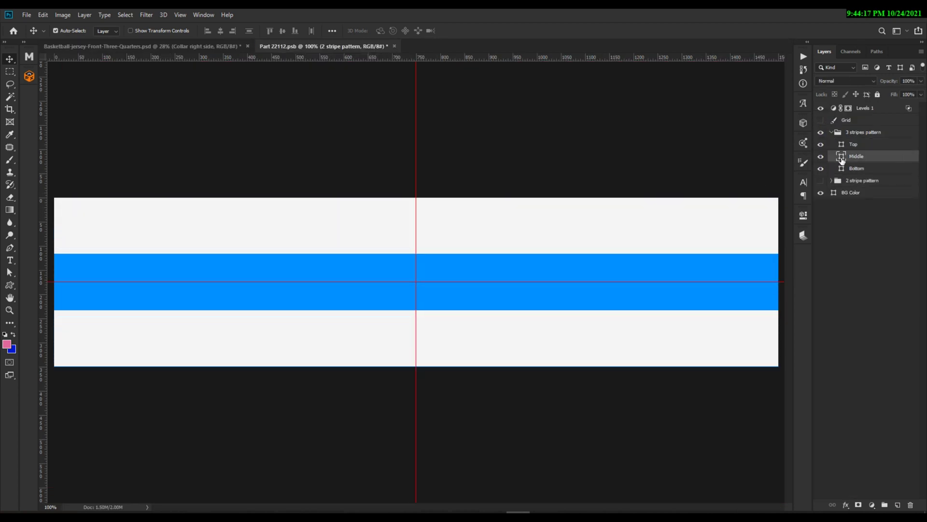
text(333333)
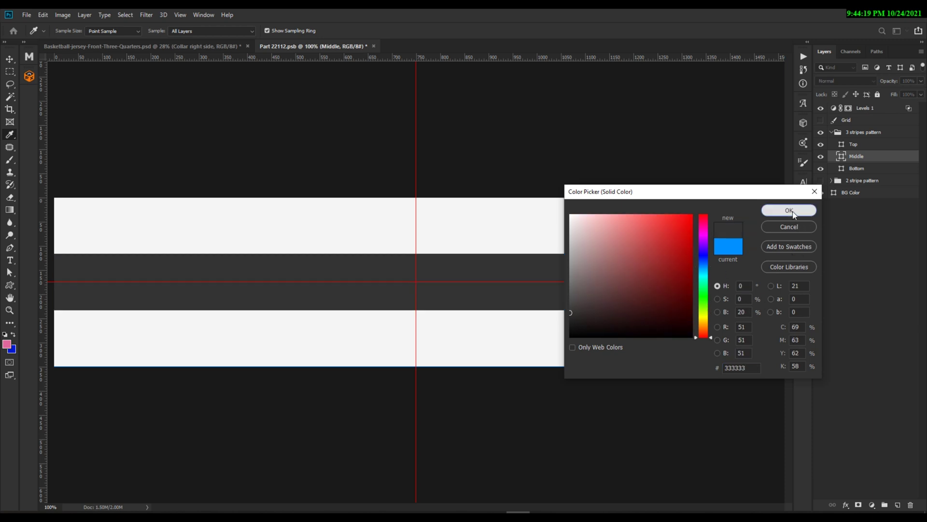
click(789, 211)
click(373, 46)
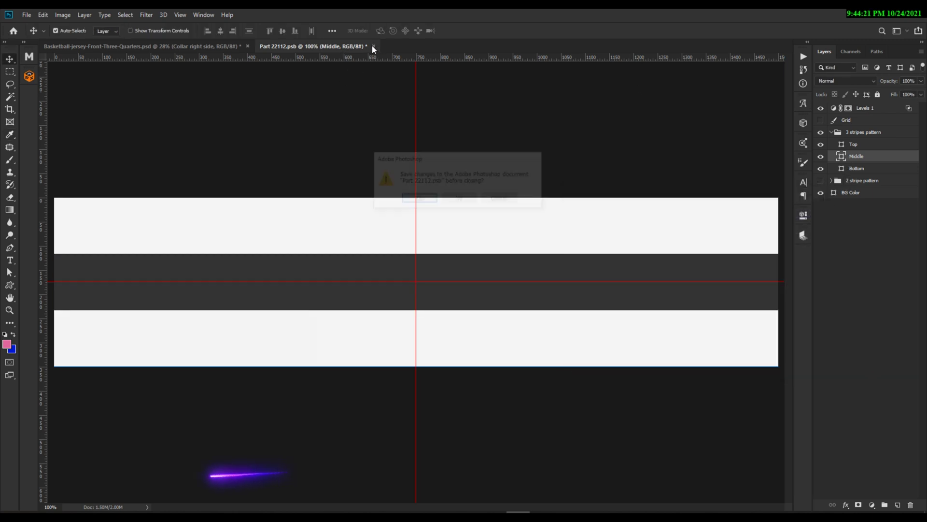
click(403, 200)
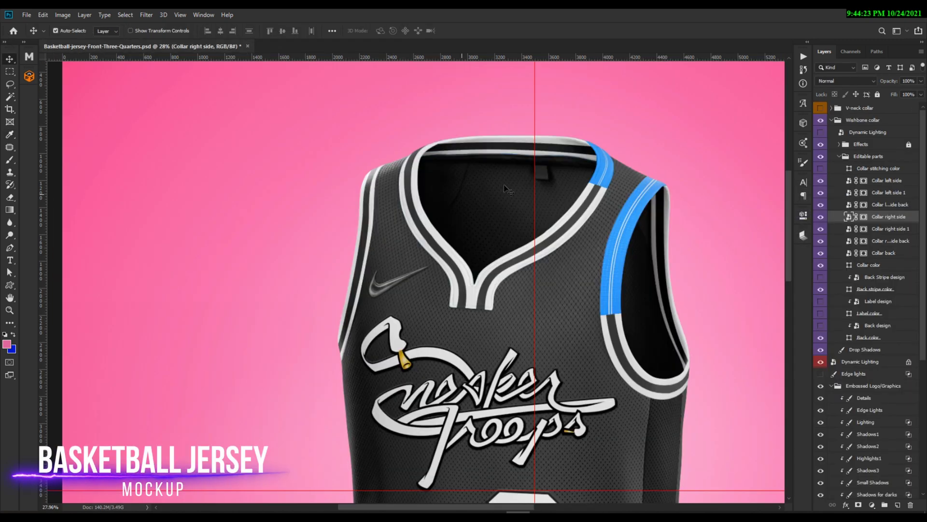
- Hide Grid and 2 stripe pattern in Collar left side back, set Middle to #333333, and save
double_click(849, 205)
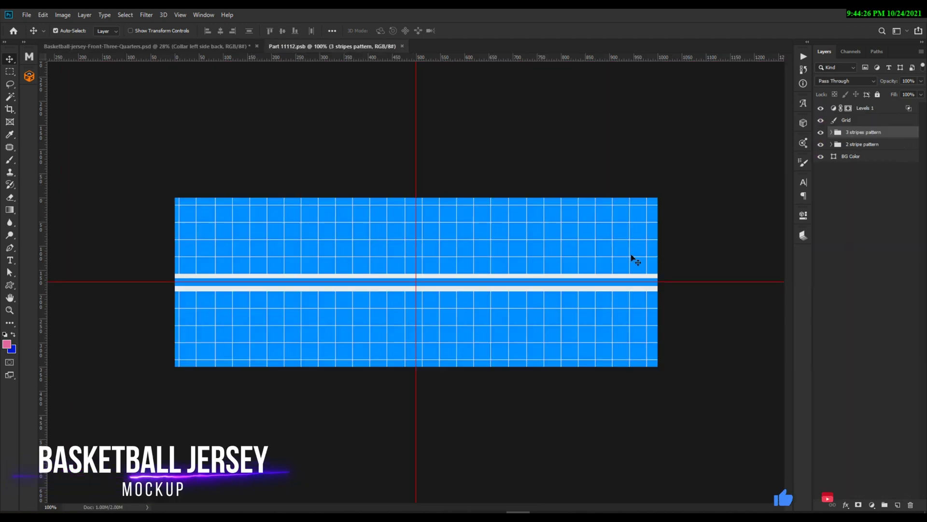
click(821, 144)
click(820, 120)
double_click(842, 157)
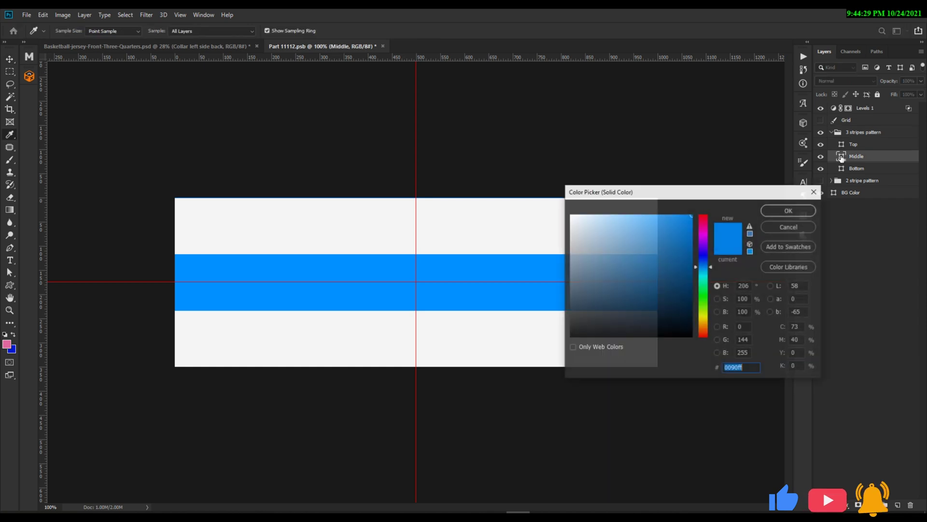
text(333333)
click(789, 211)
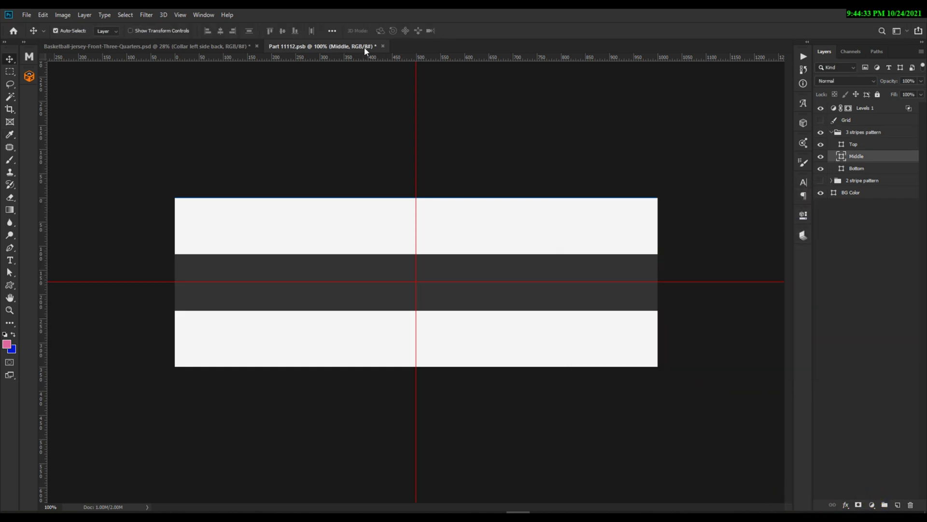
click(383, 46)
click(419, 199)
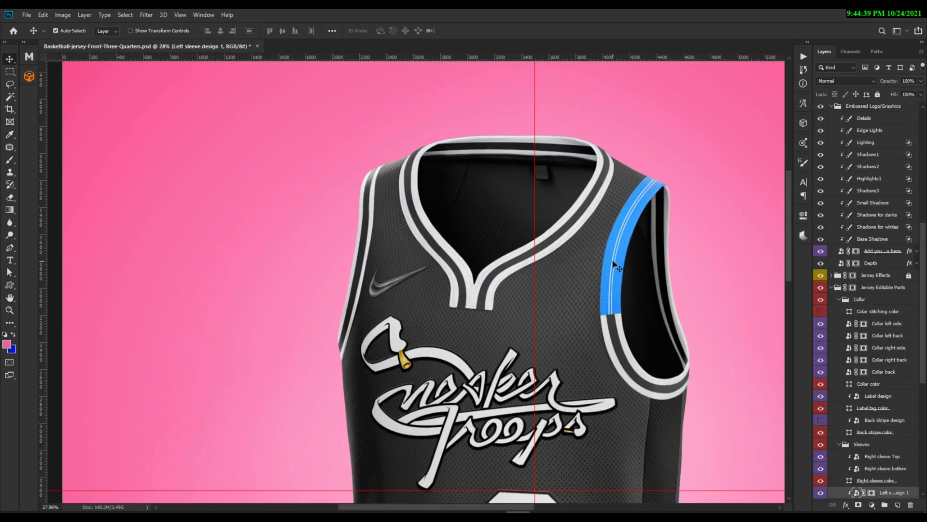
- Set the Left sleeve design 1 Middle stripe to #333333 and save it into the jersey
scroll(859, 478, down, 1)
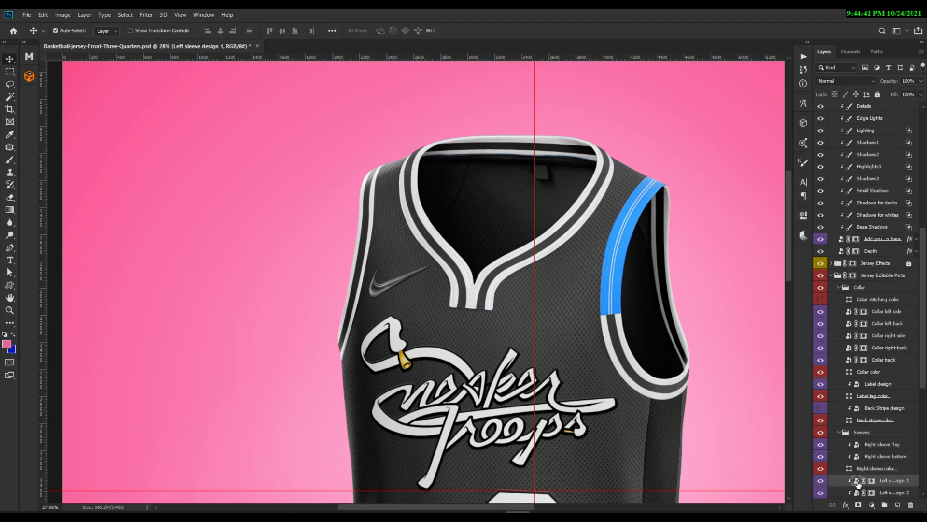
double_click(857, 481)
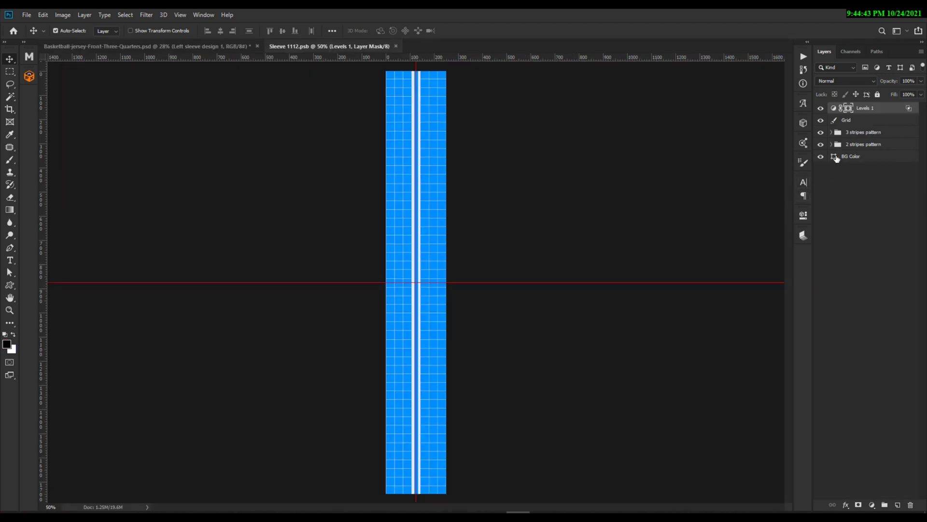
drag(821, 146, 821, 120)
click(831, 132)
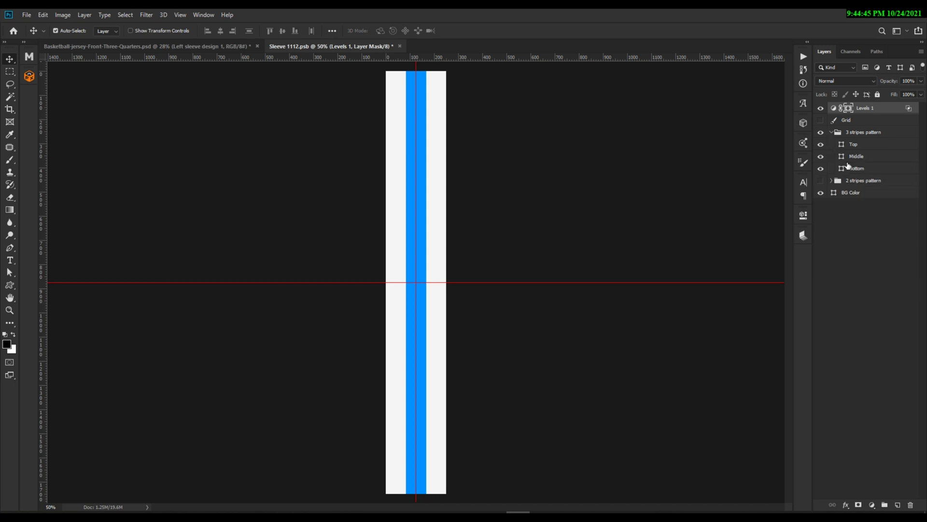
double_click(842, 157)
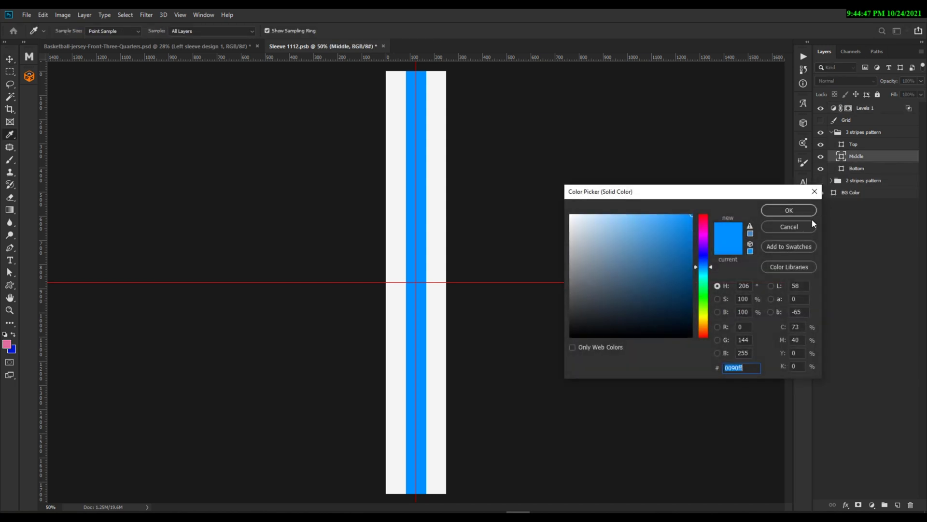
text(333333)
click(796, 209)
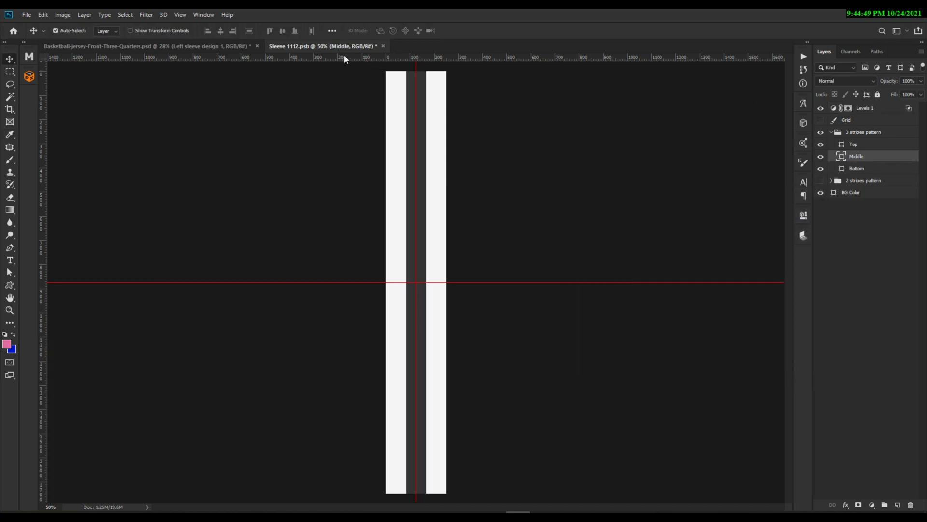
click(384, 46)
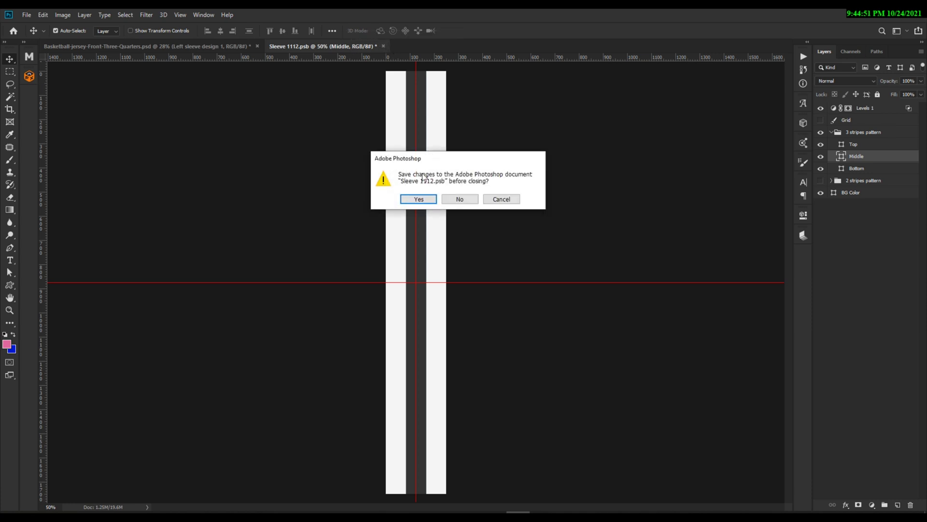
click(419, 199)
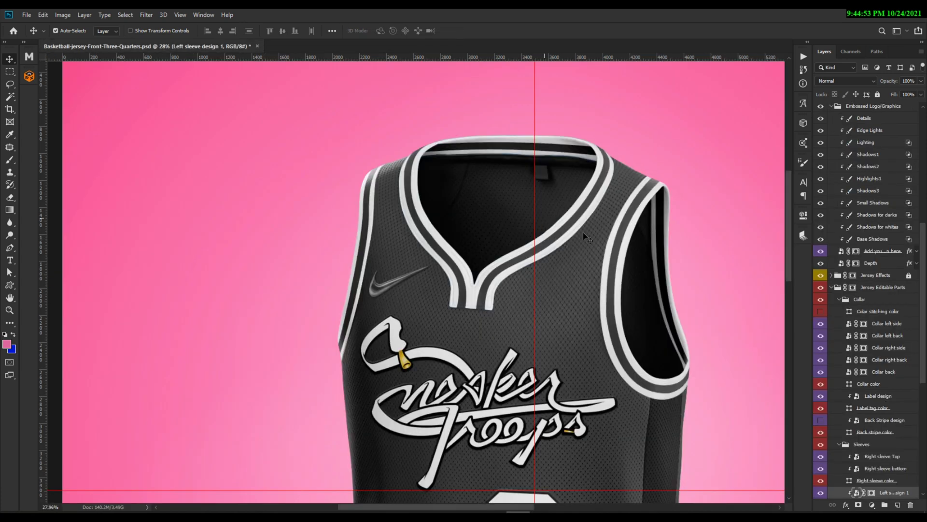
scroll(568, 208, down, 5)
scroll(526, 251, down, 3)
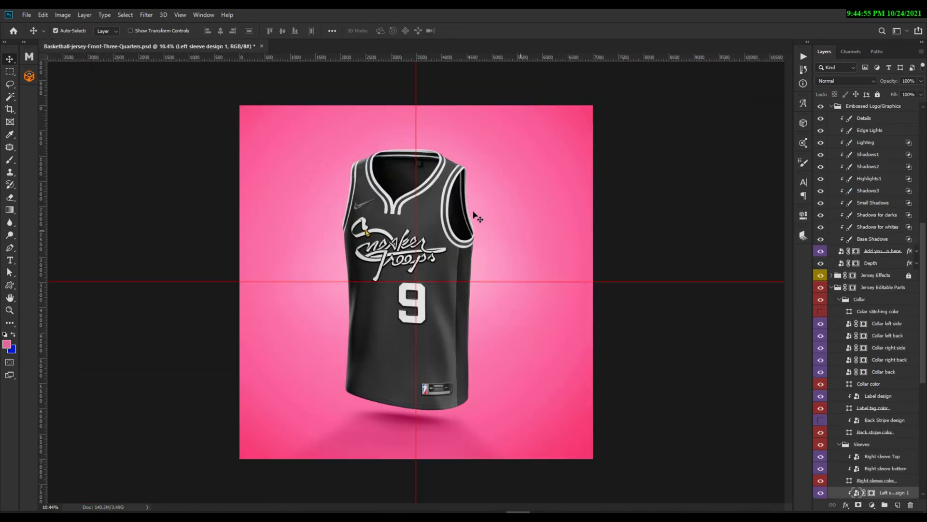
- Change the Effects fill colour to a fully saturated bright red
click(573, 242)
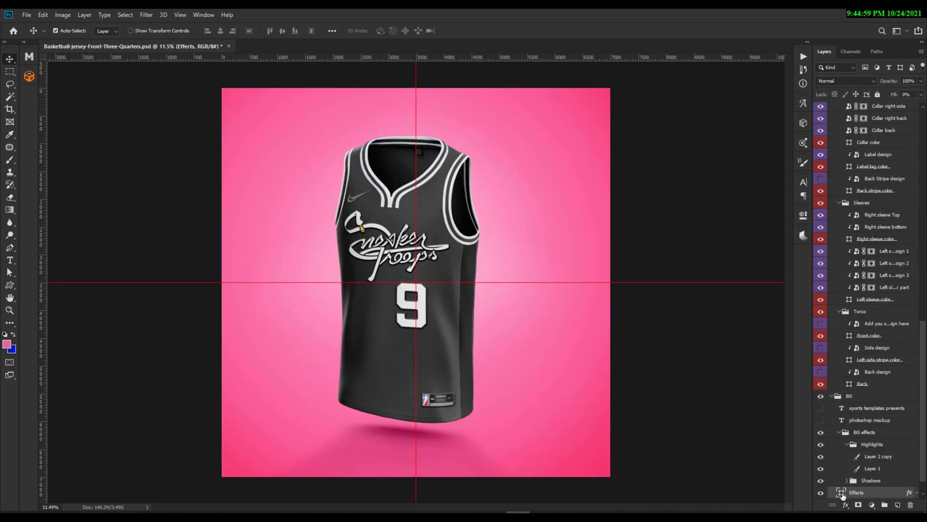
scroll(869, 435, down, 1)
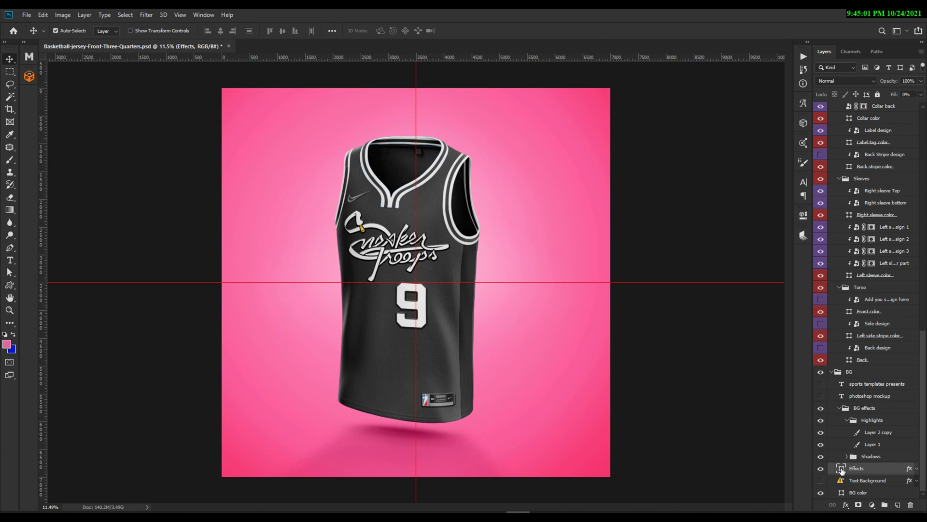
double_click(841, 468)
key(Escape)
double_click(841, 469)
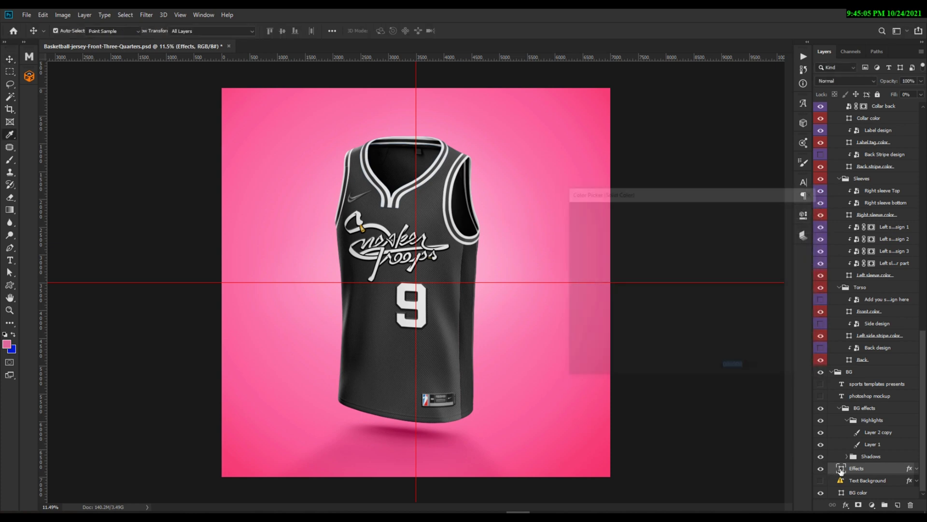
drag(655, 233, 677, 220)
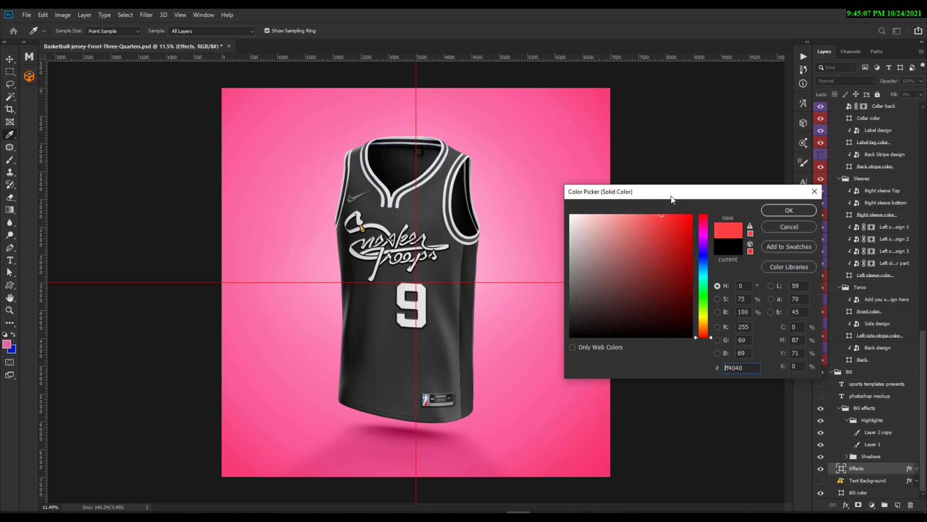
click(688, 218)
click(782, 211)
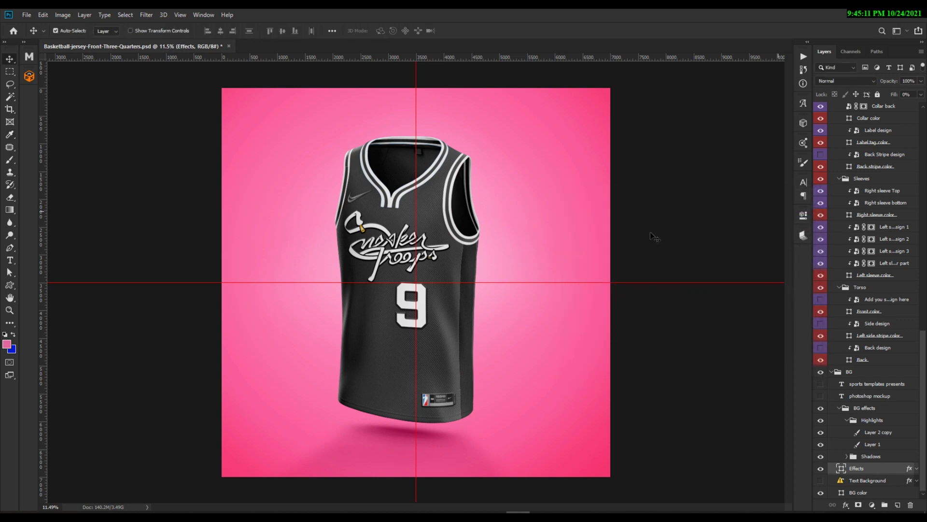
- Collapse the BG group and scroll the Layers panel down to BG color
scroll(676, 389, down, 2)
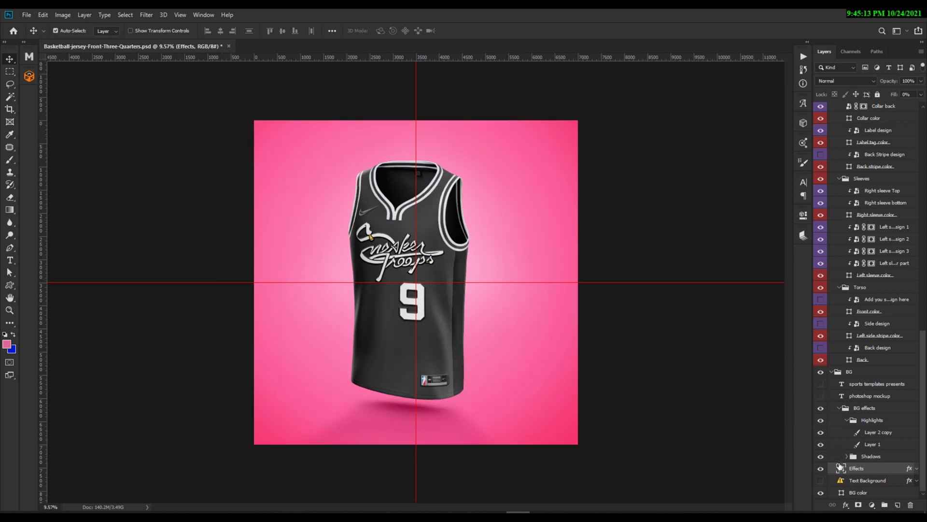
click(832, 371)
double_click(832, 372)
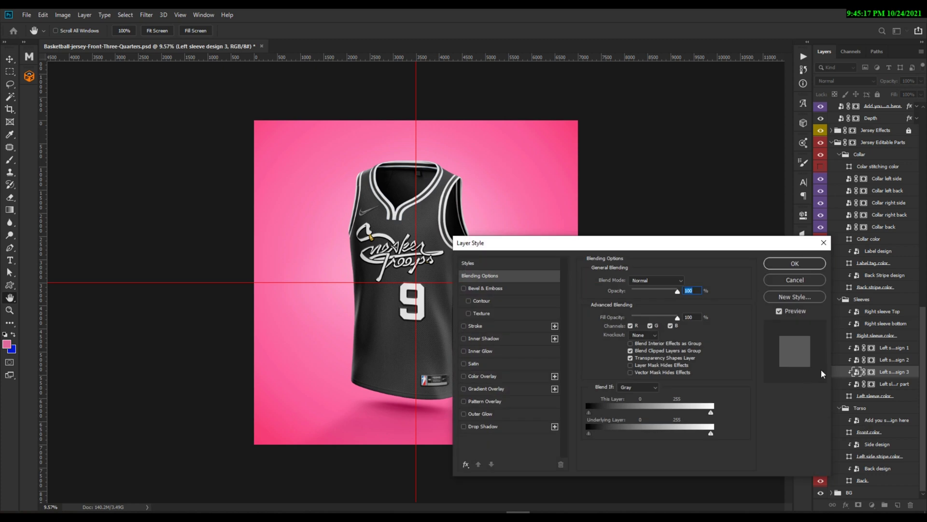
key(Escape)
scroll(868, 466, down, 1)
scroll(868, 466, down, 2)
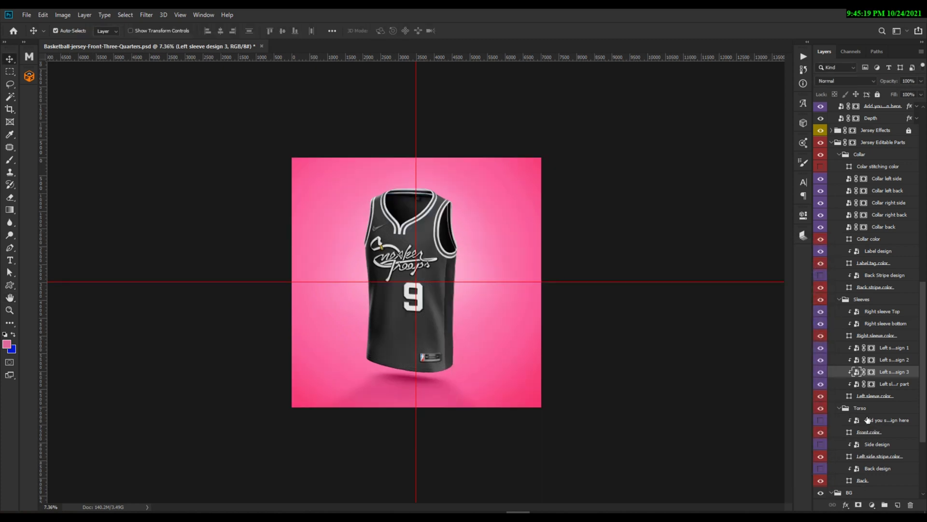
scroll(916, 442, down, 2)
scroll(916, 443, down, 1)
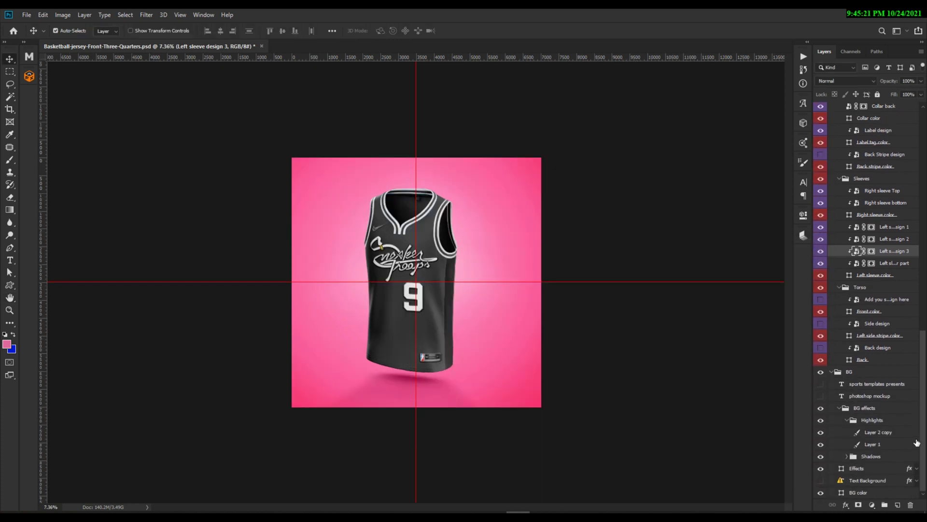
- Recolour the BG color fill layer to bright red and fit the whole image on screen
double_click(842, 492)
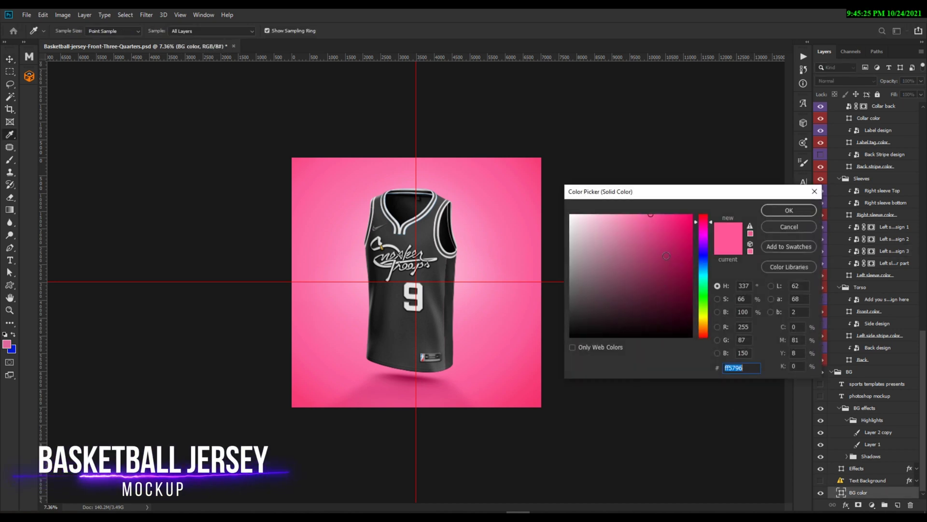
mouse_move(703, 227)
mouse_down()
mouse_move(703, 214)
mouse_move(671, 216)
mouse_move(677, 181)
mouse_up()
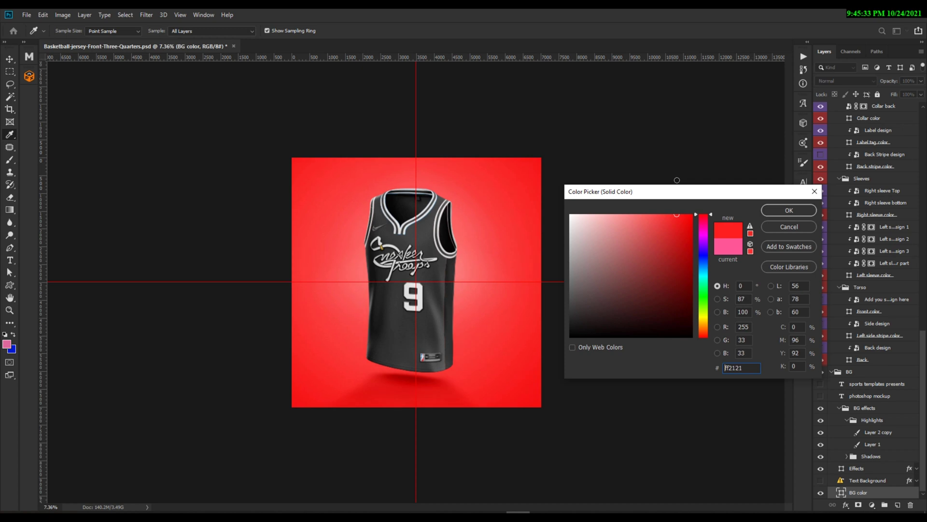
click(795, 211)
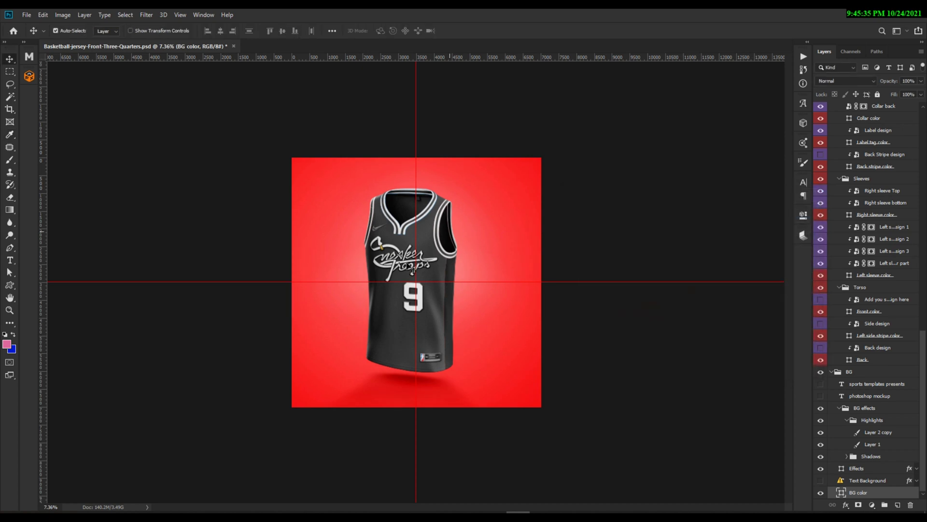
key(ctrl+0)
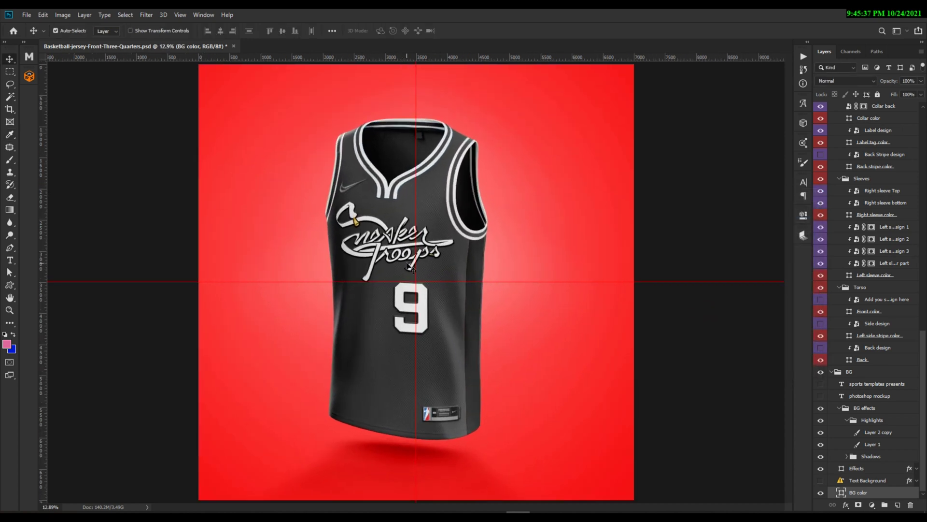
- Hide the guides and zoom in on the jersey's collar and chest logo
key(ctrl)
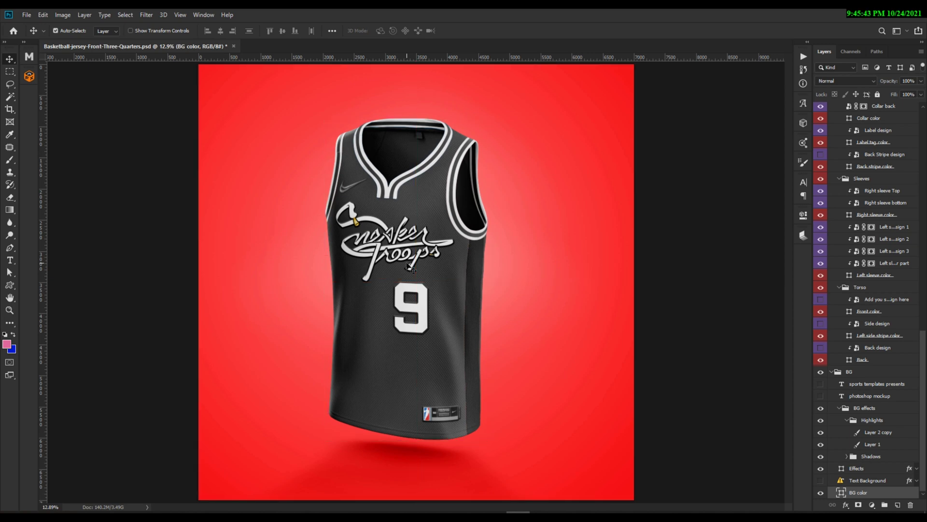
scroll(386, 232, up, 5)
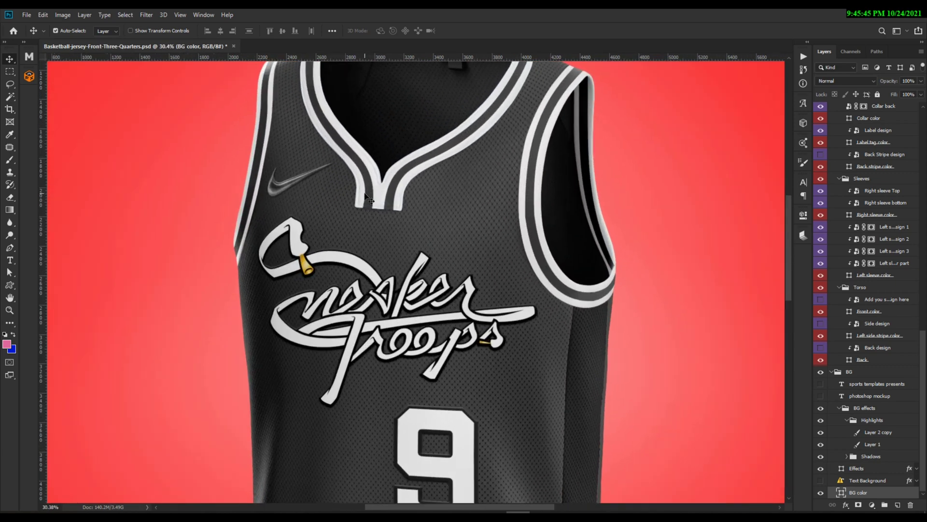
scroll(369, 196, up, 2)
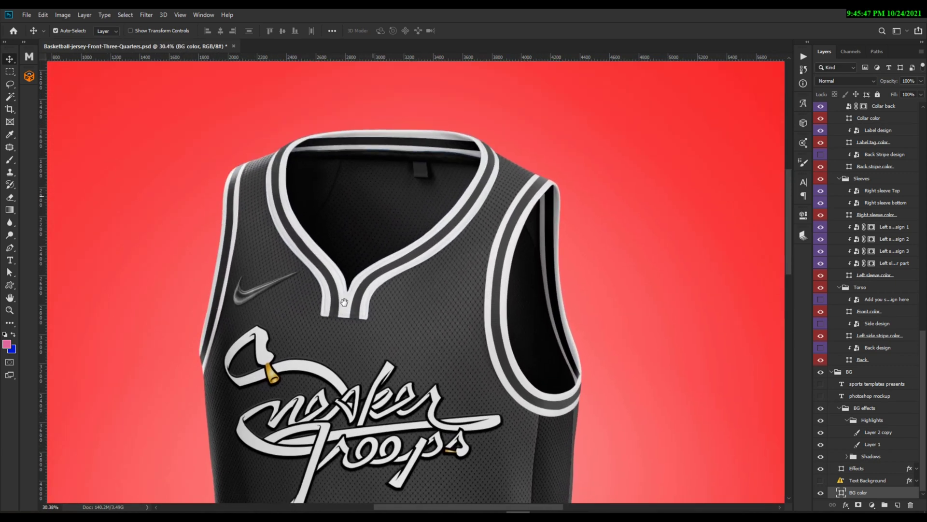
scroll(334, 261, up, 2)
scroll(294, 327, up, 1)
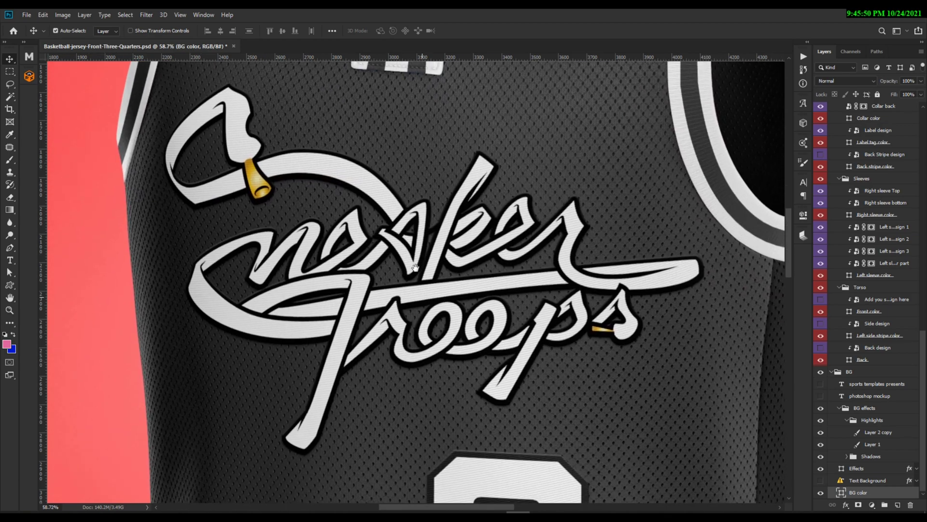
mouse_move(294, 326)
mouse_down()
mouse_move(429, 304)
mouse_move(414, 213)
mouse_up()
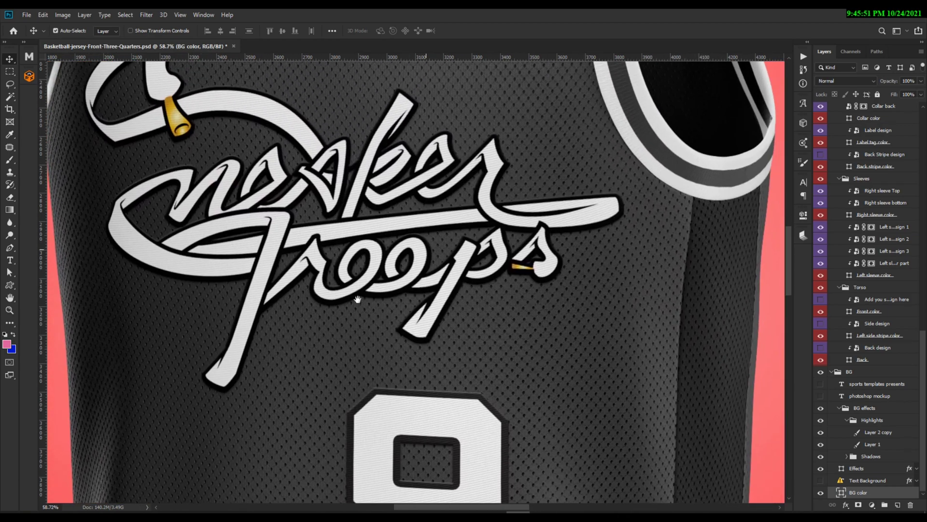
- Inspect the jersey's bottom hem and the NBA tag up close
scroll(420, 222, up, 1)
scroll(246, 256, down, 2)
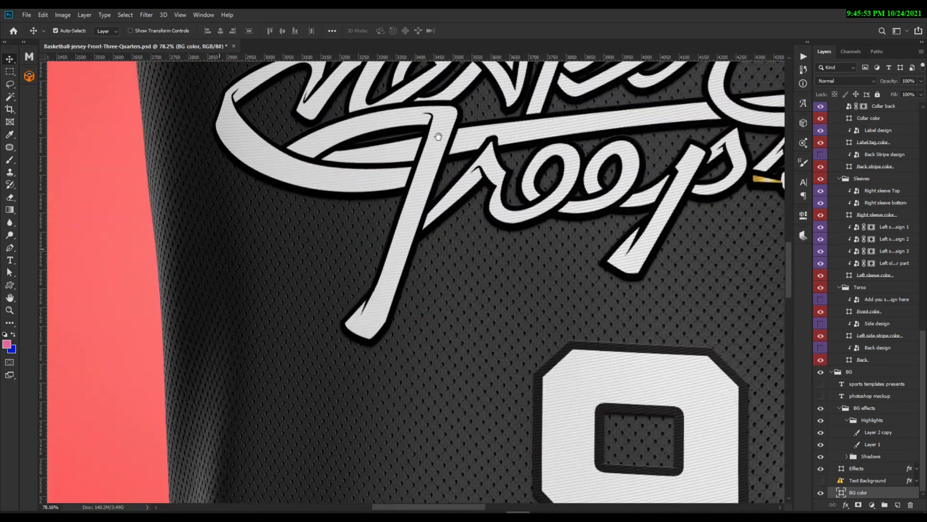
scroll(477, 267, up, 1)
scroll(477, 267, down, 1)
drag(468, 280, 414, 138)
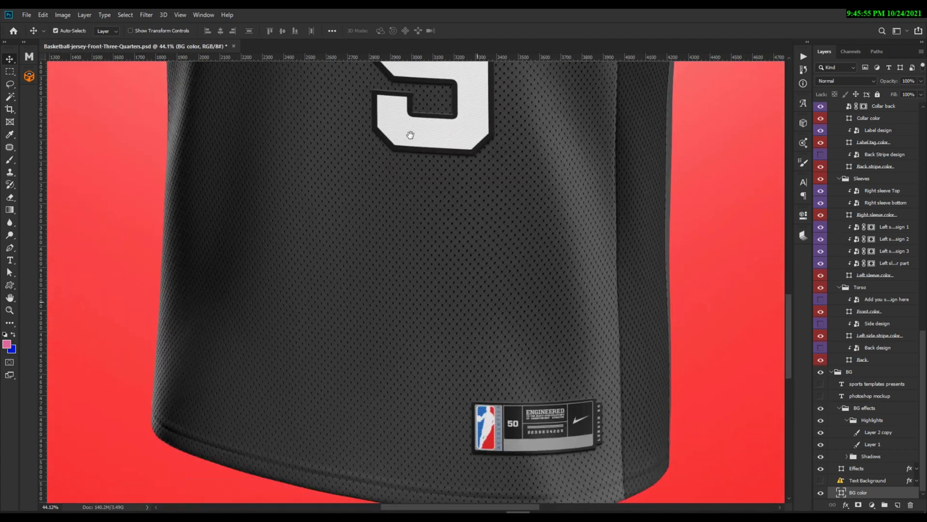
scroll(577, 375, up, 2)
scroll(577, 375, up, 2)
scroll(544, 370, up, 2)
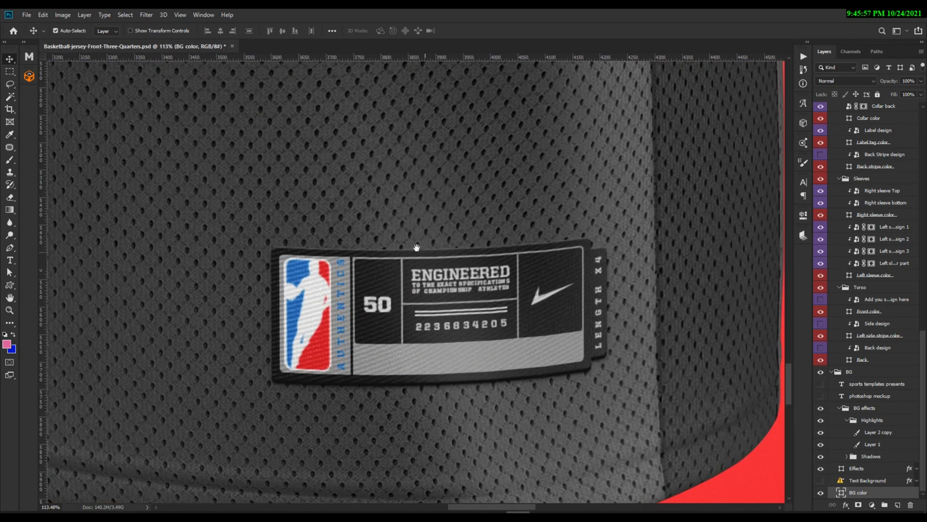
drag(448, 244, 528, 379)
- Pan back up to the collar and logo and zoom out
scroll(528, 379, down, 3)
scroll(513, 340, down, 3)
drag(478, 189, 463, 434)
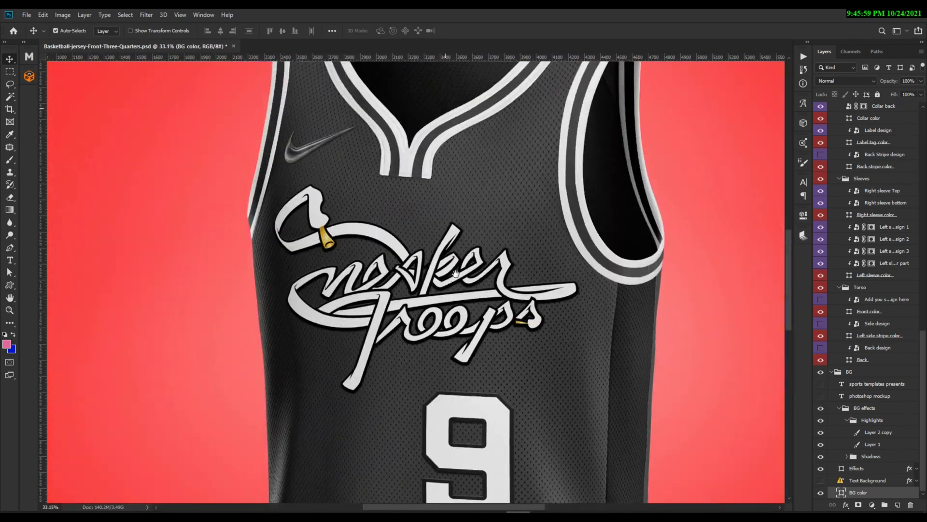
scroll(451, 262, down, 2)
scroll(450, 263, down, 2)
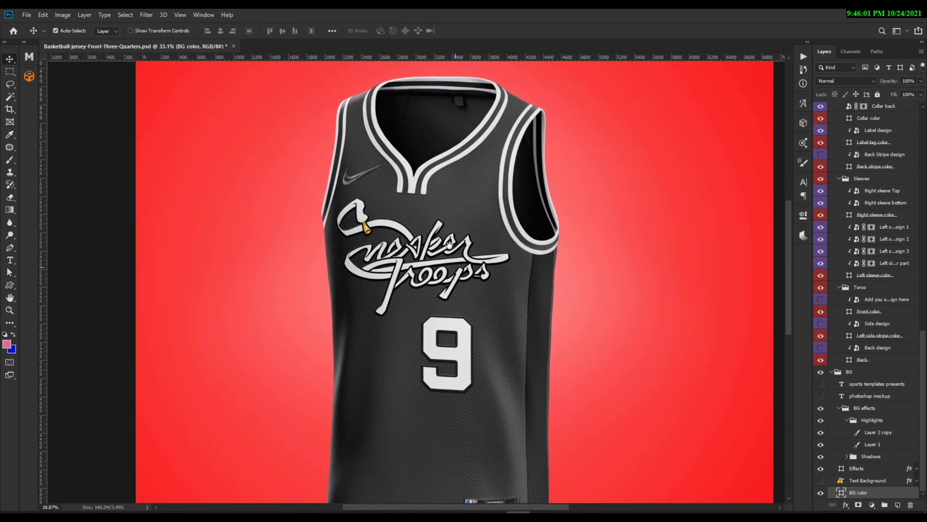
scroll(449, 244, down, 1)
scroll(450, 248, down, 1)
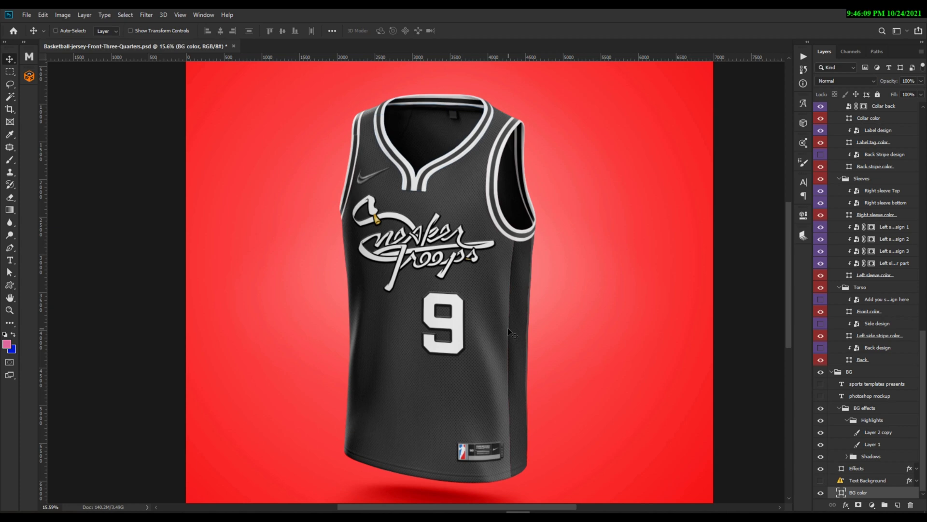
- In Save As, replace the file name's Front-Three-Quarters part with a date-stamped prefix
key(ctrl+shift+s)
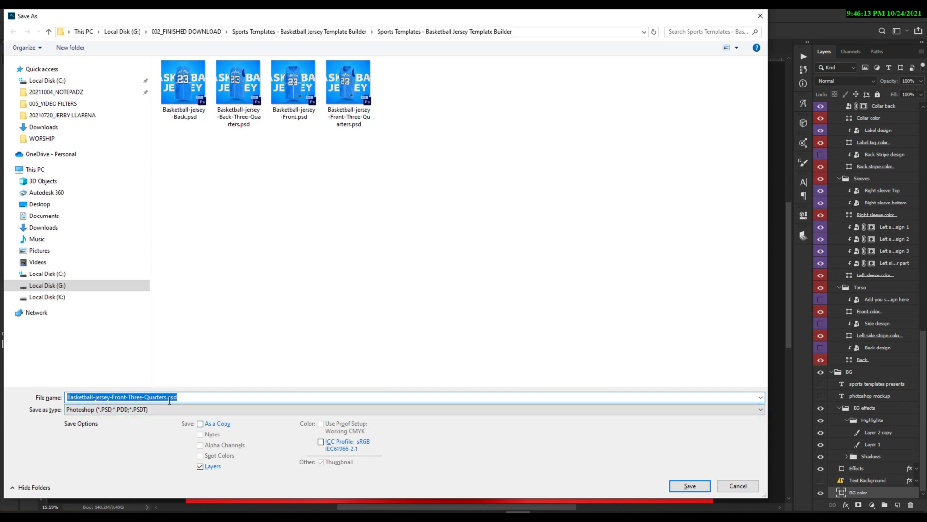
click(197, 398)
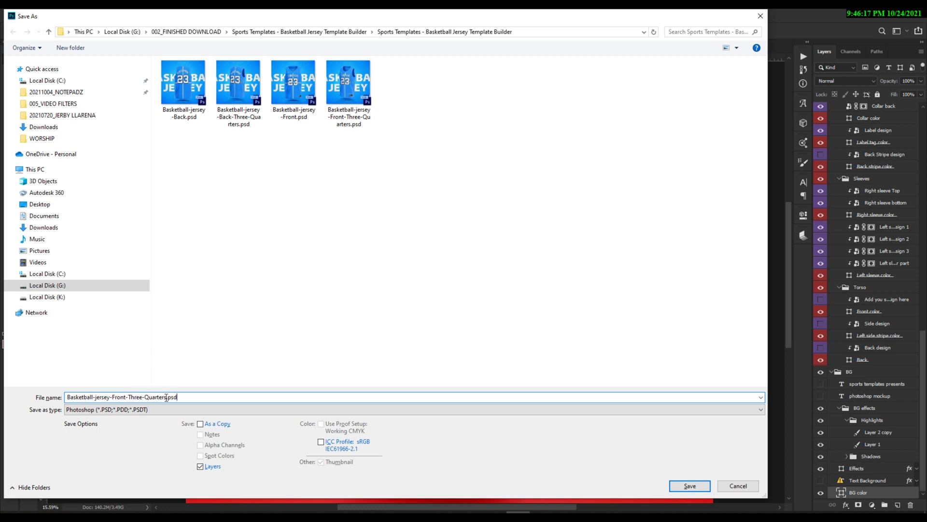
drag(166, 397, 112, 399)
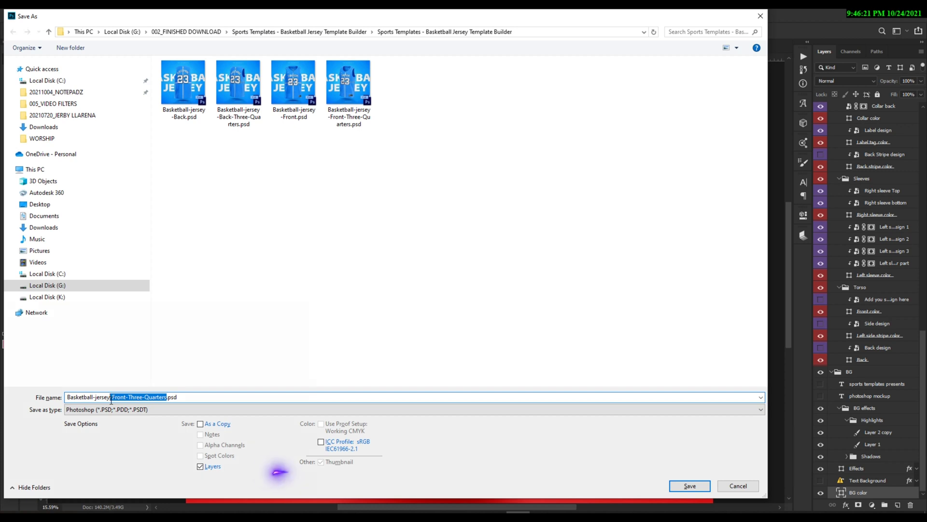
key(BackSpace)
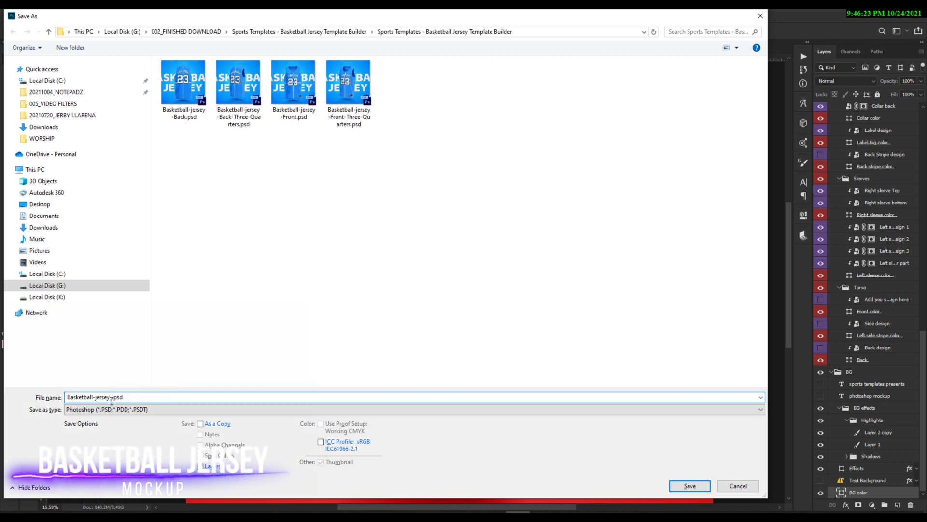
text(Ka)
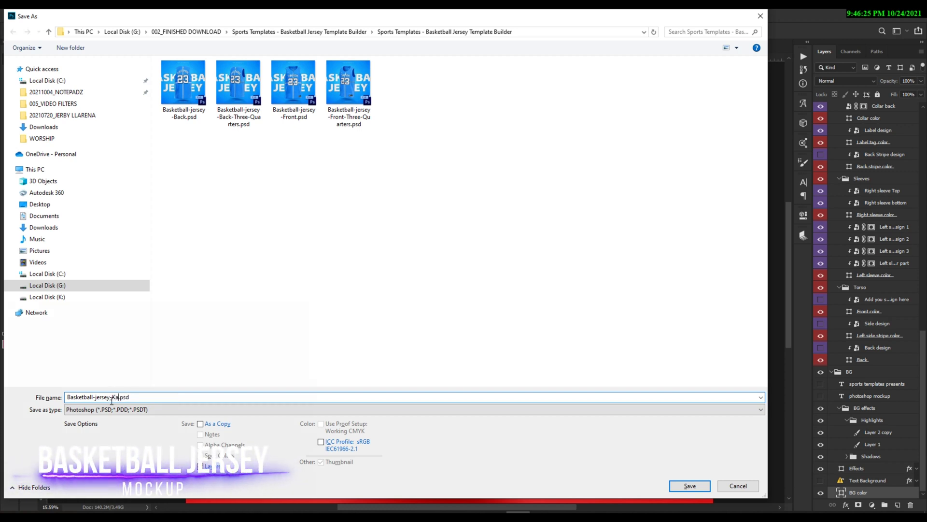
text(i)
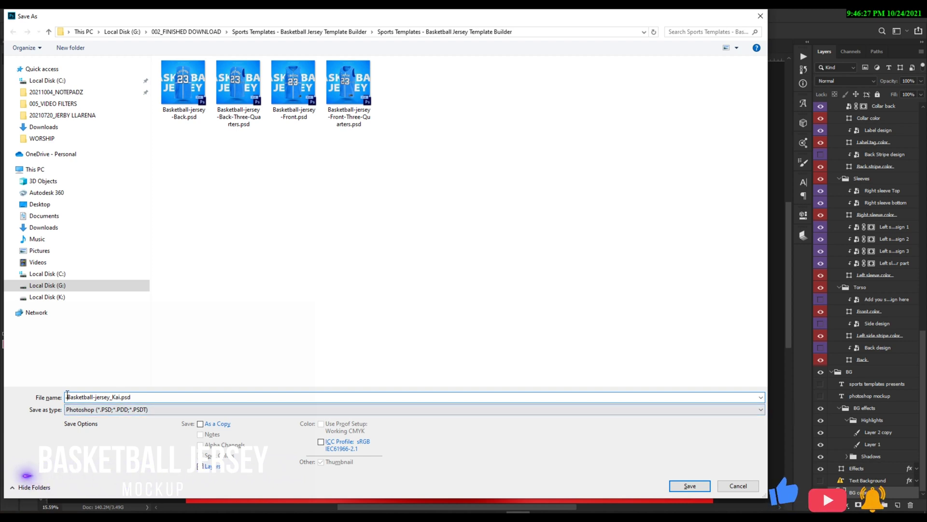
text(02)
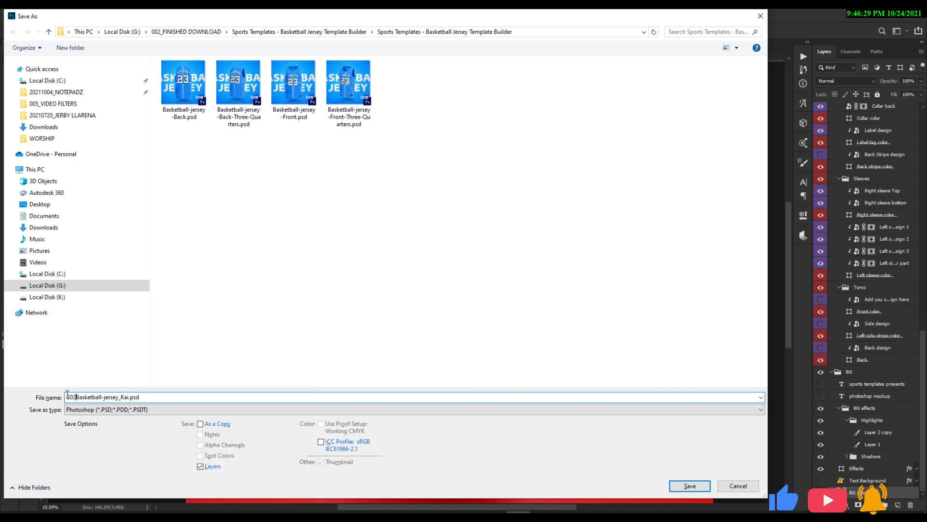
text(11)
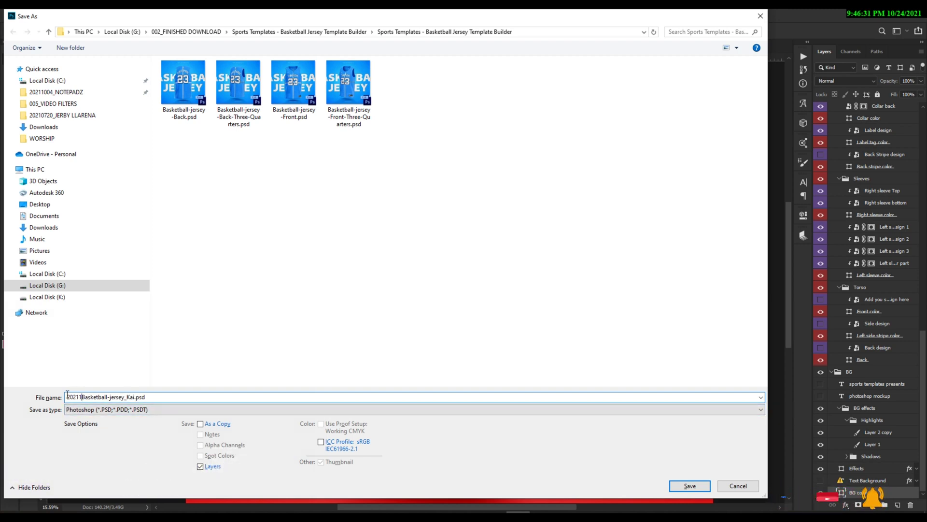
text(01)
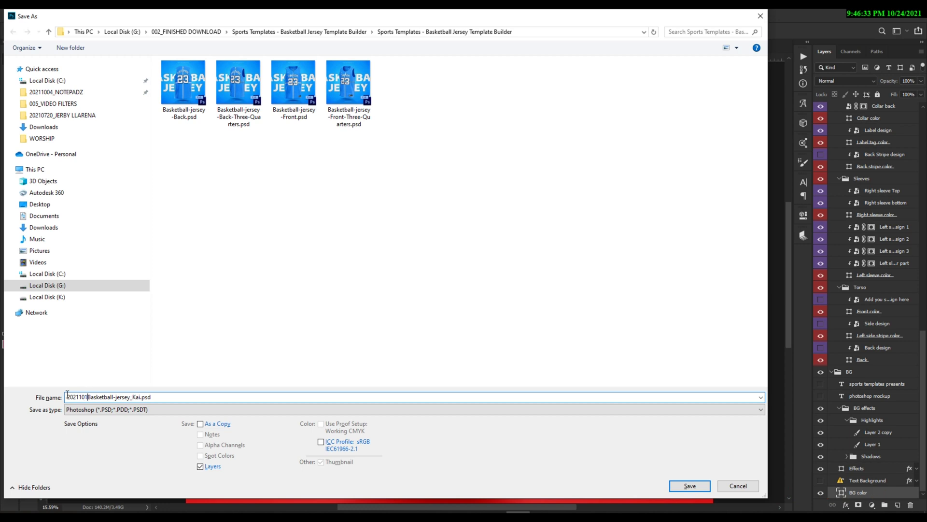
key(BackSpace)
text(24_)
- Save the mockup as a TIFF file, accepting the default TIFF options
click(380, 410)
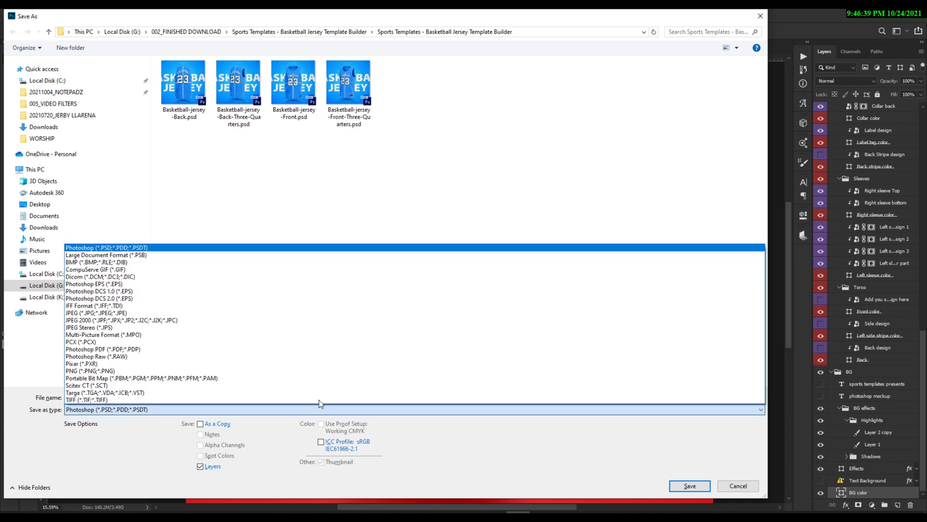
click(102, 400)
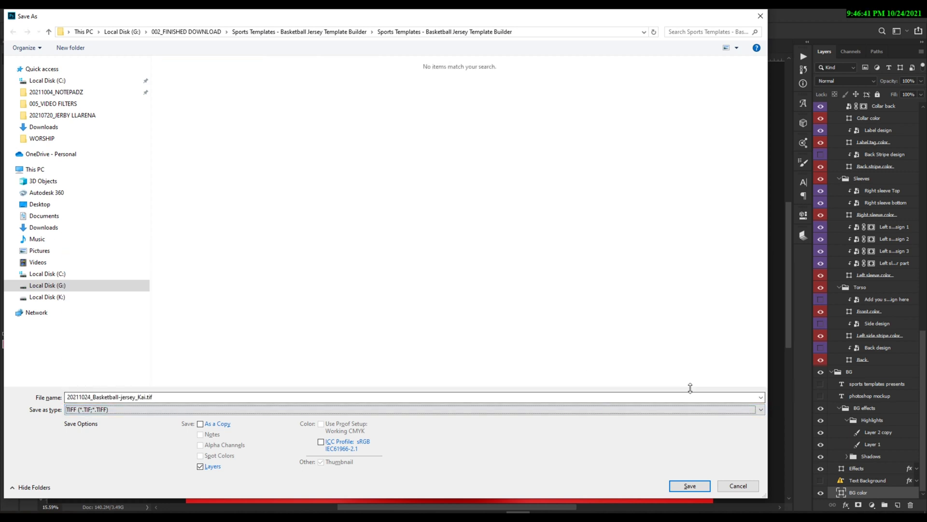
click(689, 487)
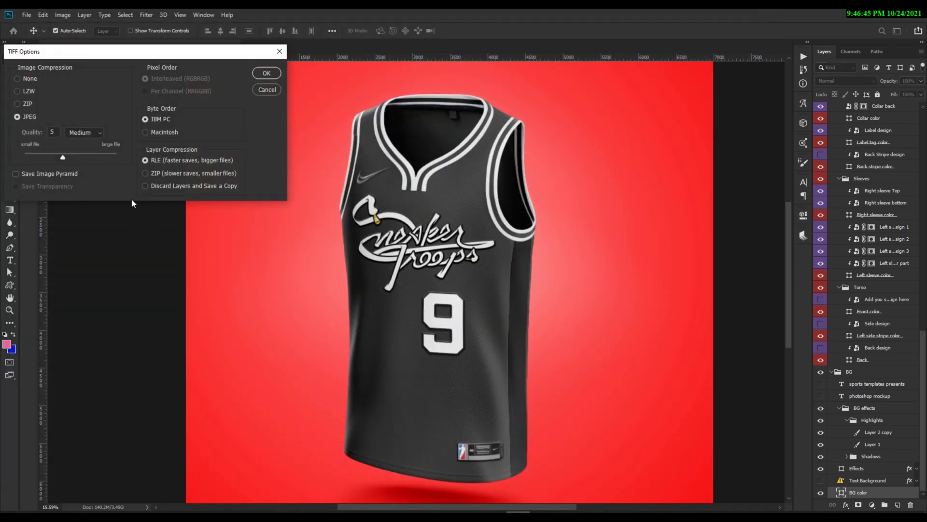
click(264, 74)
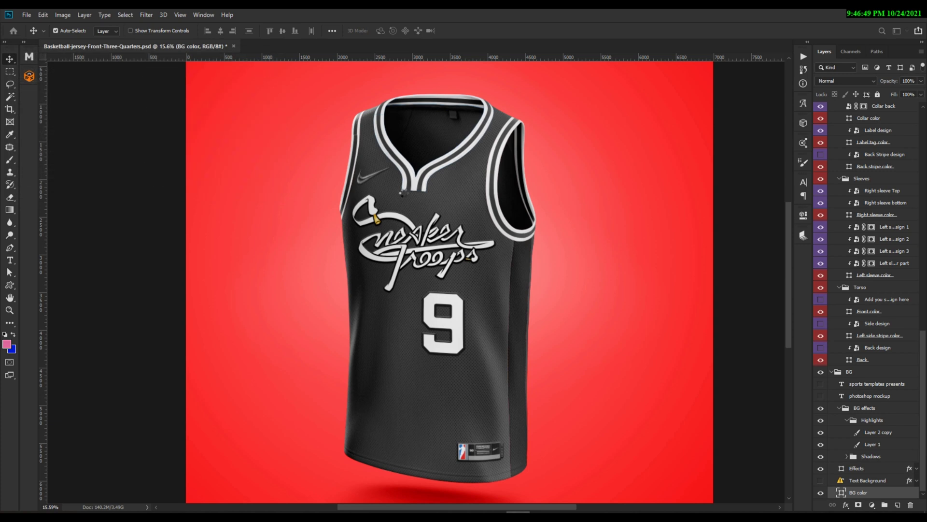